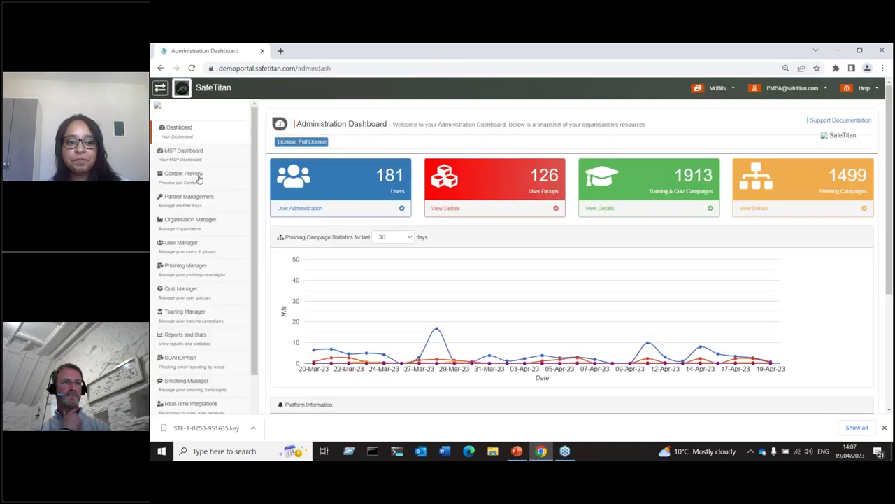
Step: Open the Organisation Profile page of the Organisation Manager and go through the owner, contact and phishing sender details
{"action": "left_click", "coordinate": [208, 229]}
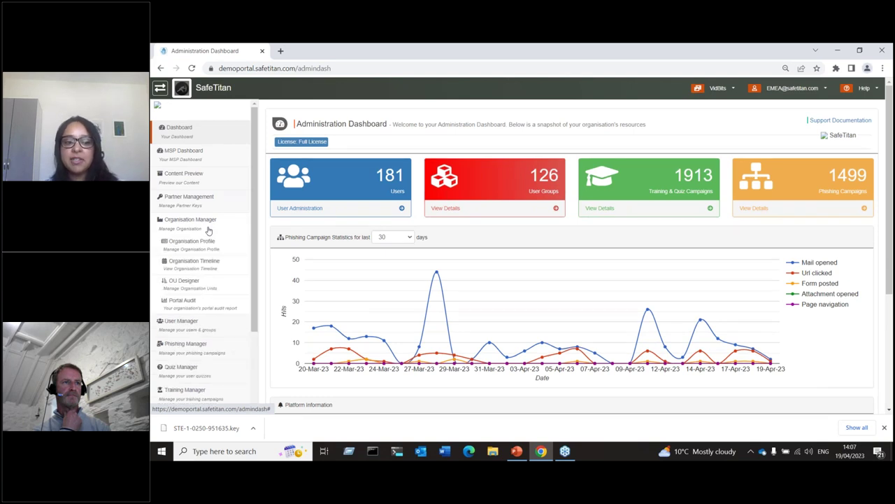
{"action": "left_click", "coordinate": [208, 242]}
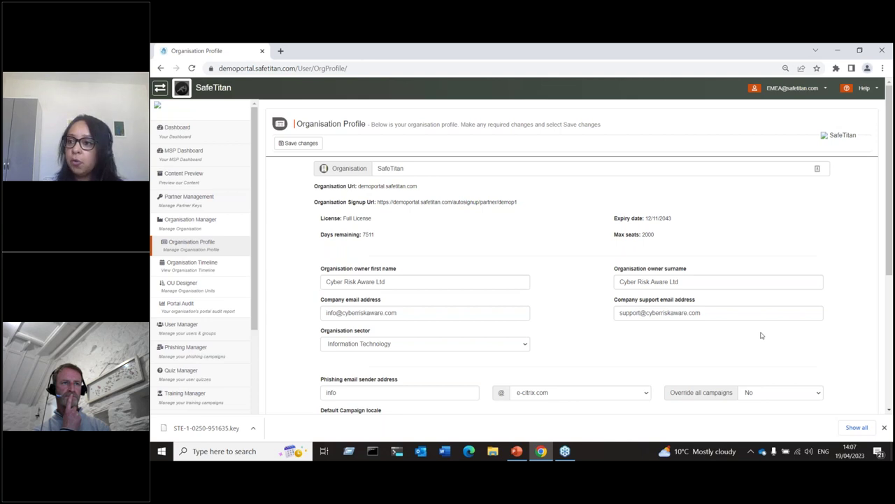
{"action": "scroll", "coordinate": [762, 335], "scroll_direction": "down", "scroll_amount": 1}
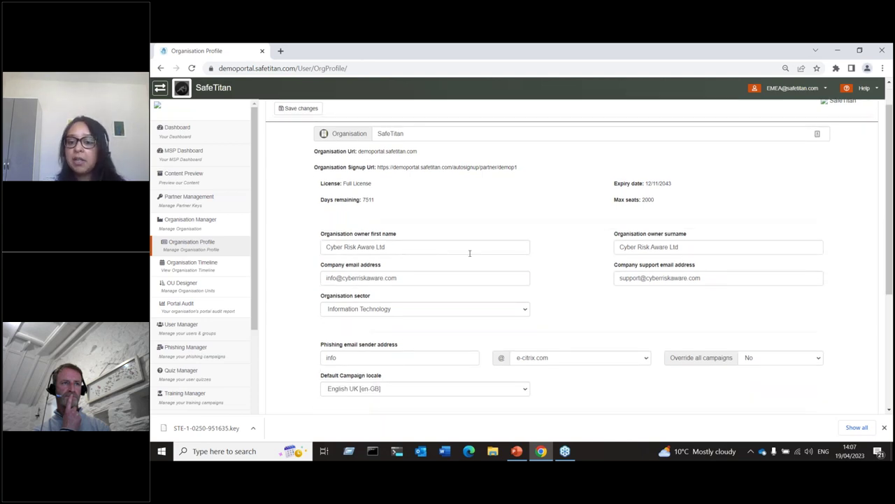
{"action": "scroll", "coordinate": [700, 297], "scroll_direction": "down", "scroll_amount": 1}
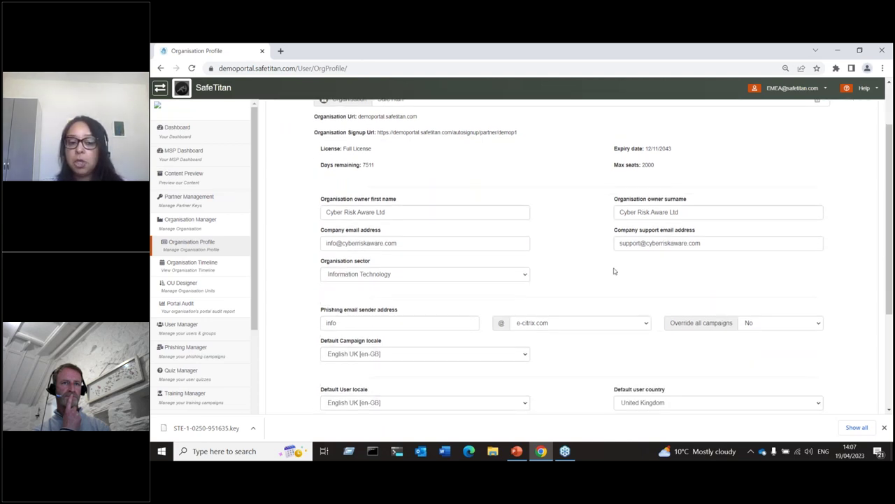
{"action": "scroll", "coordinate": [638, 280], "scroll_direction": "down", "scroll_amount": 2}
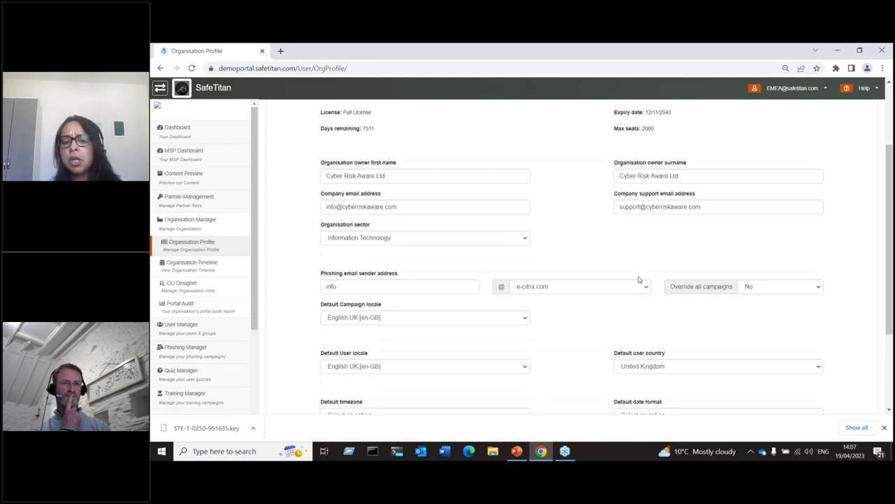
Step: Examine the available choices for the organisation sector and leave the list without picking one
{"action": "left_click", "coordinate": [405, 219]}
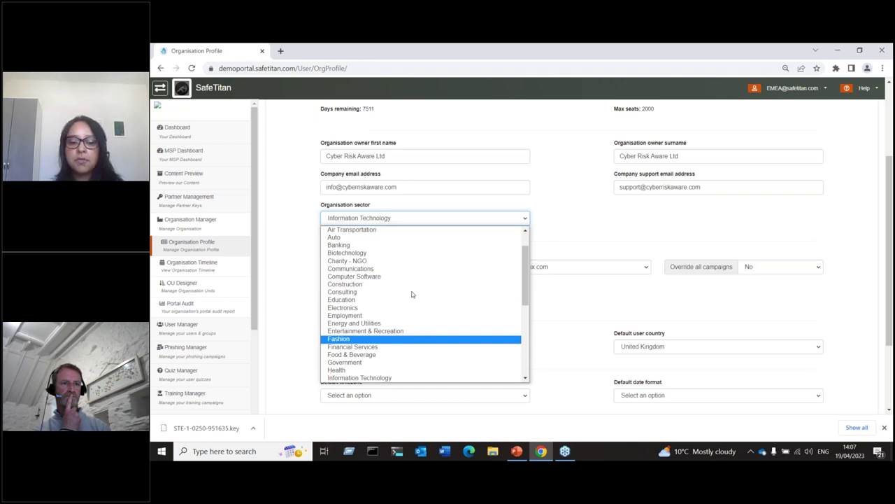
{"action": "scroll", "coordinate": [419, 301], "scroll_direction": "down", "scroll_amount": 2}
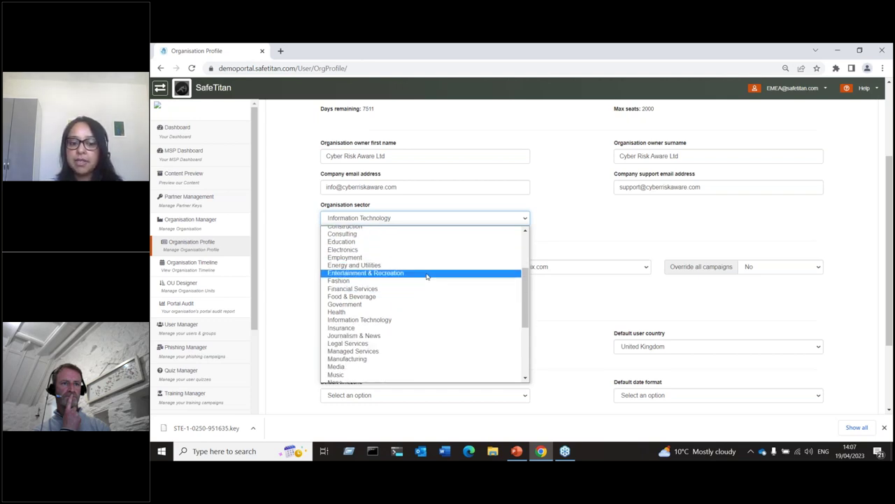
{"action": "scroll", "coordinate": [429, 293], "scroll_direction": "down", "scroll_amount": 2}
{"action": "scroll", "coordinate": [435, 331], "scroll_direction": "down", "scroll_amount": 1}
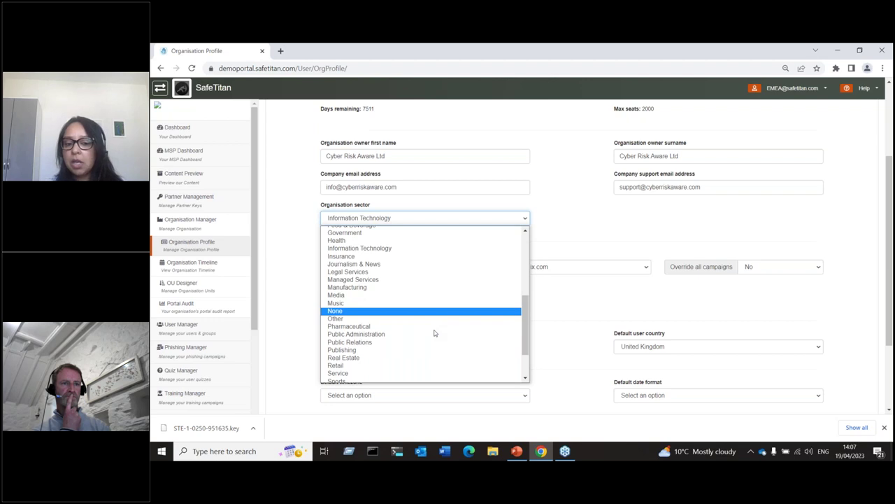
{"action": "scroll", "coordinate": [434, 333], "scroll_direction": "down", "scroll_amount": 1}
{"action": "scroll", "coordinate": [443, 294], "scroll_direction": "up", "scroll_amount": 4}
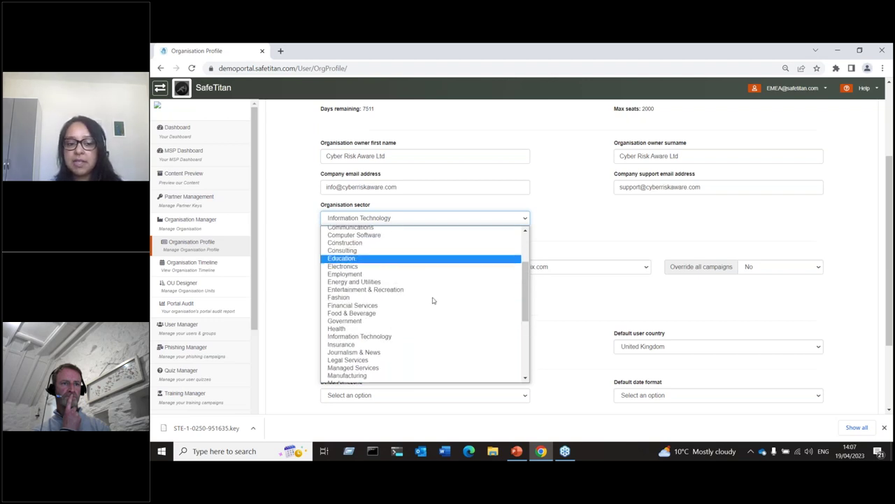
{"action": "scroll", "coordinate": [435, 313], "scroll_direction": "up", "scroll_amount": 2}
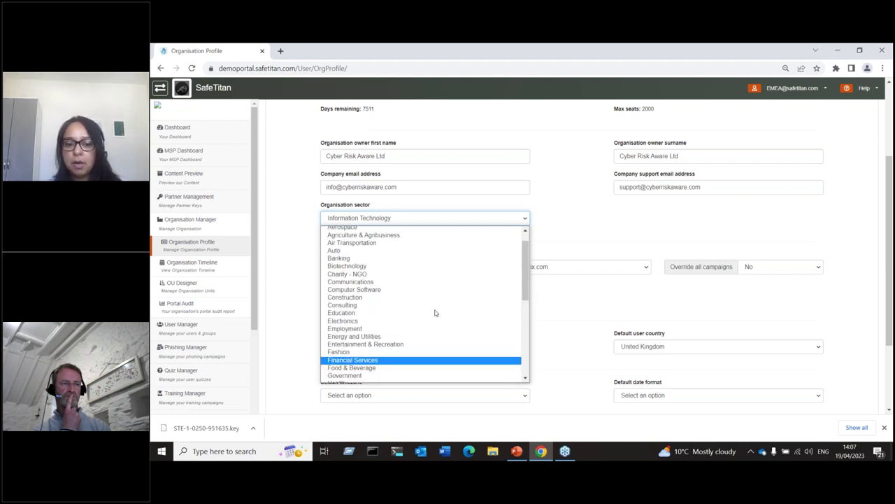
{"action": "scroll", "coordinate": [435, 313], "scroll_direction": "up", "scroll_amount": 1}
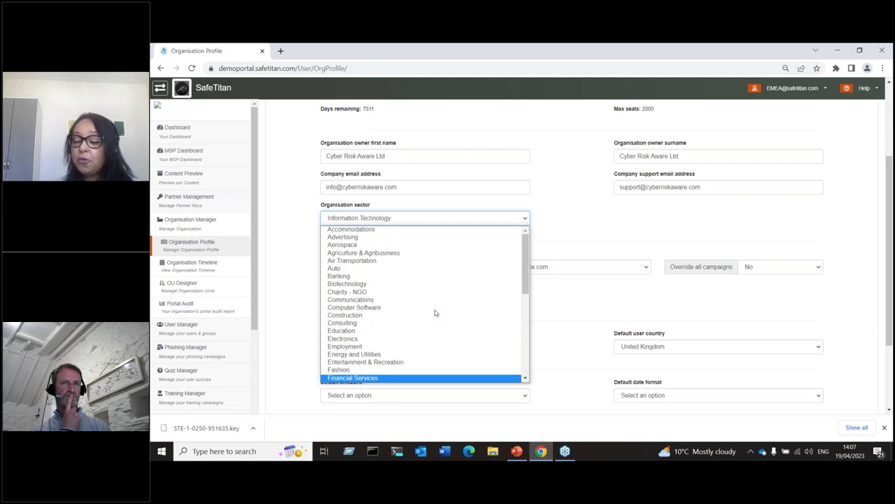
{"action": "scroll", "coordinate": [435, 312], "scroll_direction": "down", "scroll_amount": 1}
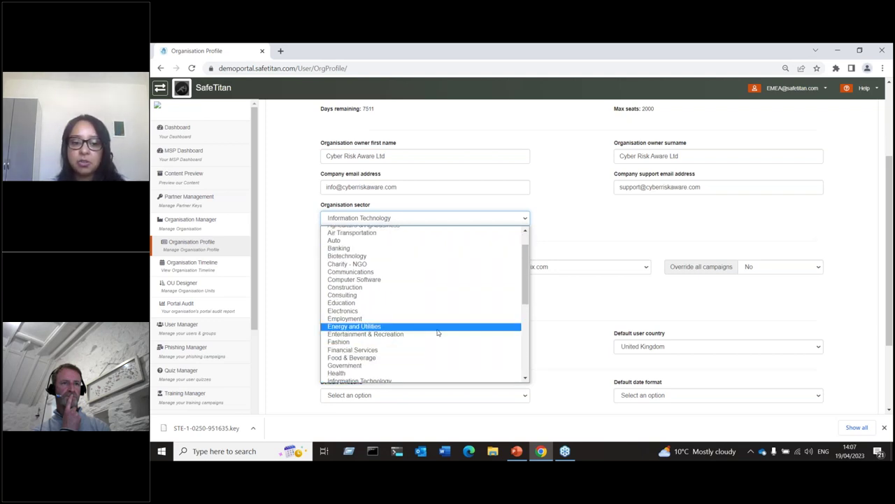
{"action": "left_click", "coordinate": [593, 308]}
Step: View the domains offered for the phishing email sender address
{"action": "scroll", "coordinate": [602, 323], "scroll_direction": "down", "scroll_amount": 1}
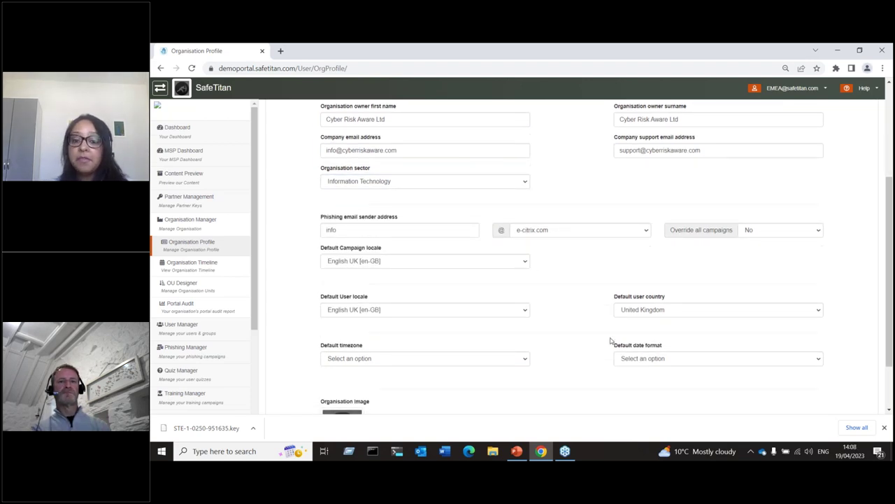
{"action": "left_click", "coordinate": [600, 228]}
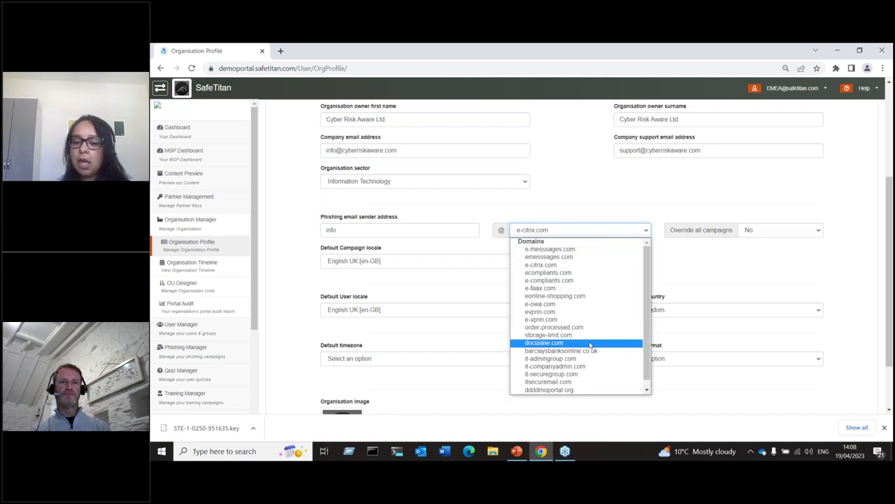
{"action": "left_click", "coordinate": [573, 195]}
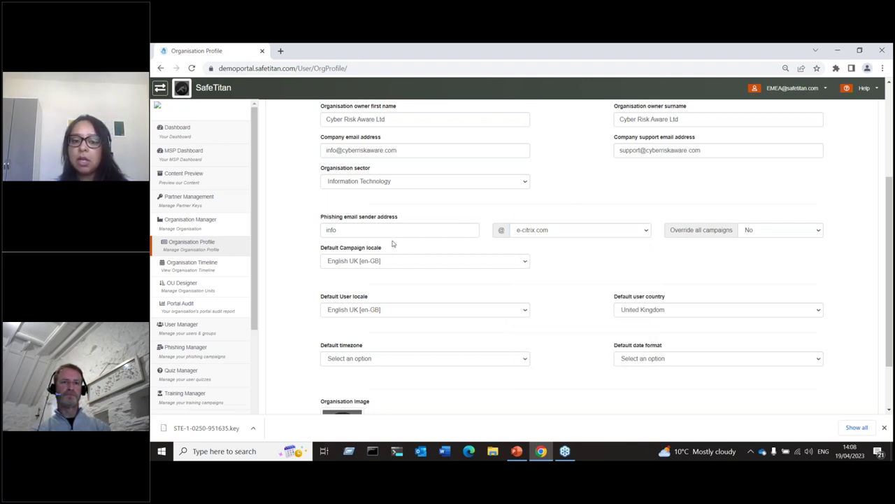
Step: Try "informatio" as the local part of the phishing email sender address, and restore it to "info"
{"action": "left_click", "coordinate": [373, 231]}
{"action": "left_click_drag", "start_coordinate": [353, 228], "coordinate": [264, 222]}
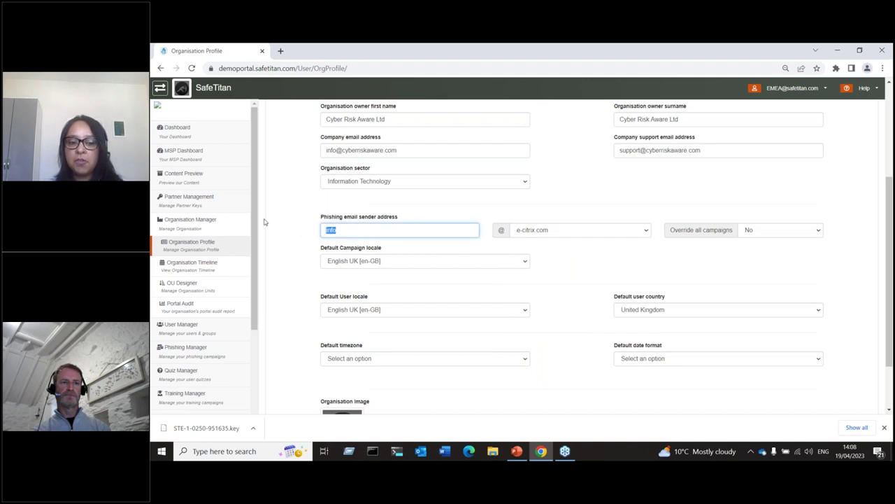
{"action": "type", "text": "informatio"}
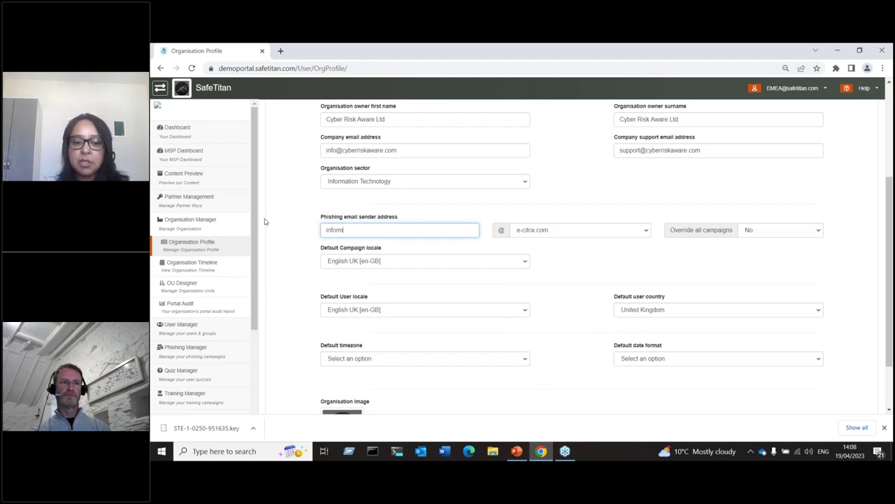
{"action": "key", "text": "BackSpace"}
{"action": "key", "text": "BackSpace"}
{"action": "key", "text": "BackSpace"}
{"action": "key", "text": "BackSpace"}
{"action": "key", "text": "BackSpace"}
{"action": "key", "text": "BackSpace"}
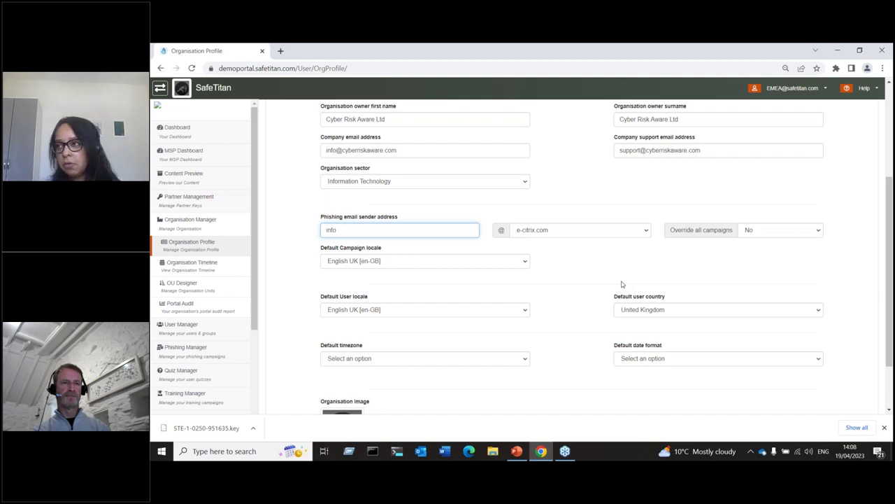
Step: Check the phishing sender domain choices again and close the list without selecting another domain
{"action": "scroll", "coordinate": [622, 284], "scroll_direction": "down", "scroll_amount": 1}
{"action": "scroll", "coordinate": [622, 284], "scroll_direction": "up", "scroll_amount": 2}
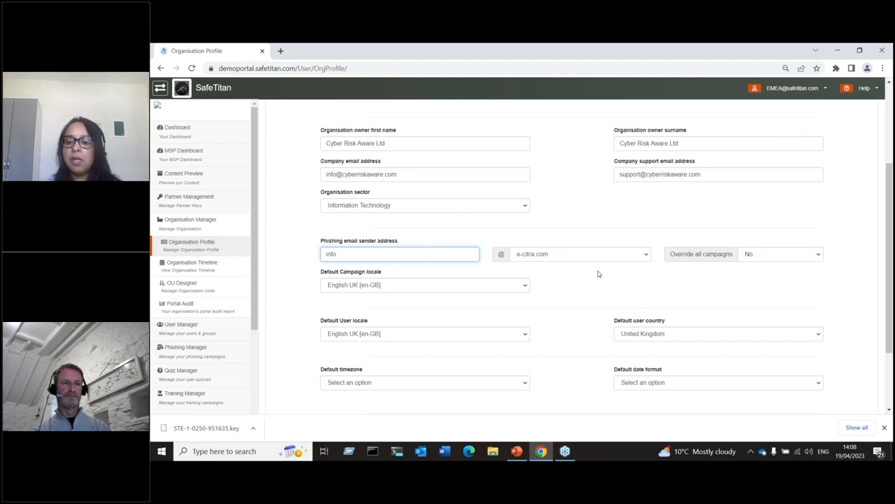
{"action": "left_click", "coordinate": [570, 256]}
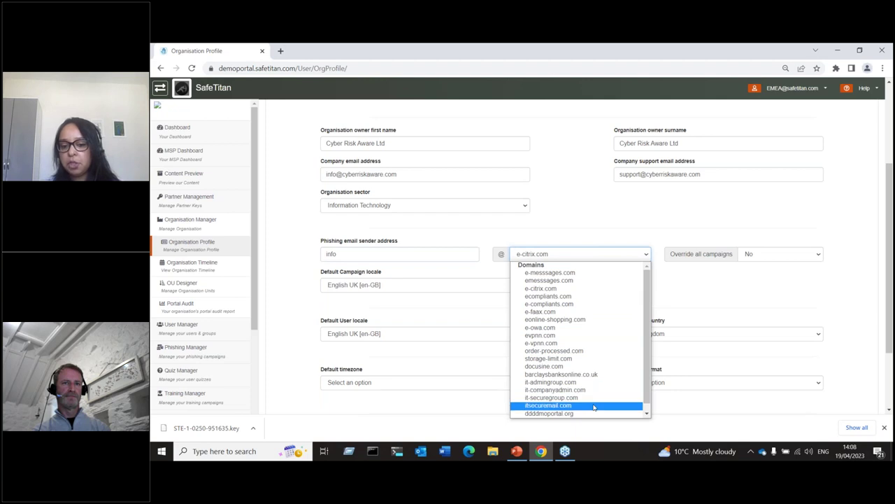
{"action": "left_click", "coordinate": [691, 301]}
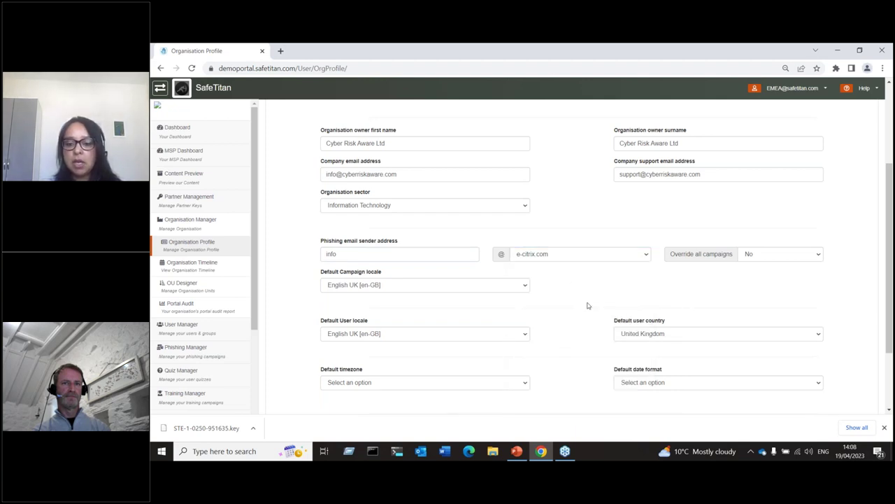
Step: Examine the languages offered for the default user locale without changing the selection
{"action": "scroll", "coordinate": [580, 339], "scroll_direction": "down", "scroll_amount": 3}
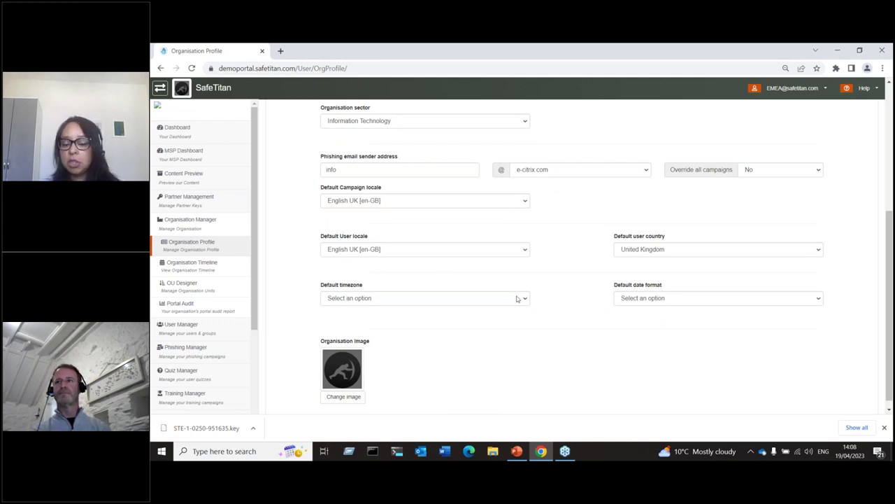
{"action": "left_click", "coordinate": [421, 252]}
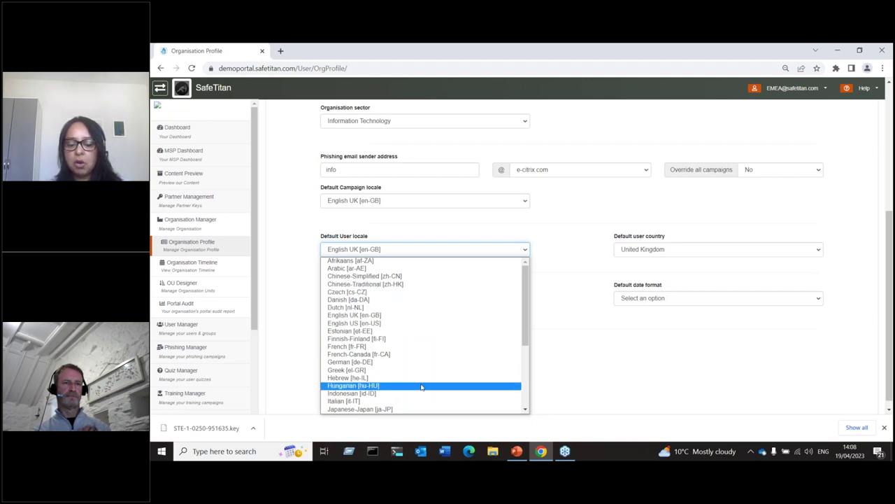
{"action": "scroll", "coordinate": [420, 386], "scroll_direction": "down", "scroll_amount": 3}
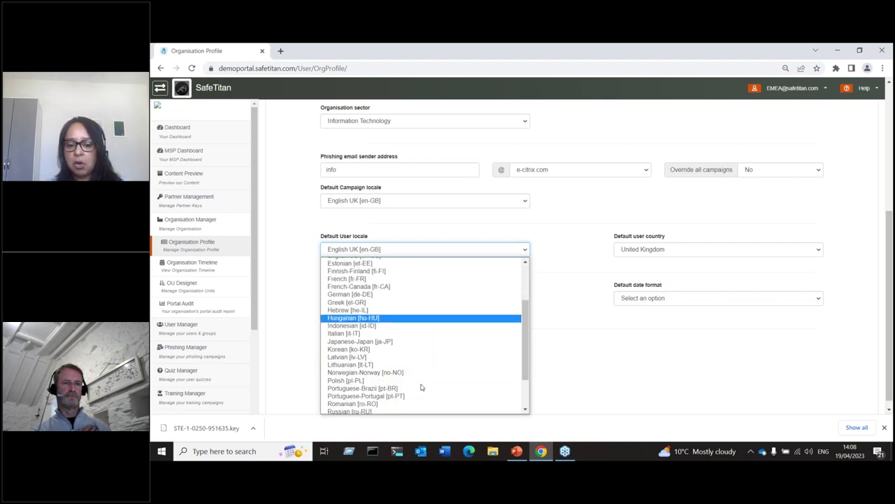
{"action": "left_click", "coordinate": [627, 400]}
Step: Look through the choices for the default timezone and the default date format without selecting any
{"action": "scroll", "coordinate": [515, 378], "scroll_direction": "down", "scroll_amount": 1}
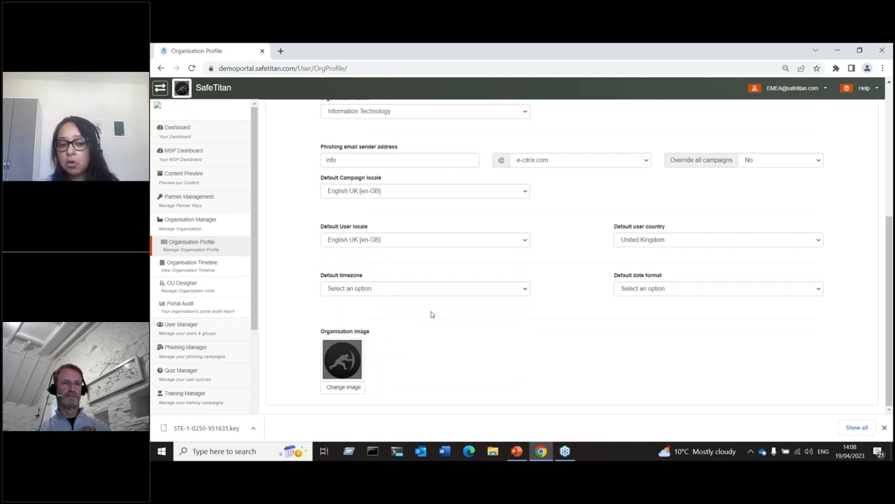
{"action": "left_click", "coordinate": [397, 288]}
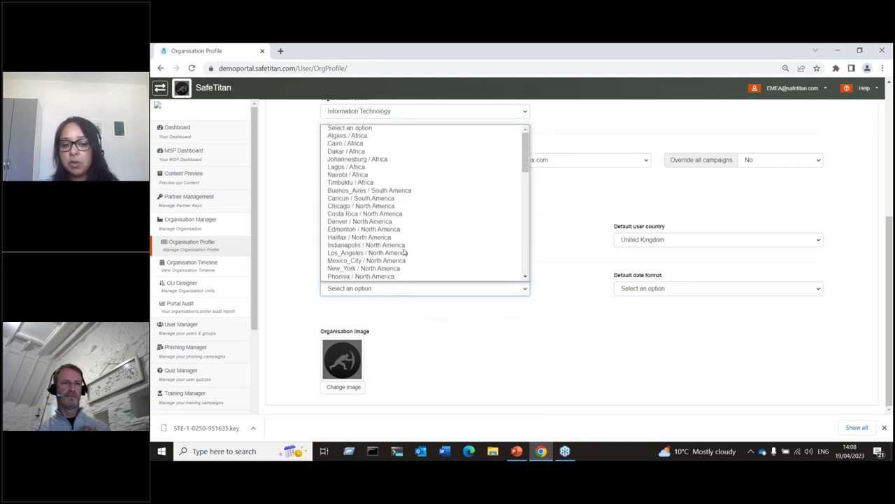
{"action": "scroll", "coordinate": [409, 255], "scroll_direction": "down", "scroll_amount": 5}
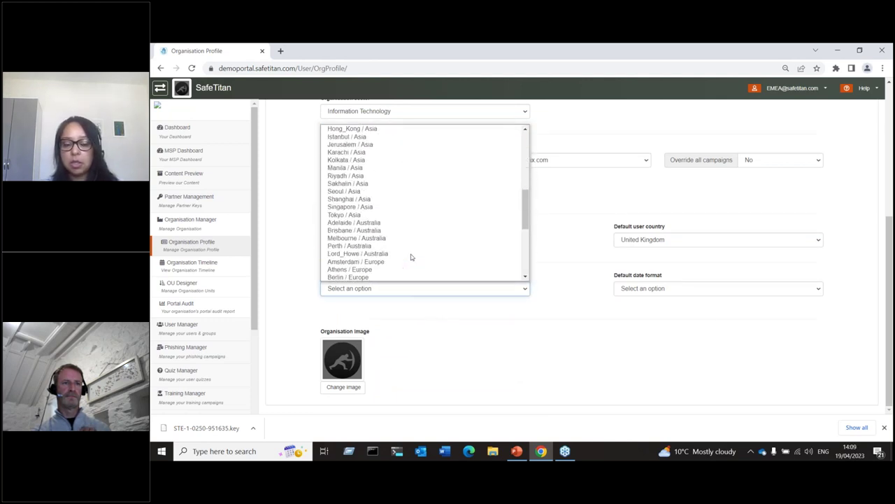
{"action": "scroll", "coordinate": [411, 258], "scroll_direction": "down", "scroll_amount": 1}
{"action": "scroll", "coordinate": [412, 257], "scroll_direction": "down", "scroll_amount": 5}
{"action": "scroll", "coordinate": [411, 257], "scroll_direction": "up", "scroll_amount": 10}
{"action": "left_click", "coordinate": [651, 296]}
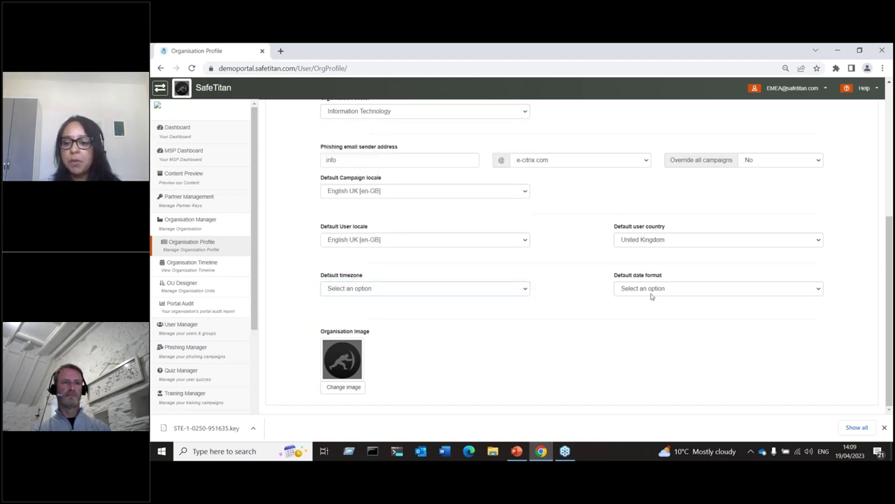
{"action": "left_click", "coordinate": [649, 288]}
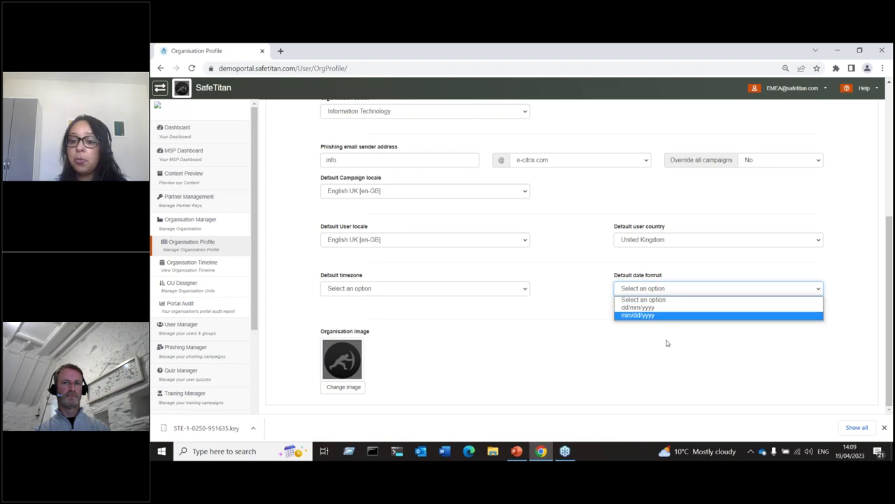
{"action": "left_click", "coordinate": [628, 361]}
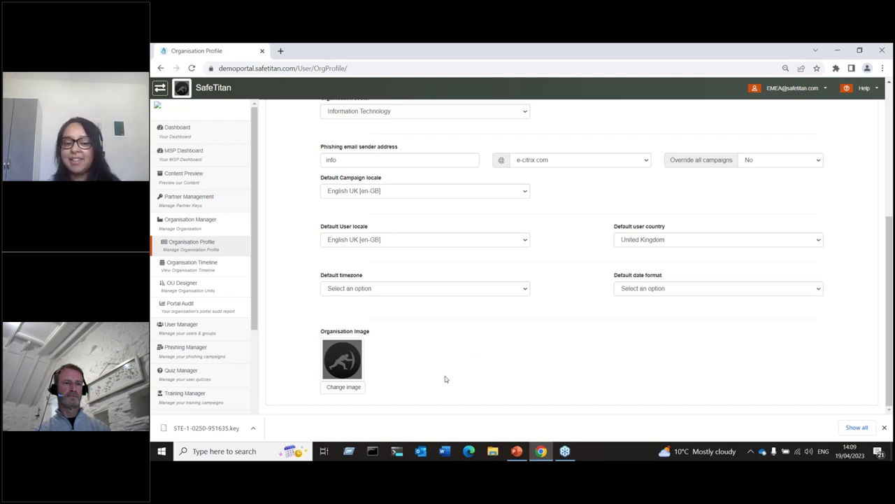
Step: Look over the organisation profile once more, from the licence details to the default settings
{"action": "scroll", "coordinate": [558, 315], "scroll_direction": "up", "scroll_amount": 4}
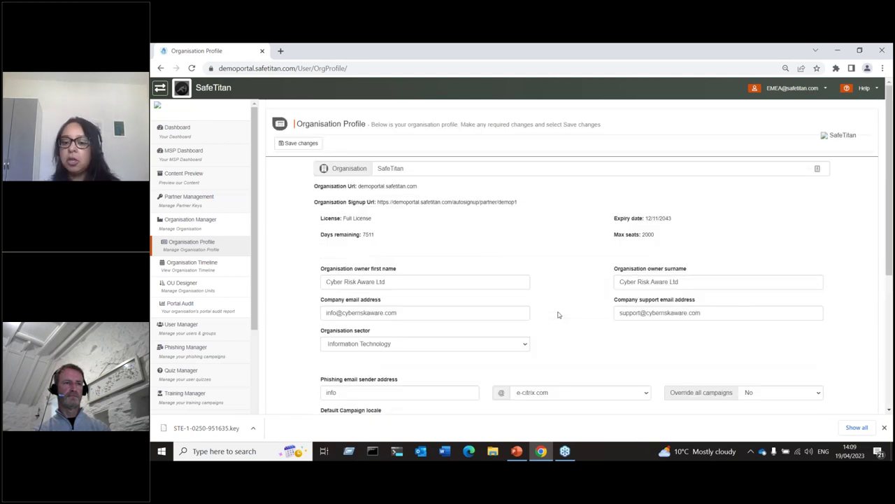
{"action": "scroll", "coordinate": [558, 315], "scroll_direction": "down", "scroll_amount": 3}
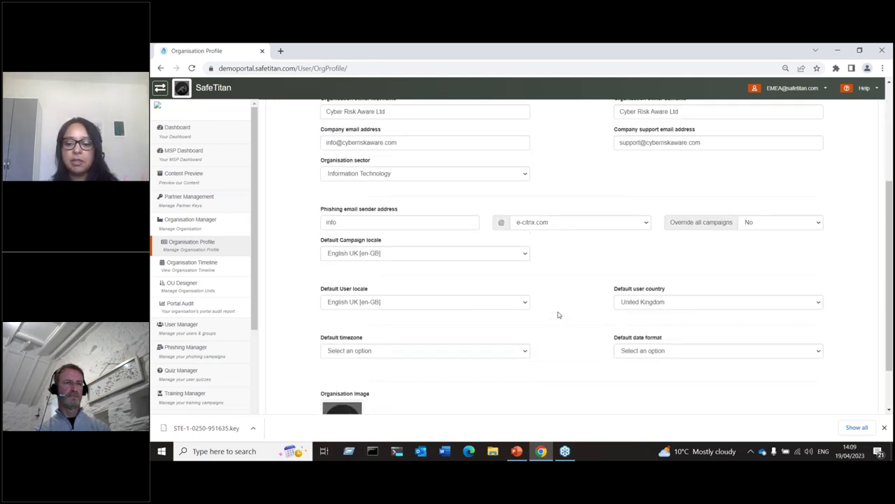
{"action": "scroll", "coordinate": [558, 314], "scroll_direction": "up", "scroll_amount": 3}
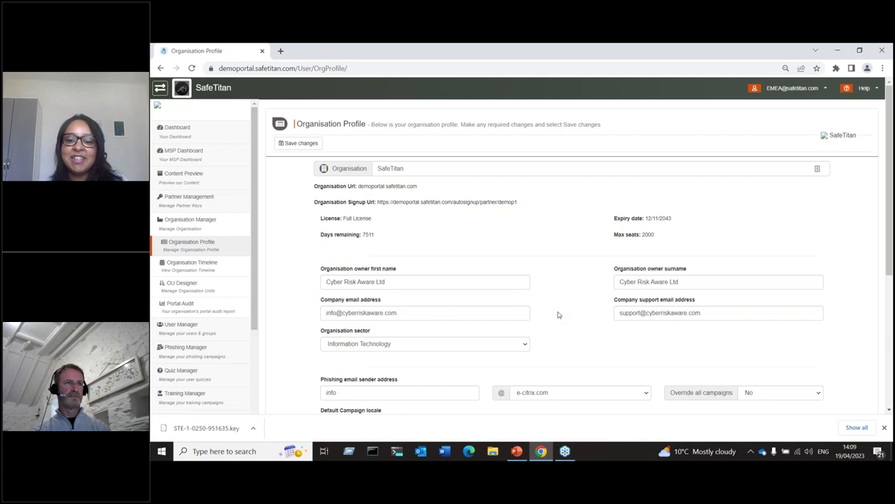
Step: Switch to the PowerPoint slide about importing users and basic default settings, and return to the SafeTitan portal in Chrome
{"action": "key", "text": "alt+Tab"}
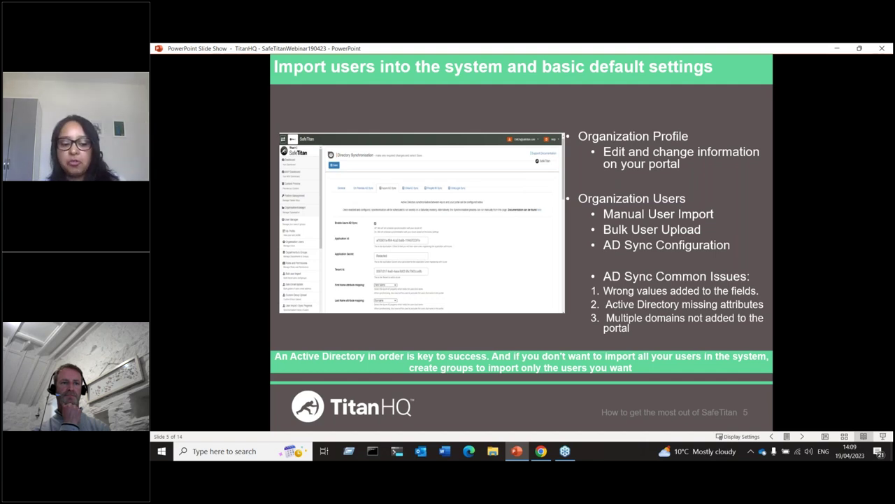
{"action": "key", "text": "alt+Tab"}
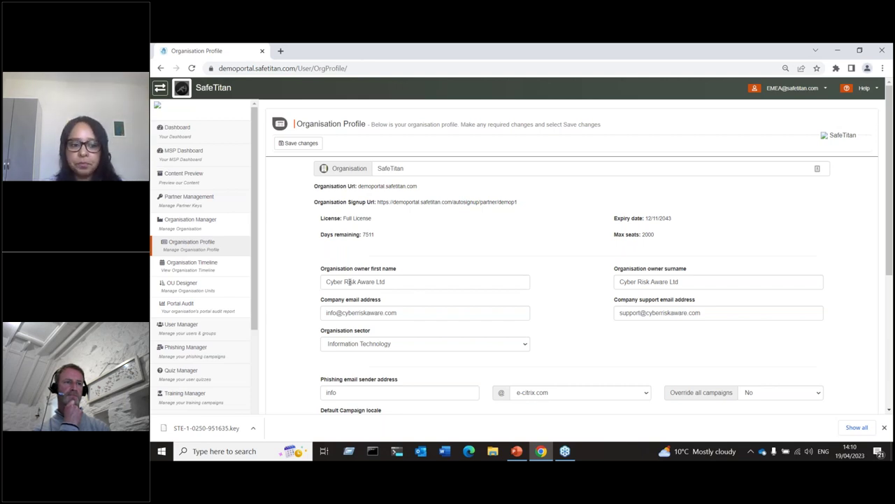
Step: Collapse the organisation management section and open the list of organisation users under user management
{"action": "left_click", "coordinate": [187, 228]}
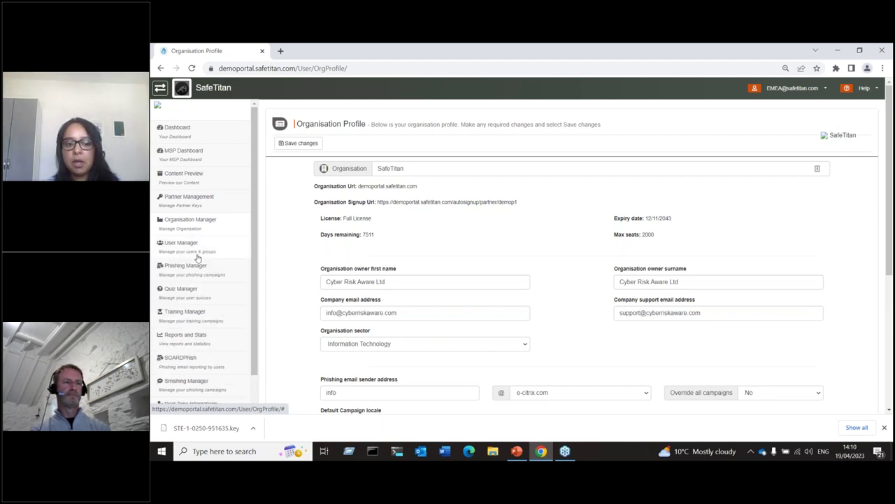
{"action": "left_click", "coordinate": [184, 256]}
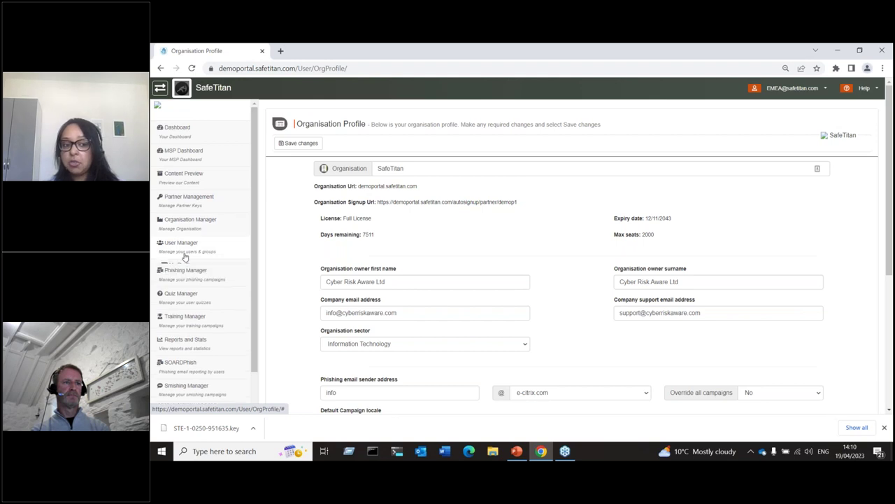
{"action": "scroll", "coordinate": [579, 280], "scroll_direction": "down", "scroll_amount": 1}
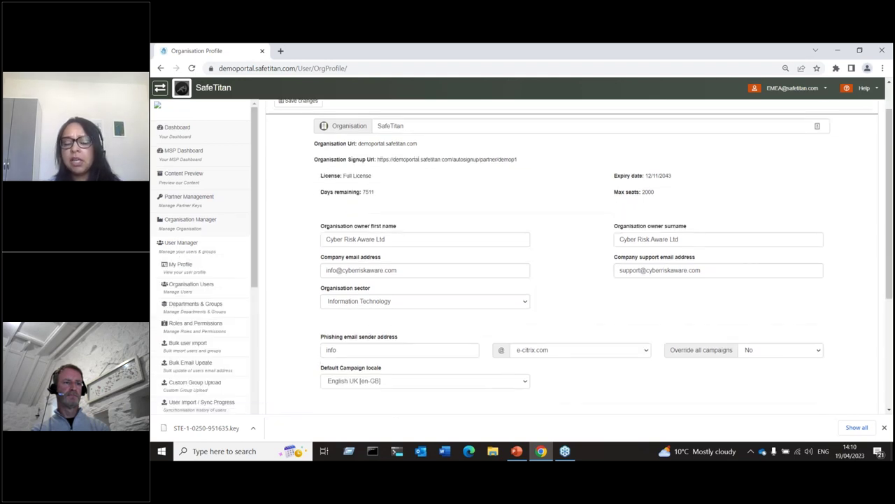
{"action": "left_click", "coordinate": [192, 285]}
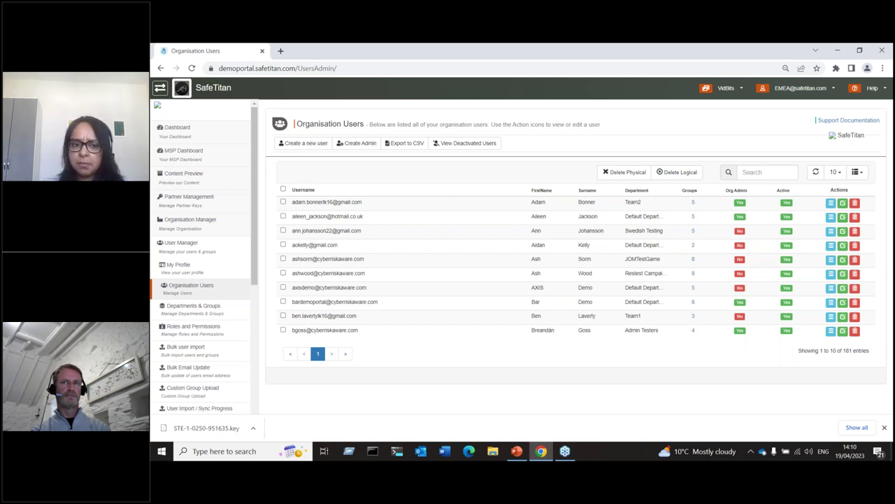
Step: View the form for creating a new user, including its username and country fields, and return to the user list without saving
{"action": "left_click", "coordinate": [306, 144]}
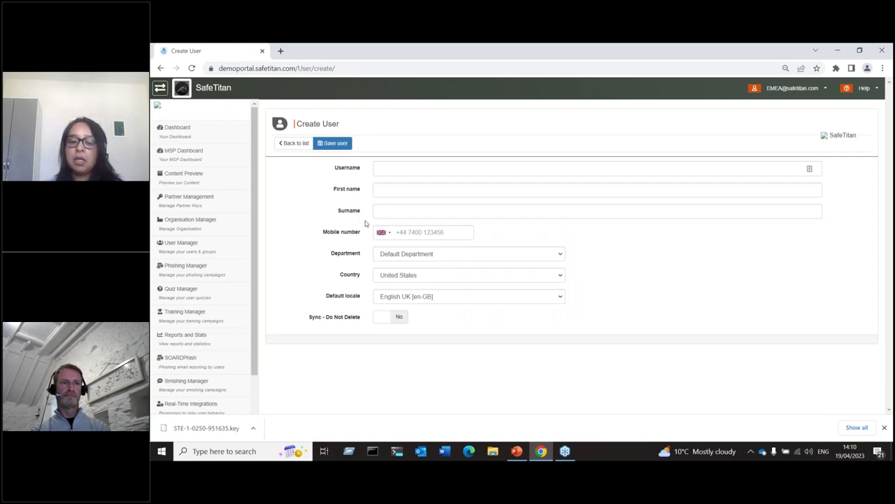
{"action": "left_click", "coordinate": [401, 175]}
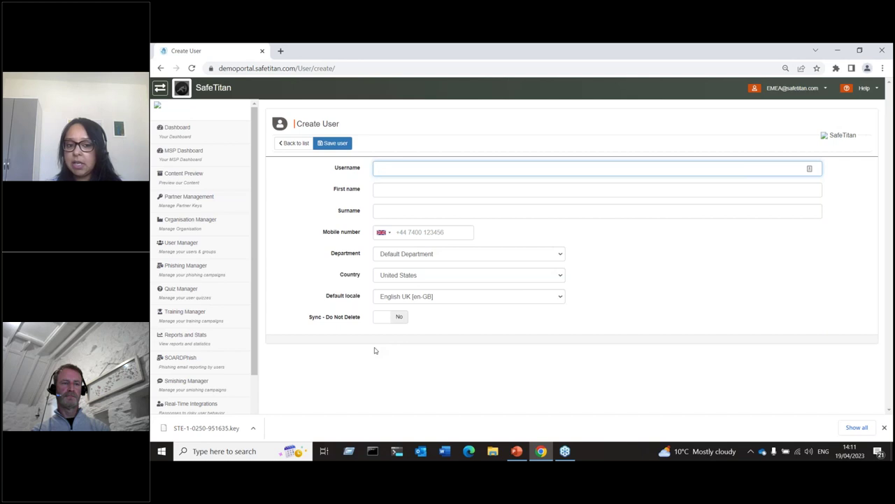
{"action": "left_click", "coordinate": [406, 278]}
{"action": "left_click", "coordinate": [405, 278]}
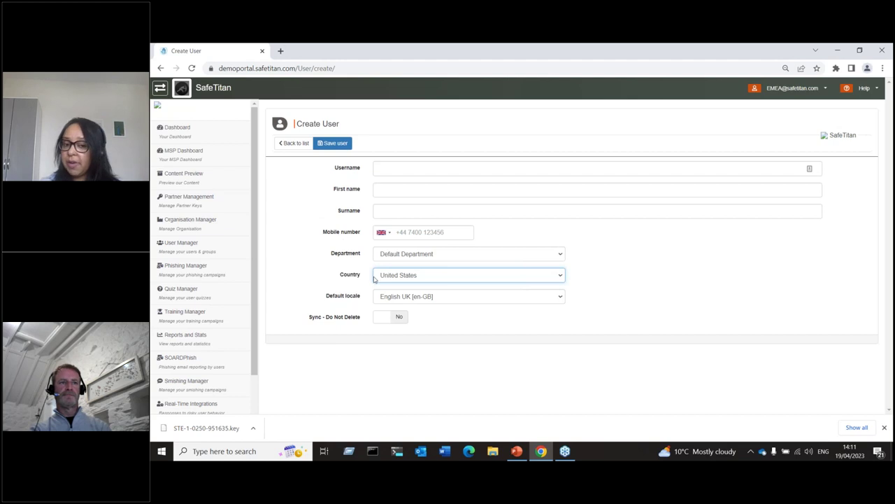
{"action": "left_click", "coordinate": [294, 143]}
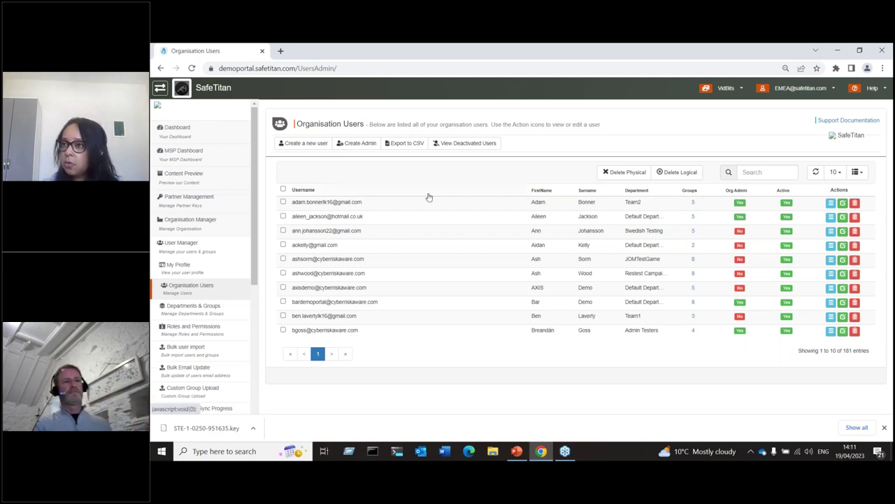
Step: Open the form for creating an admin and look through the available platform roles
{"action": "left_click", "coordinate": [360, 144]}
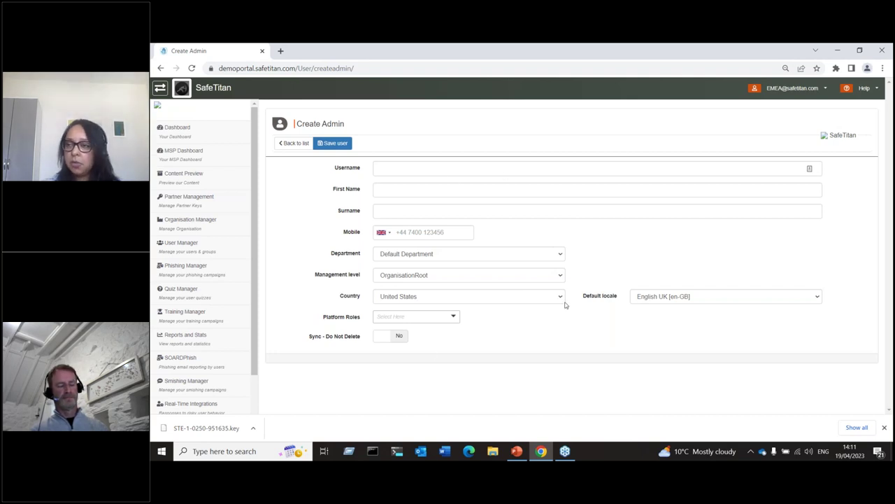
{"action": "left_click", "coordinate": [416, 318]}
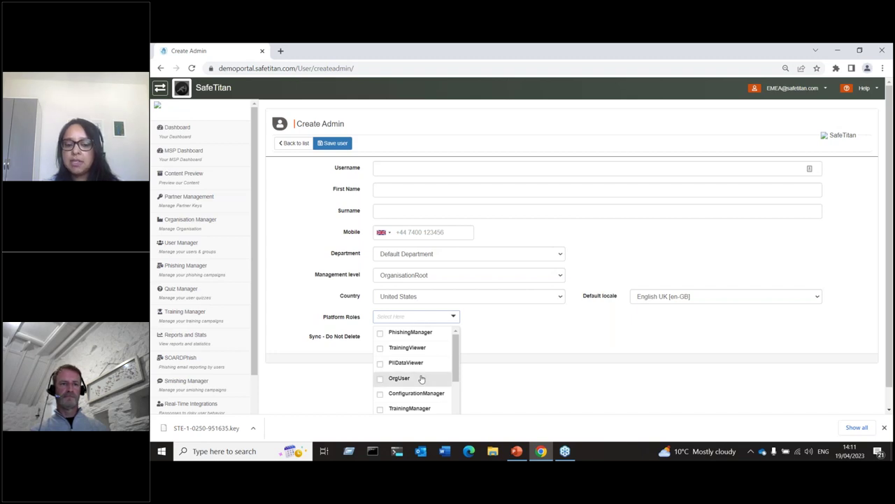
{"action": "scroll", "coordinate": [421, 379], "scroll_direction": "down", "scroll_amount": 1}
{"action": "scroll", "coordinate": [421, 378], "scroll_direction": "down", "scroll_amount": 1}
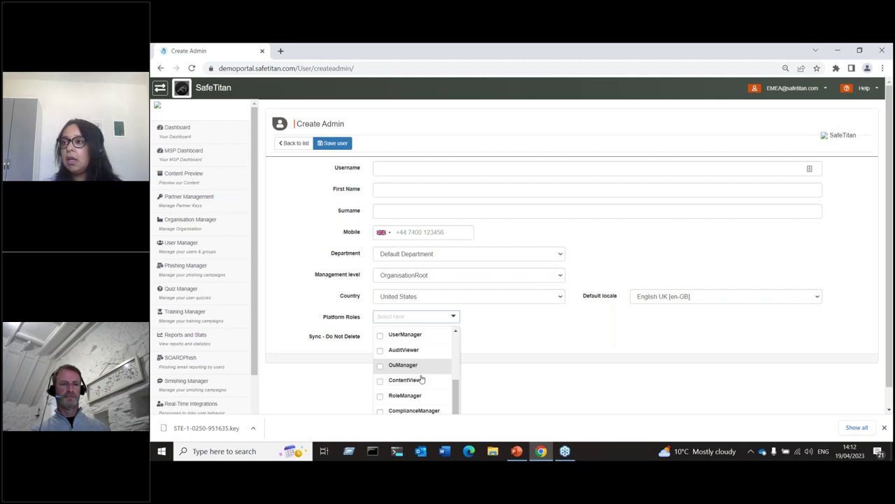
{"action": "scroll", "coordinate": [421, 378], "scroll_direction": "up", "scroll_amount": 2}
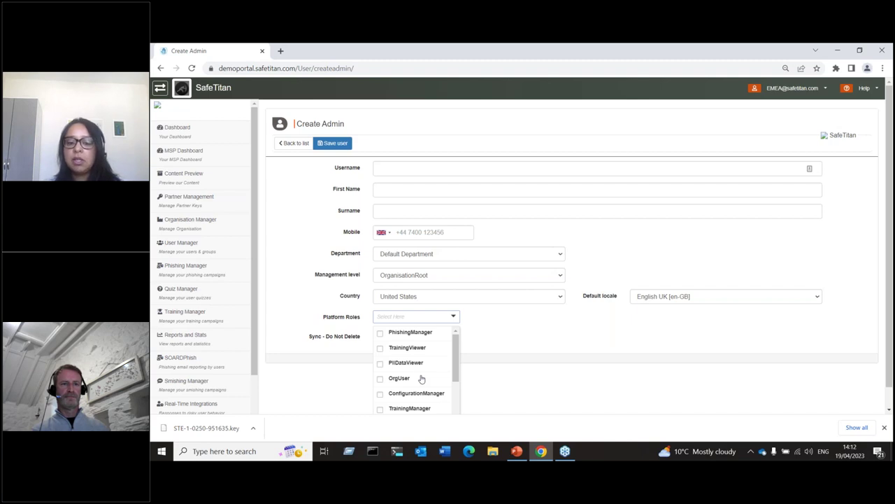
Step: Assign the PhishingManager, TrainingViewer and PIIDataViewer platform roles to the new admin and look over the remaining roles
{"action": "left_click", "coordinate": [380, 332]}
{"action": "left_click", "coordinate": [380, 348]}
{"action": "left_click", "coordinate": [380, 363]}
{"action": "scroll", "coordinate": [415, 400], "scroll_direction": "down", "scroll_amount": 3}
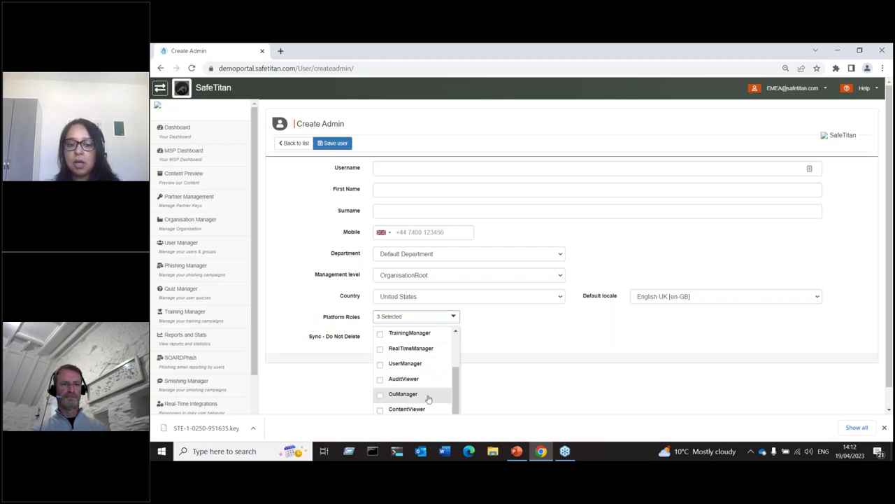
{"action": "scroll", "coordinate": [426, 397], "scroll_direction": "down", "scroll_amount": 2}
{"action": "scroll", "coordinate": [420, 400], "scroll_direction": "down", "scroll_amount": 1}
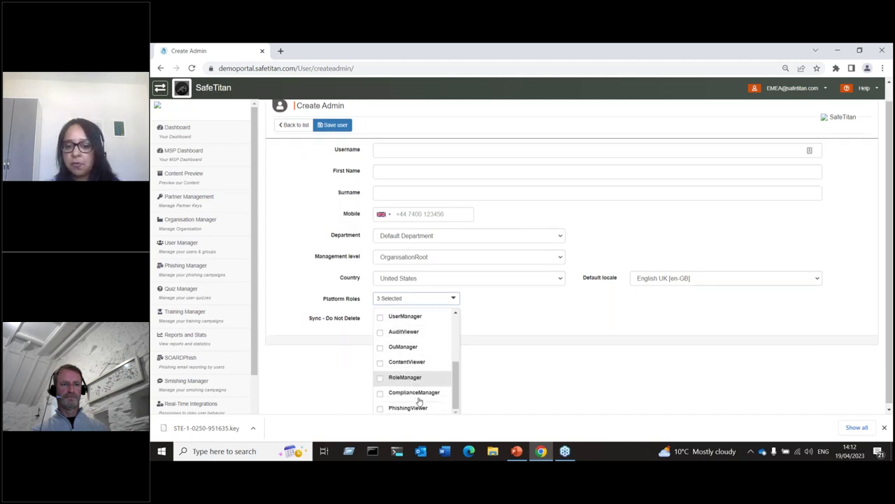
{"action": "scroll", "coordinate": [431, 364], "scroll_direction": "down", "scroll_amount": 1}
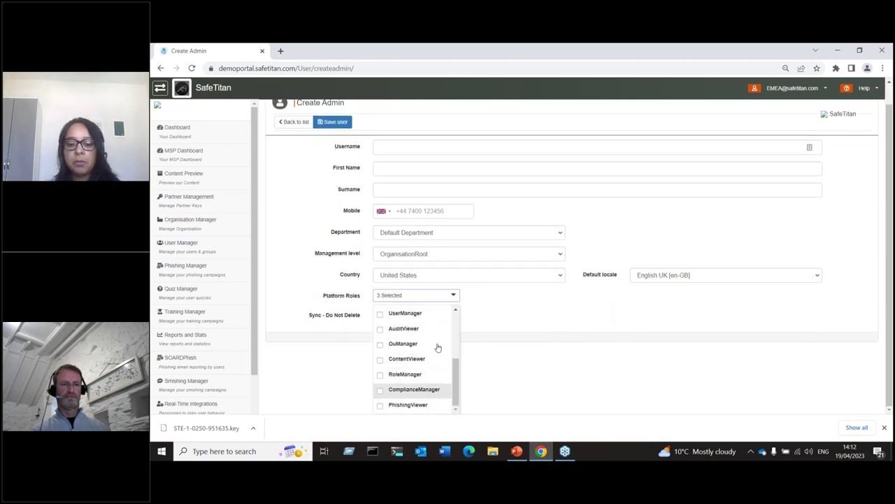
{"action": "left_click", "coordinate": [544, 365]}
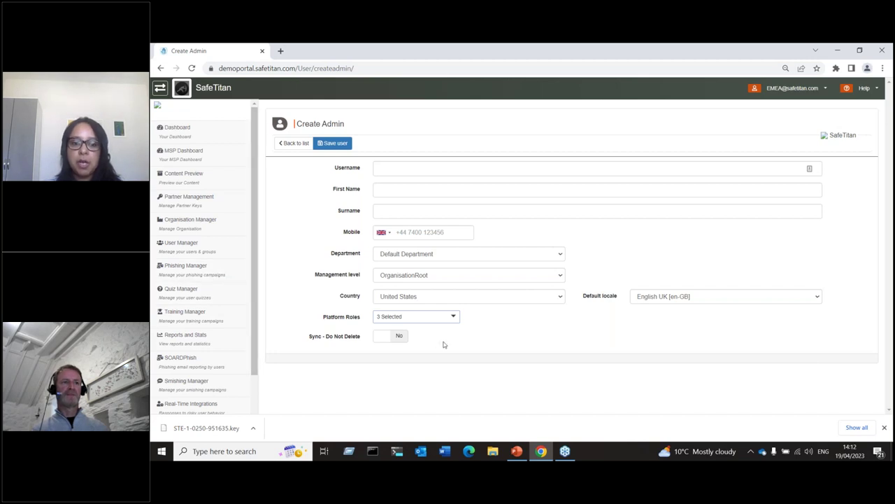
Step: Review the new admin's platform role choices once more and return to the user list without saving the admin
{"action": "left_click", "coordinate": [452, 318]}
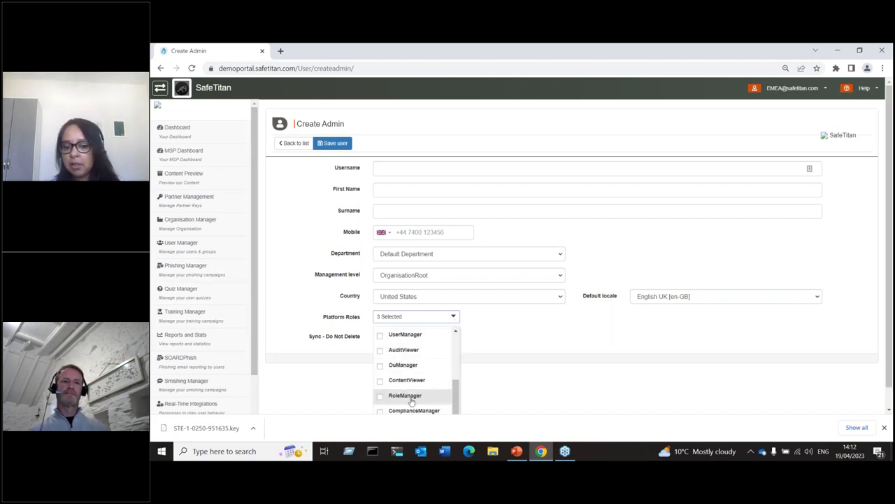
{"action": "scroll", "coordinate": [411, 391], "scroll_direction": "up", "scroll_amount": 3}
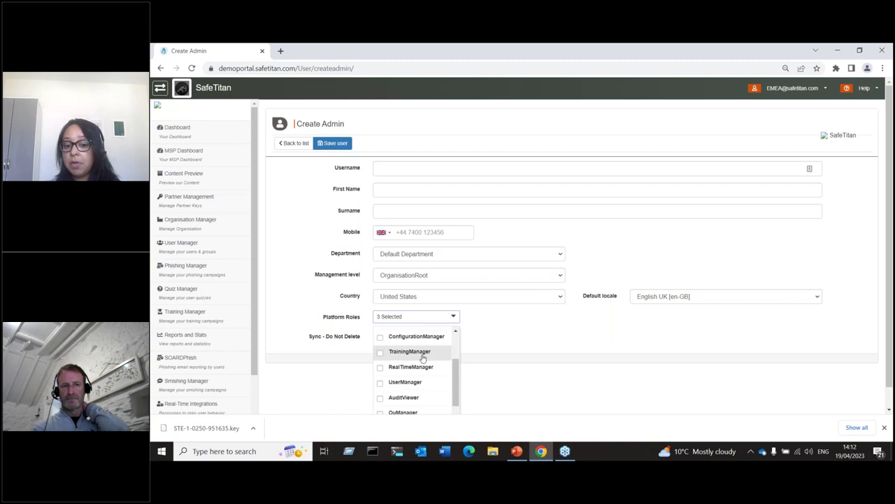
{"action": "left_click", "coordinate": [564, 368]}
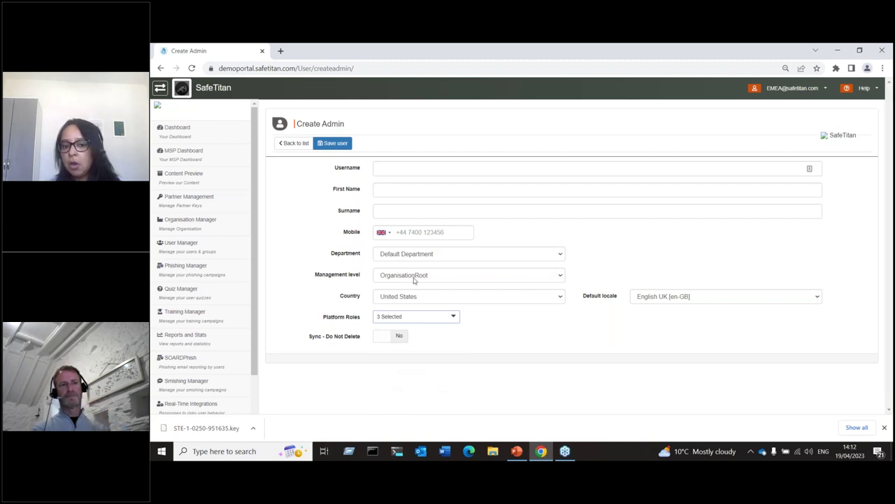
{"action": "left_click", "coordinate": [295, 143]}
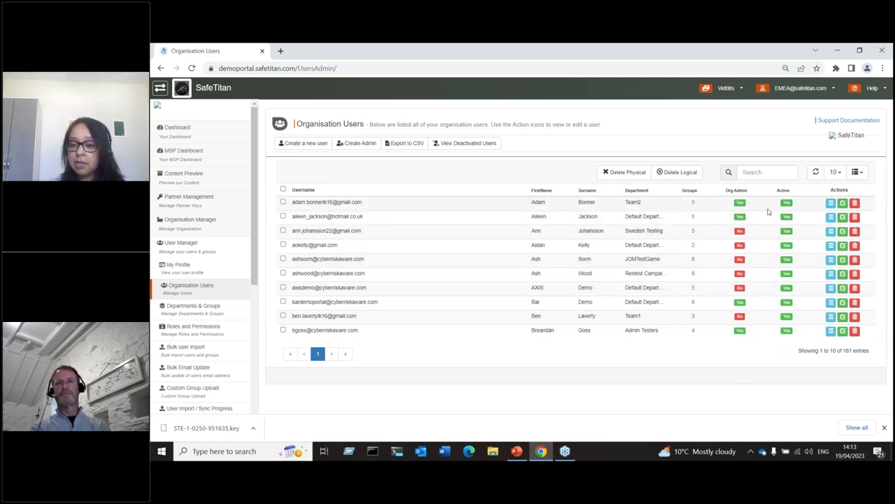
Step: In the first listed user's roles and permissions, try adding the View Analytics permission, cancel it, and return to the user list
{"action": "left_click", "coordinate": [842, 203]}
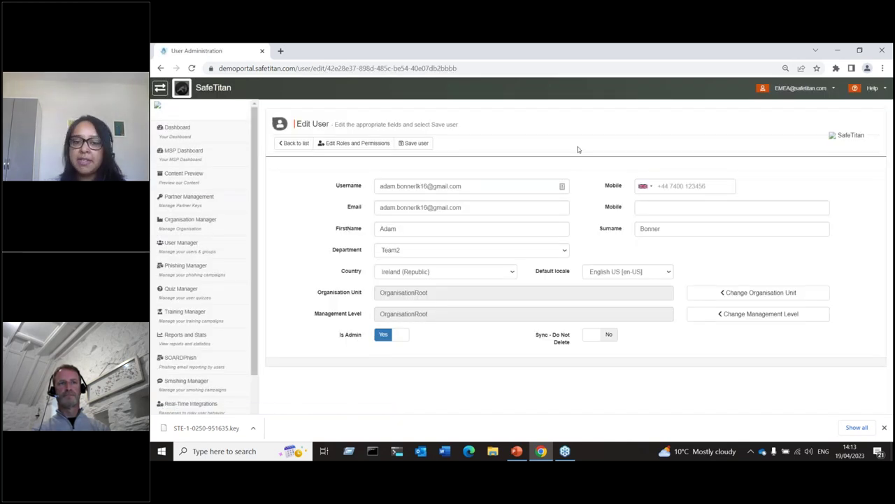
{"action": "left_click", "coordinate": [358, 143]}
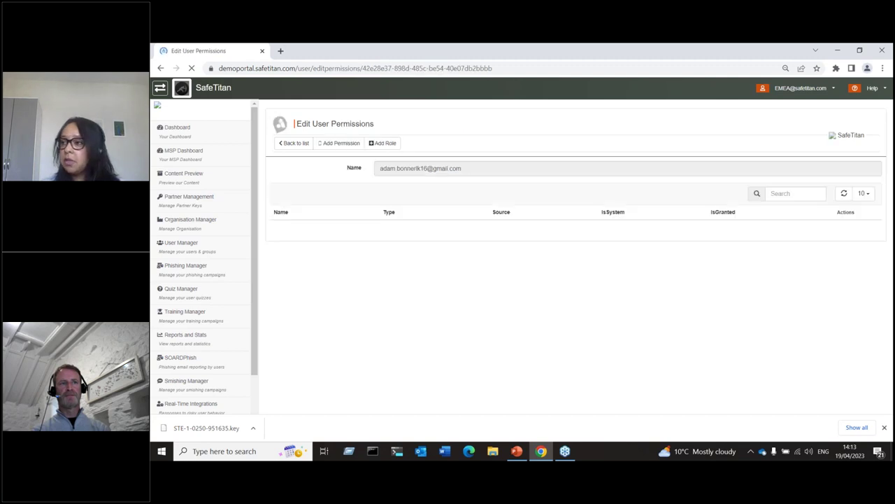
{"action": "left_click", "coordinate": [342, 143]}
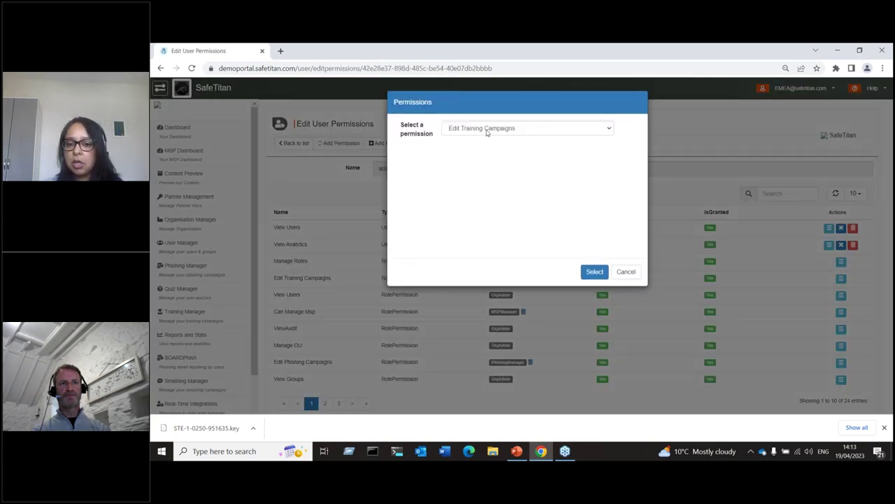
{"action": "left_click", "coordinate": [488, 130]}
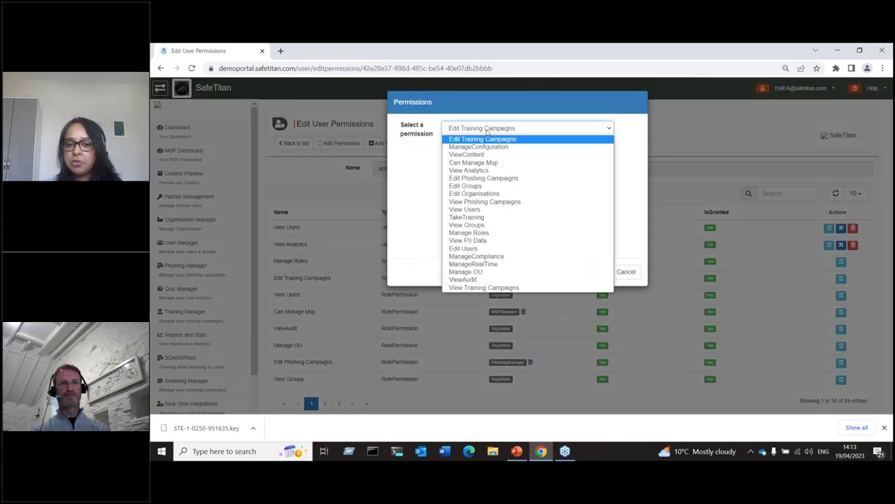
{"action": "left_click", "coordinate": [488, 171]}
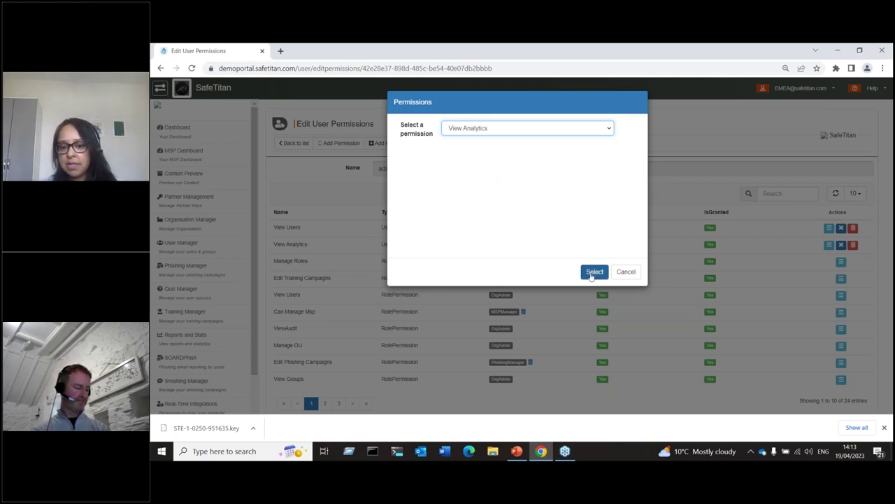
{"action": "left_click", "coordinate": [626, 272]}
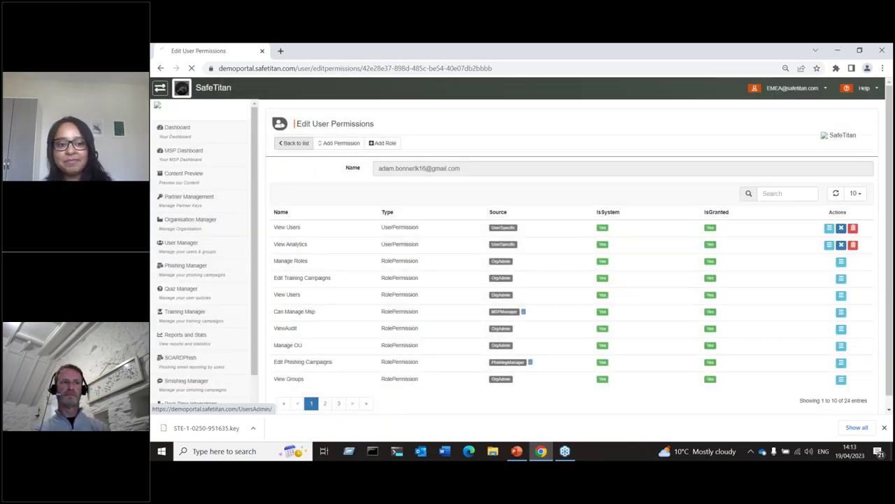
{"action": "left_click", "coordinate": [294, 143]}
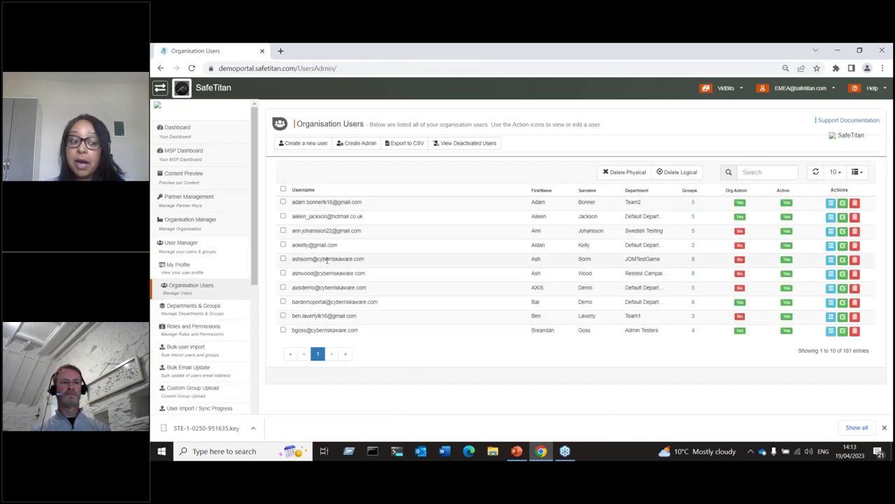
Step: View the bulk user import page with its CSV instructions, and open the AD Sync configuration
{"action": "left_click", "coordinate": [200, 348]}
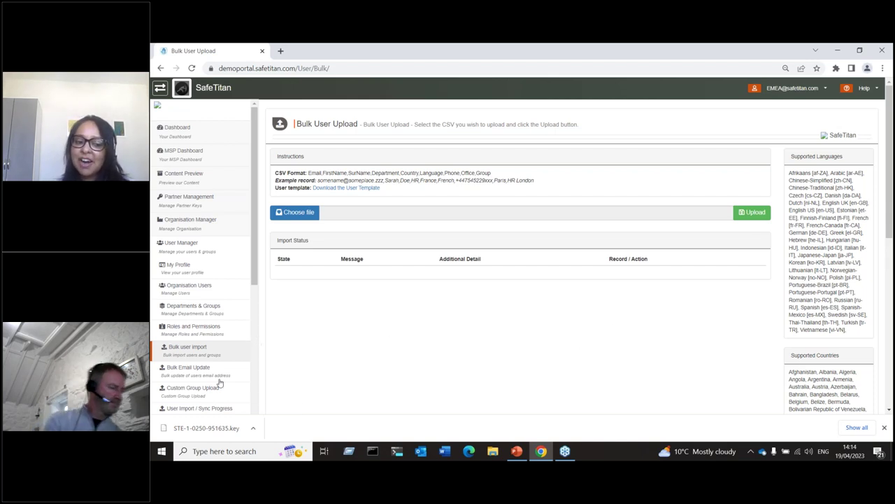
{"action": "scroll", "coordinate": [219, 382], "scroll_direction": "down", "scroll_amount": 2}
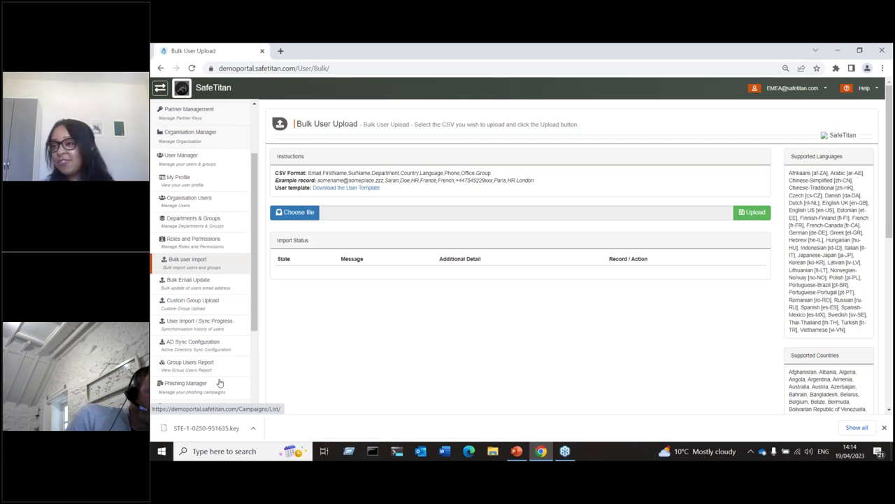
{"action": "left_click", "coordinate": [178, 352]}
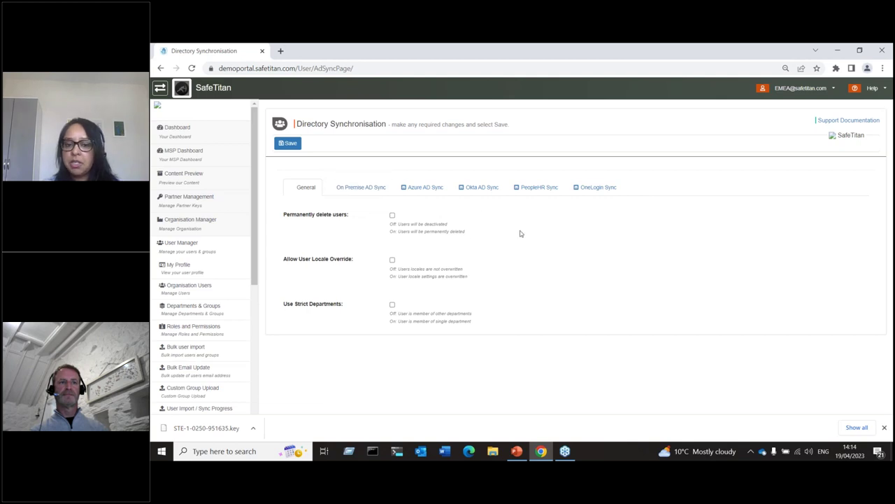
Step: Turn on Azure AD Sync and review its application, tenant and attribute mapping settings
{"action": "left_click", "coordinate": [425, 187]}
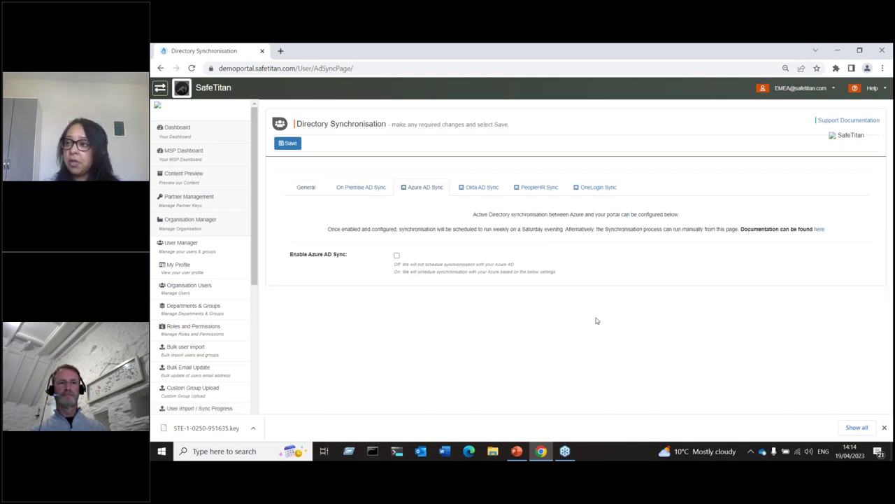
{"action": "left_click", "coordinate": [396, 257]}
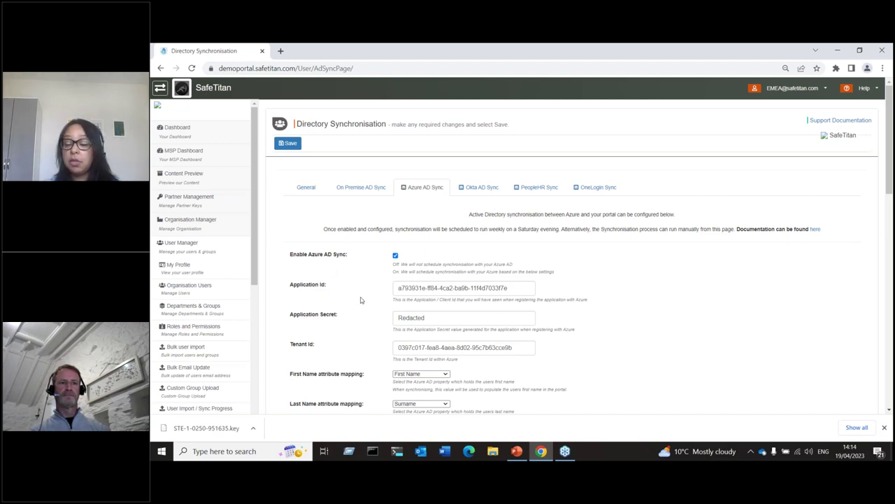
{"action": "scroll", "coordinate": [360, 299], "scroll_direction": "down", "scroll_amount": 1}
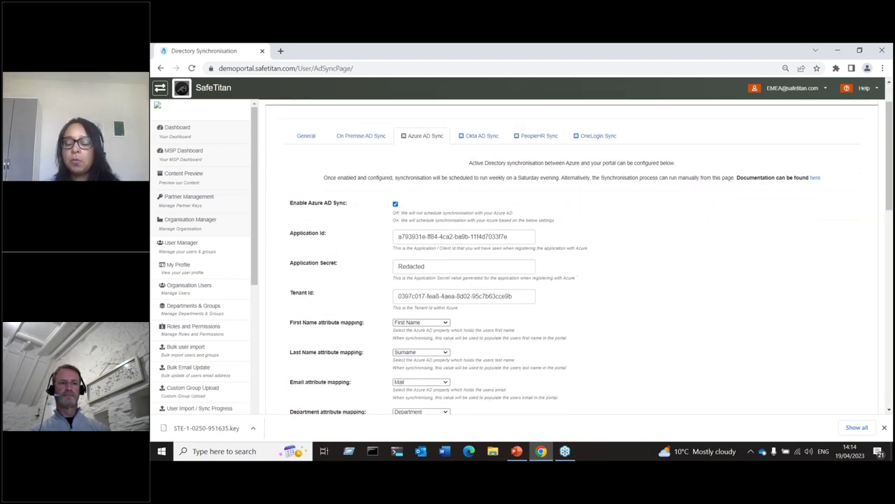
{"action": "scroll", "coordinate": [361, 300], "scroll_direction": "up", "scroll_amount": 1}
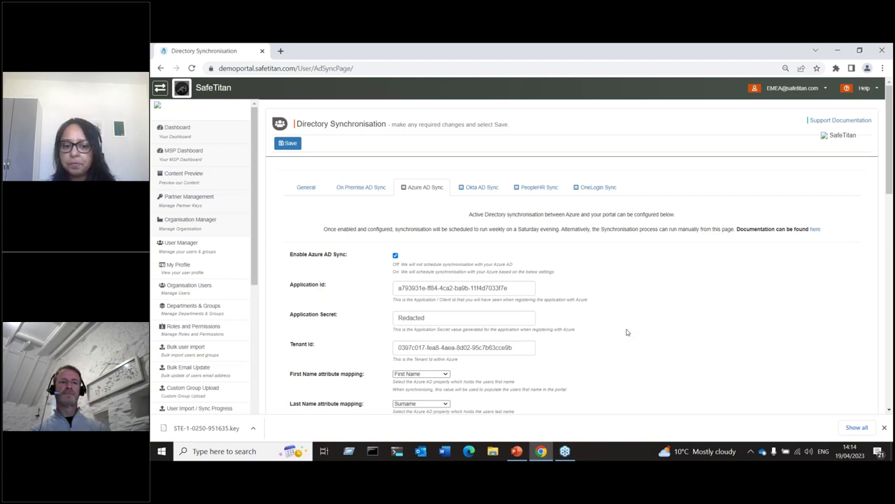
{"action": "scroll", "coordinate": [627, 333], "scroll_direction": "down", "scroll_amount": 1}
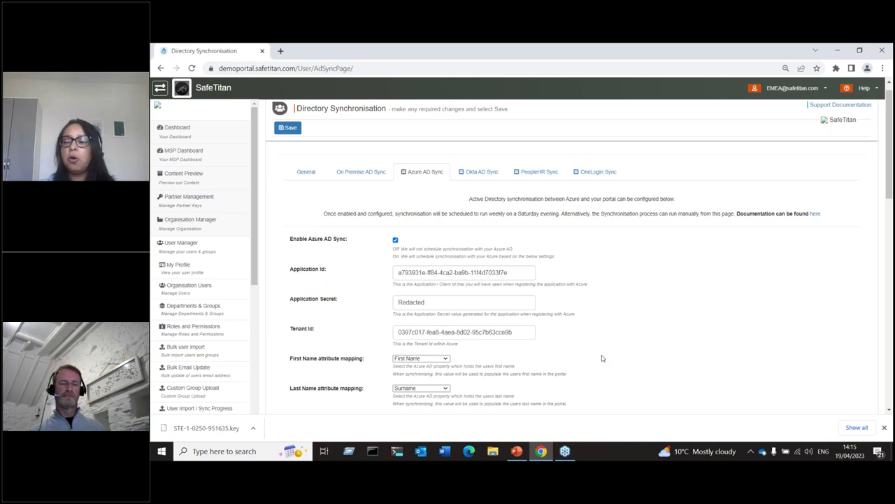
Step: Examine the Azure AD Sync page's attribute mappings, custom data fields, user exclusions, group restrictions and deletion options
{"action": "scroll", "coordinate": [602, 358], "scroll_direction": "down", "scroll_amount": 1}
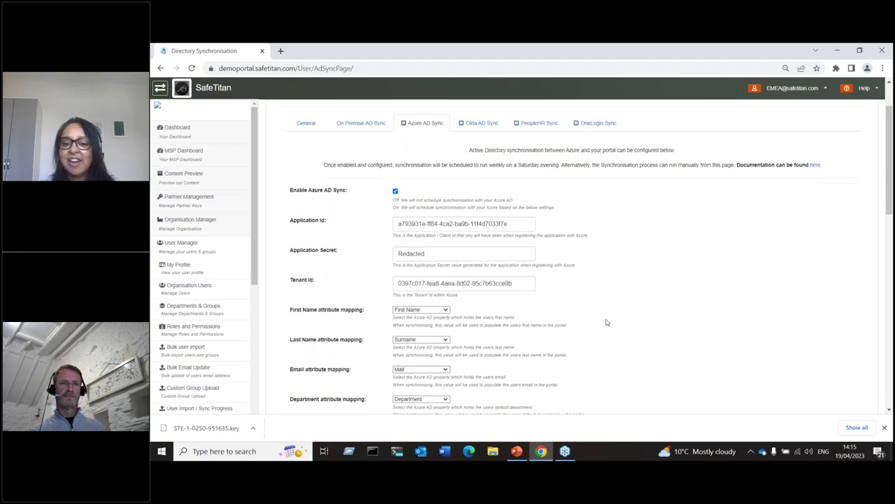
{"action": "scroll", "coordinate": [606, 321], "scroll_direction": "up", "scroll_amount": 1}
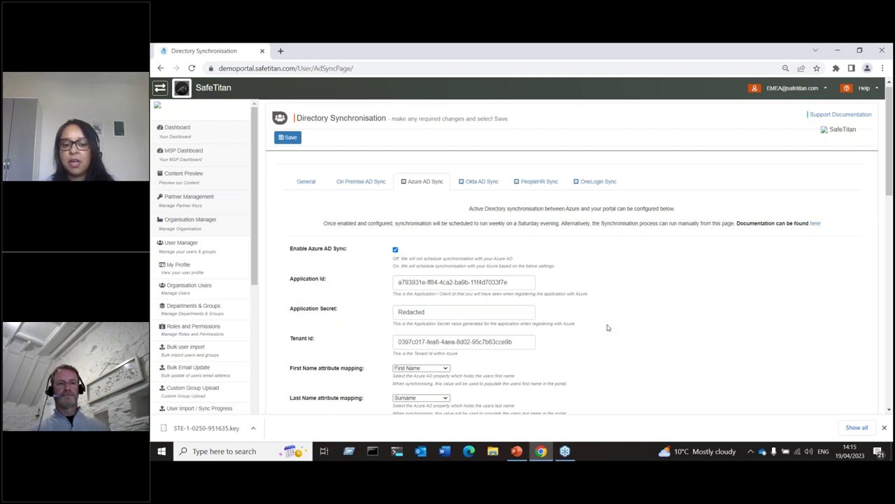
{"action": "scroll", "coordinate": [607, 326], "scroll_direction": "down", "scroll_amount": 10}
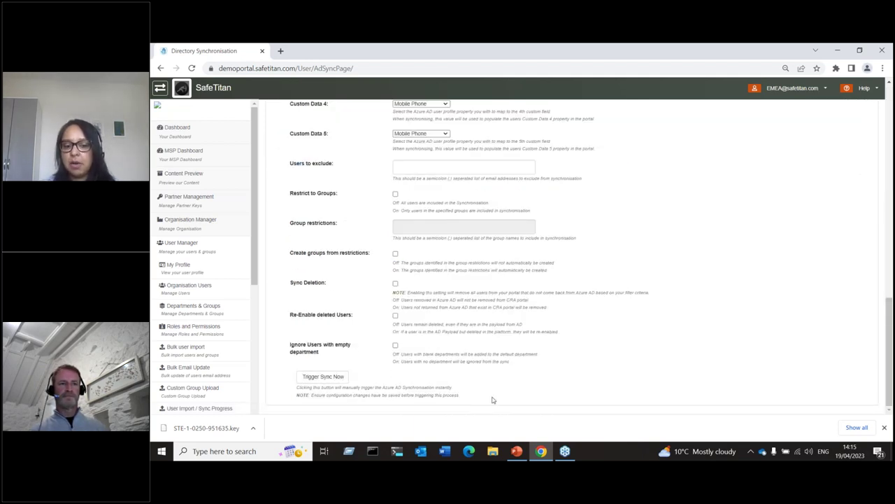
{"action": "scroll", "coordinate": [659, 299], "scroll_direction": "up", "scroll_amount": 5}
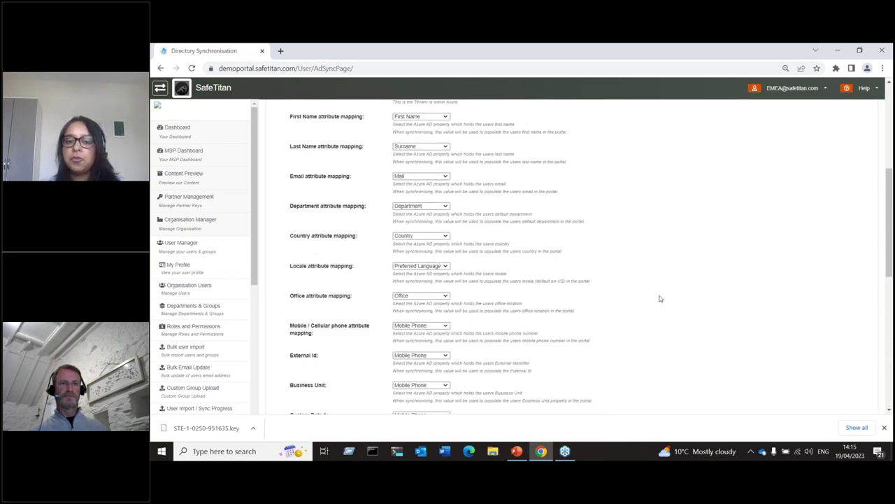
{"action": "scroll", "coordinate": [659, 299], "scroll_direction": "up", "scroll_amount": 2}
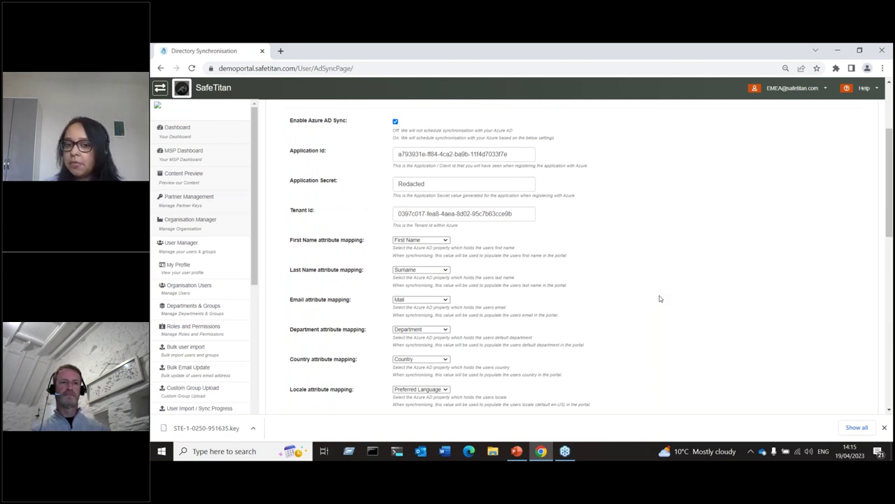
{"action": "scroll", "coordinate": [659, 299], "scroll_direction": "down", "scroll_amount": 5}
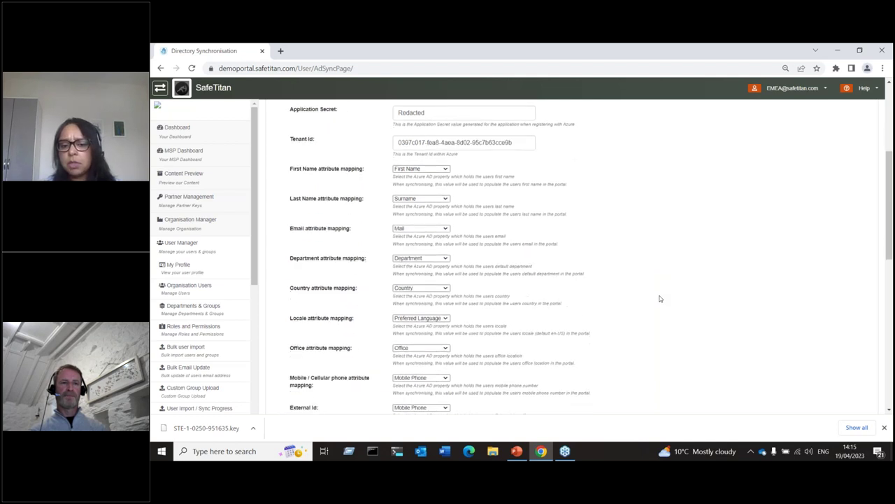
{"action": "scroll", "coordinate": [659, 298], "scroll_direction": "down", "scroll_amount": 3}
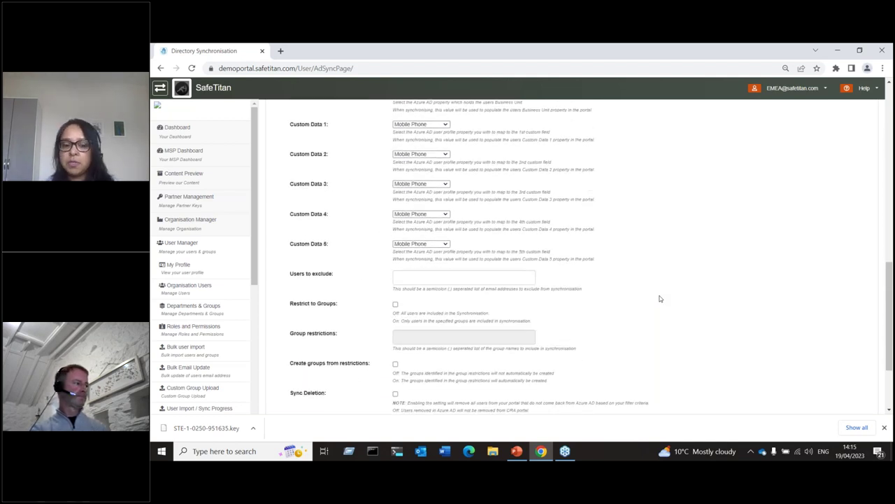
Step: Restrict the Azure AD synchronisation to the group HR and turn on creating groups from the restrictions
{"action": "scroll", "coordinate": [659, 298], "scroll_direction": "down", "scroll_amount": 1}
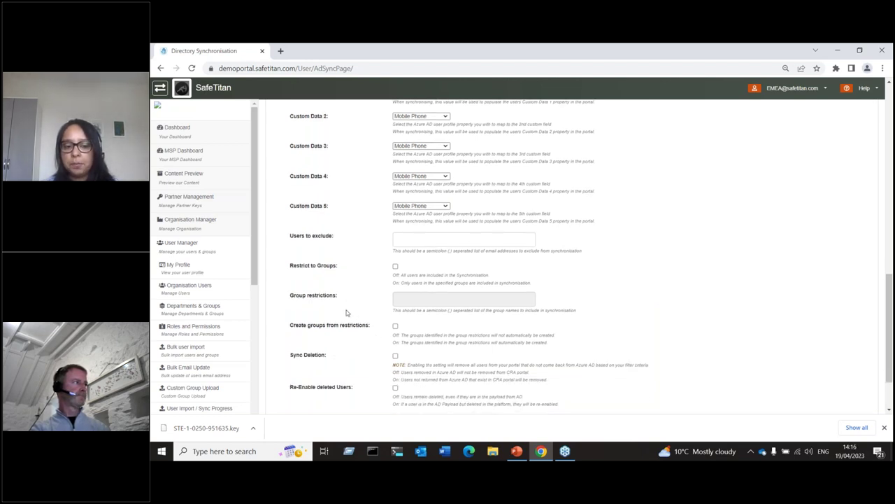
{"action": "left_click", "coordinate": [396, 266]}
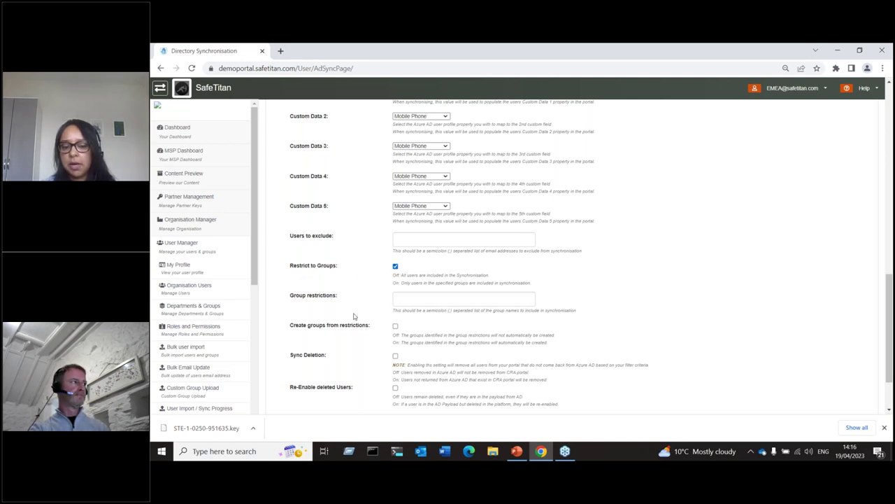
{"action": "scroll", "coordinate": [362, 283], "scroll_direction": "down", "scroll_amount": 1}
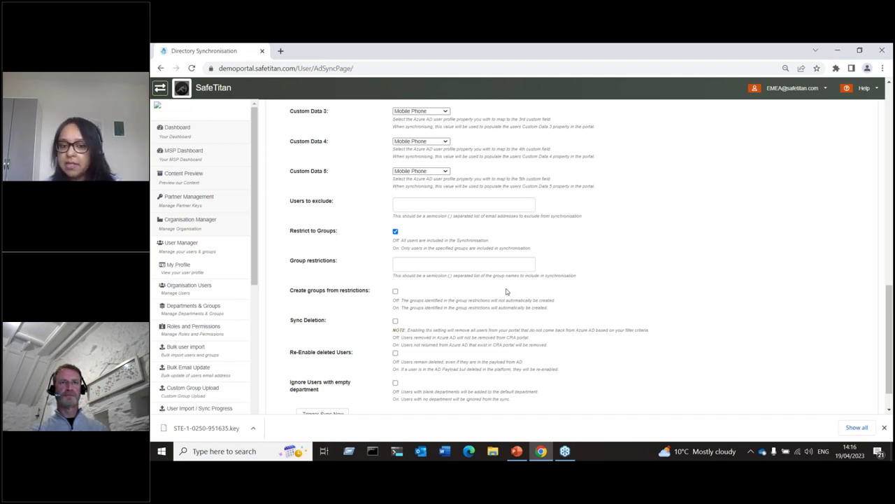
{"action": "left_click", "coordinate": [452, 266]}
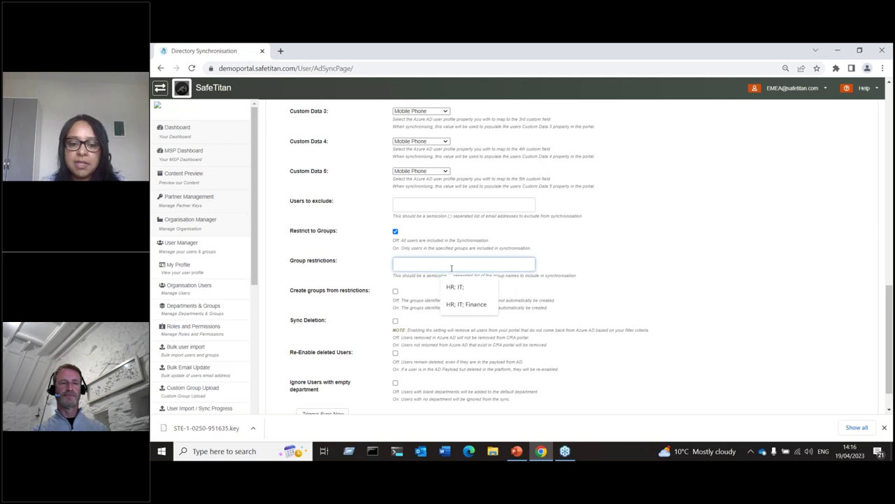
{"action": "type", "text": "HR"}
{"action": "left_click", "coordinate": [660, 272]}
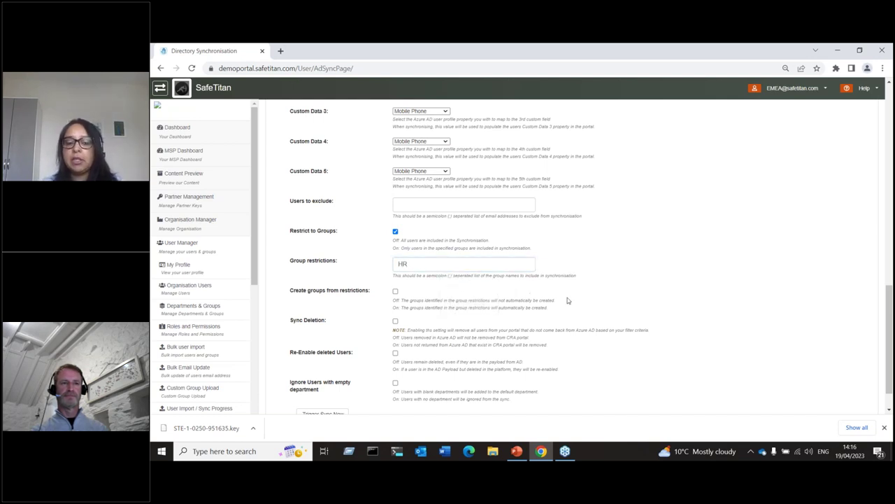
{"action": "left_click", "coordinate": [395, 291]}
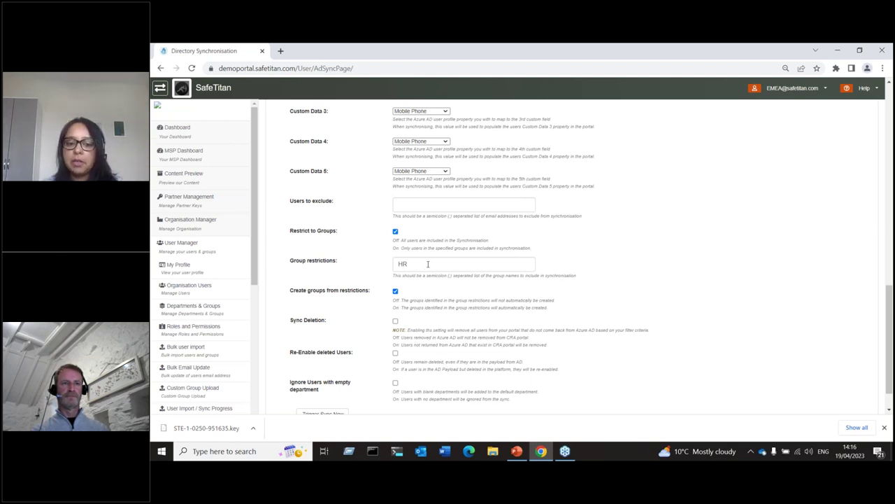
Step: Extend the group restrictions to the semicolon-separated list HR;Sales;IT
{"action": "left_click", "coordinate": [429, 264]}
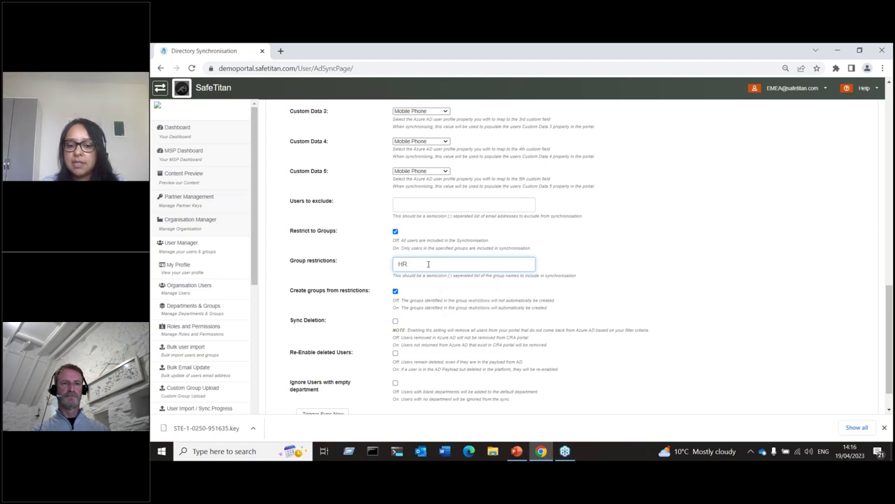
{"action": "type", "text": ";"}
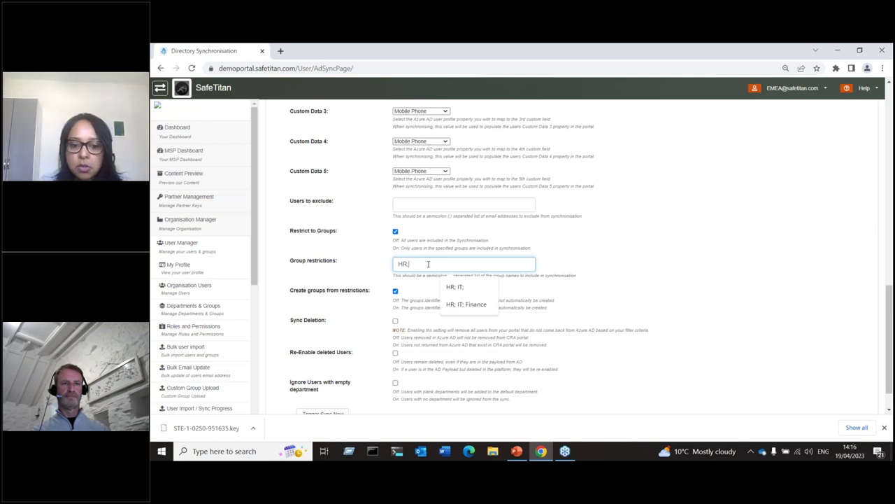
{"action": "type", "text": "Sales"}
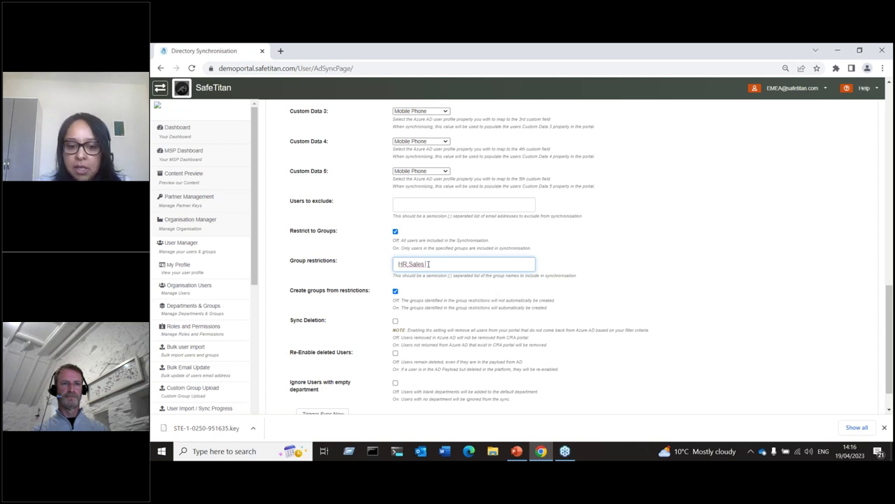
{"action": "type", "text": ";IT"}
{"action": "scroll", "coordinate": [556, 322], "scroll_direction": "down", "scroll_amount": 1}
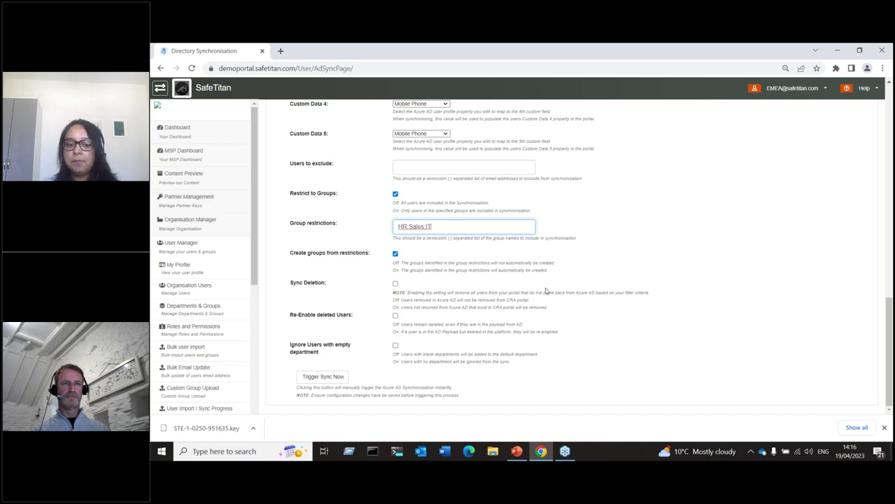
Step: Switch to the PowerPoint slide show on importing users and basic default settings
{"action": "scroll", "coordinate": [648, 312], "scroll_direction": "up", "scroll_amount": 1}
{"action": "scroll", "coordinate": [649, 313], "scroll_direction": "up", "scroll_amount": 2}
{"action": "key", "text": "alt+Tab"}
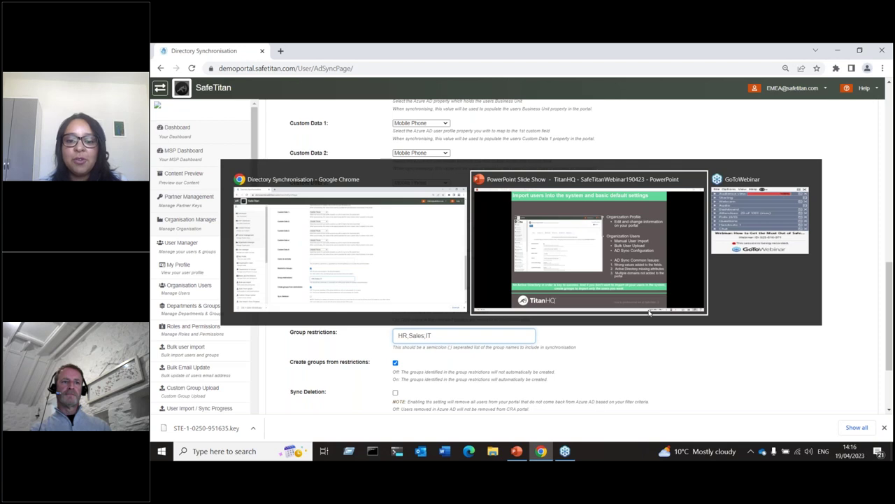
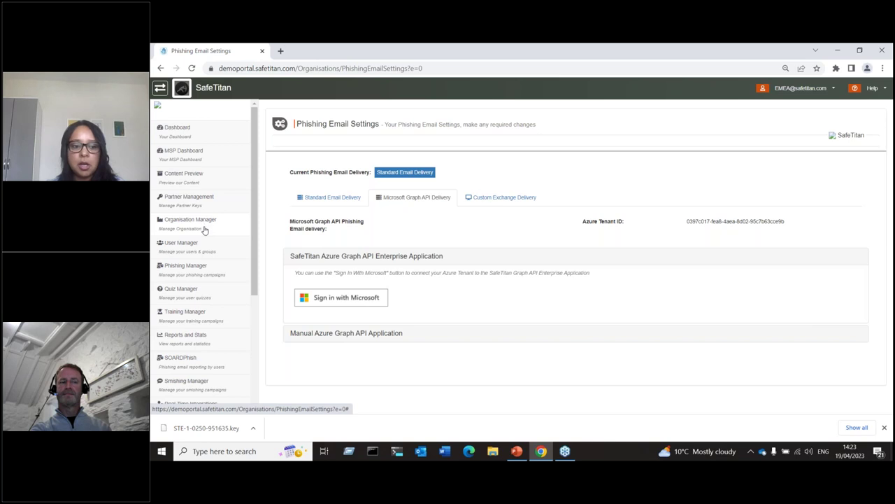
Step: View the Organisation Profile page, followed by the Organisation Users list
{"action": "left_click", "coordinate": [205, 230]}
{"action": "left_click", "coordinate": [208, 245]}
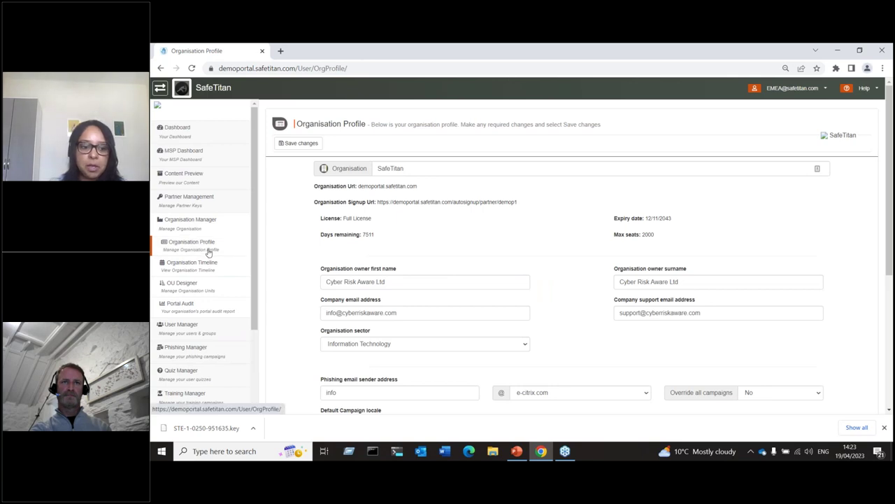
{"action": "left_click", "coordinate": [187, 324]}
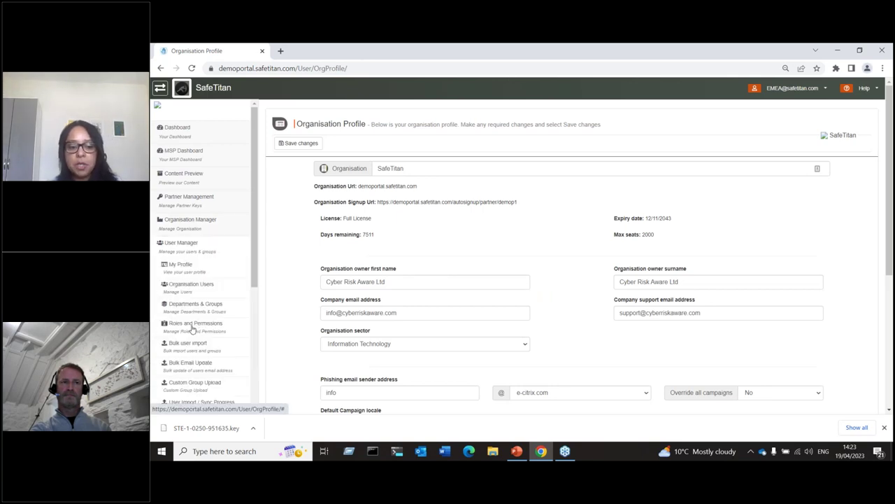
{"action": "left_click", "coordinate": [204, 295]}
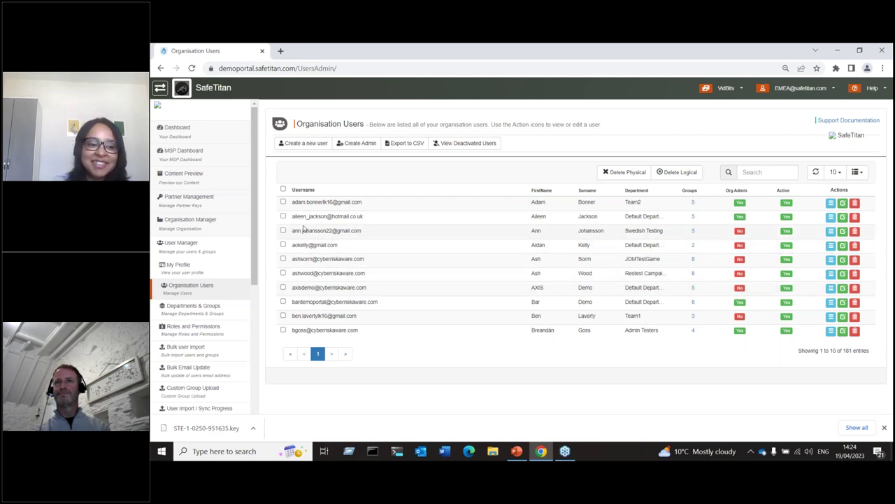
Step: View the Content Preview page and return to the Organisation Profile
{"action": "left_click", "coordinate": [194, 179]}
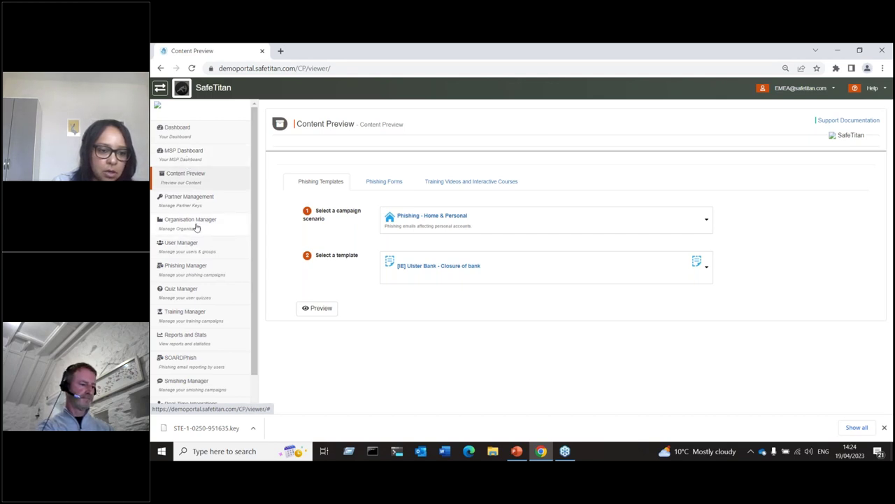
{"action": "left_click", "coordinate": [191, 177]}
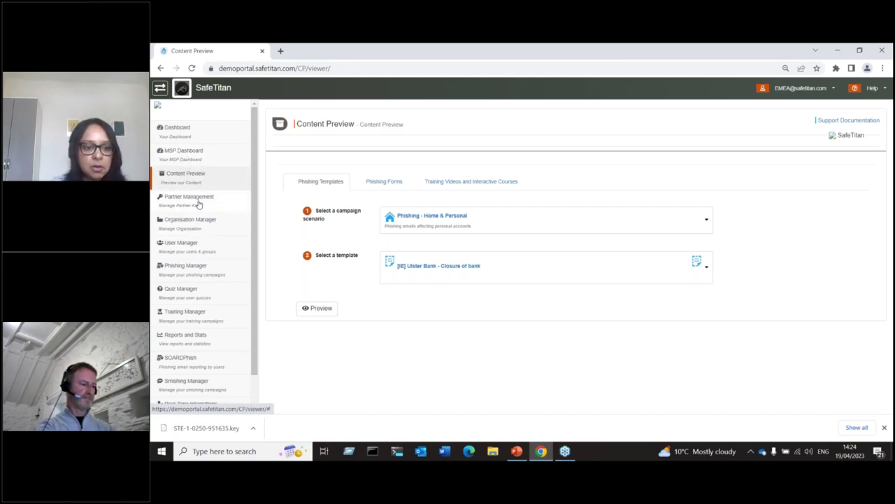
{"action": "left_click", "coordinate": [200, 224]}
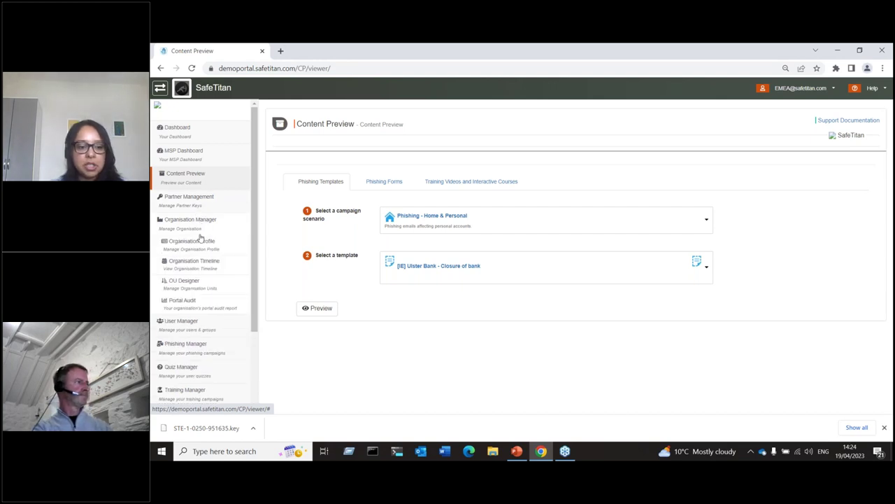
{"action": "left_click", "coordinate": [200, 251]}
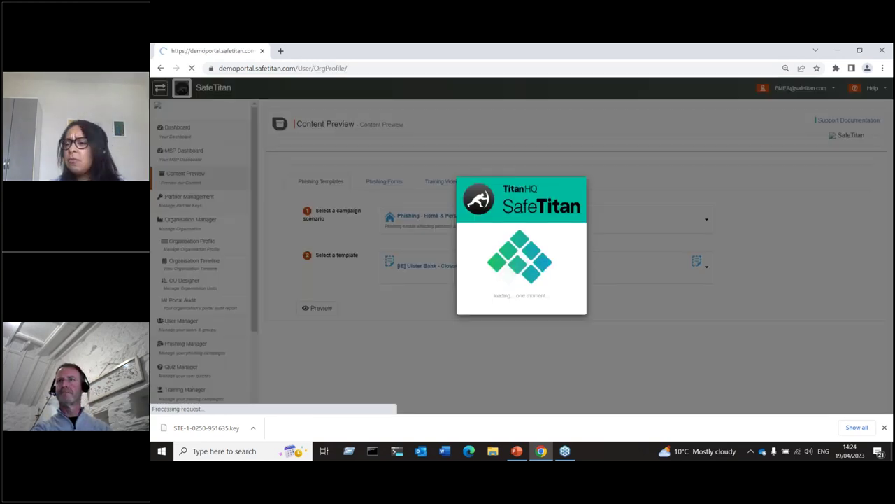
Step: Set the organisation's default user country to Puerto Rico
{"action": "scroll", "coordinate": [492, 315], "scroll_direction": "down", "scroll_amount": 2}
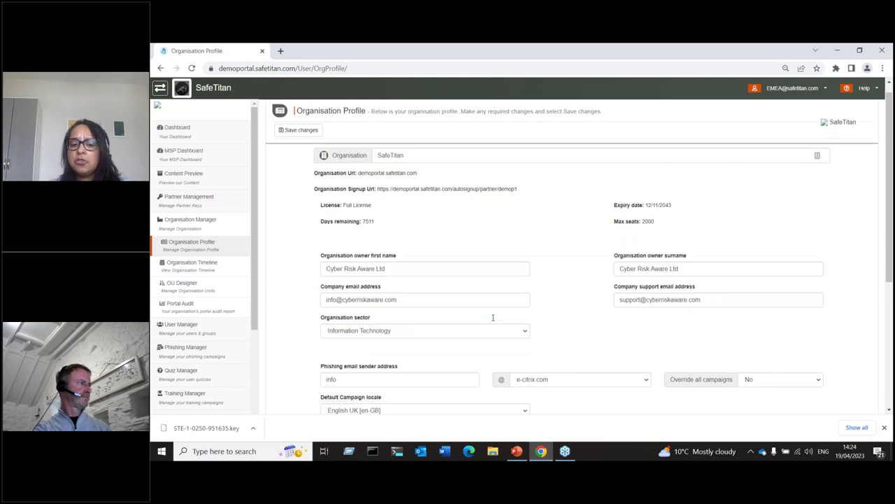
{"action": "scroll", "coordinate": [458, 325], "scroll_direction": "down", "scroll_amount": 2}
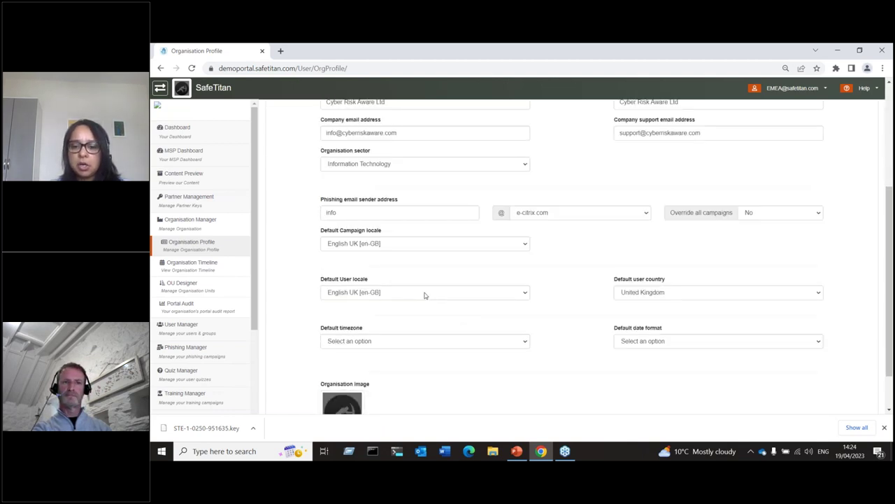
{"action": "left_click", "coordinate": [651, 297]}
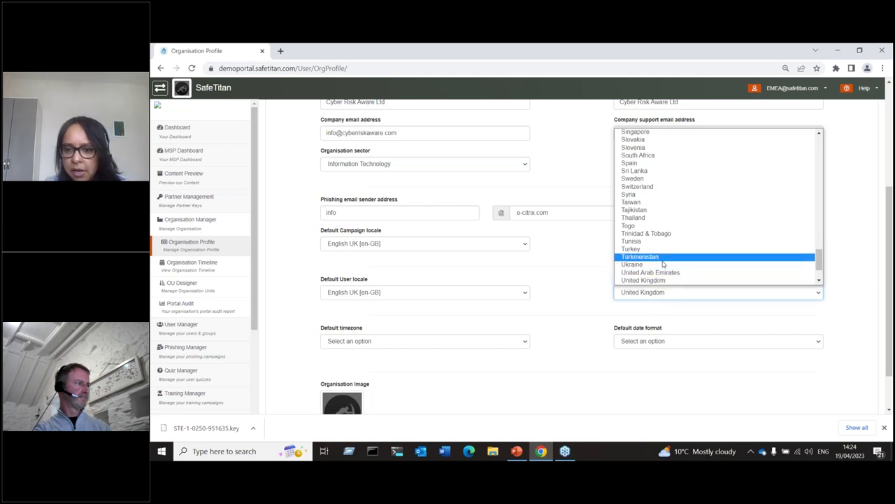
{"action": "scroll", "coordinate": [663, 263], "scroll_direction": "up", "scroll_amount": 2}
{"action": "scroll", "coordinate": [664, 263], "scroll_direction": "up", "scroll_amount": 1}
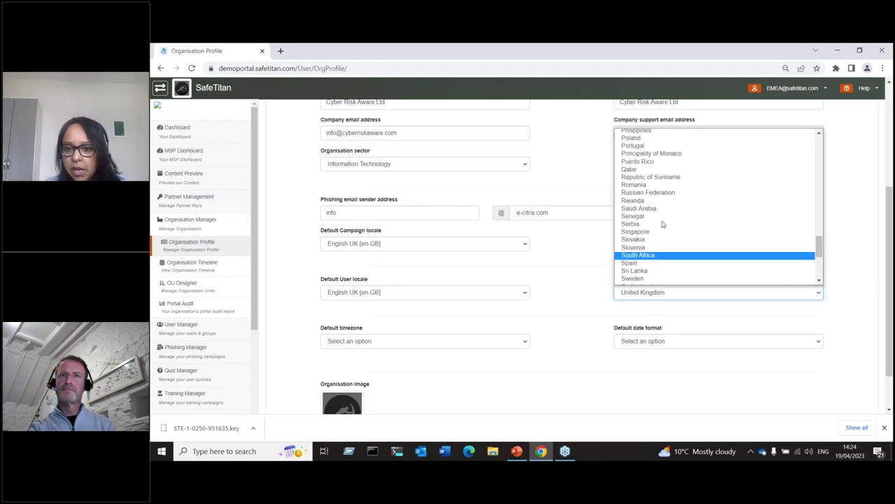
{"action": "left_click", "coordinate": [637, 162]}
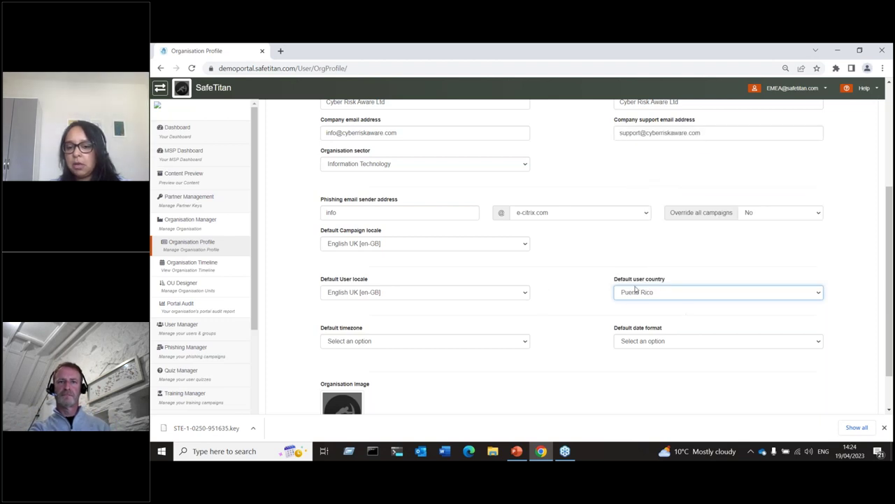
Step: Look through the default user locale options and the list of default timezones in the Organisation Profile
{"action": "left_click", "coordinate": [420, 291]}
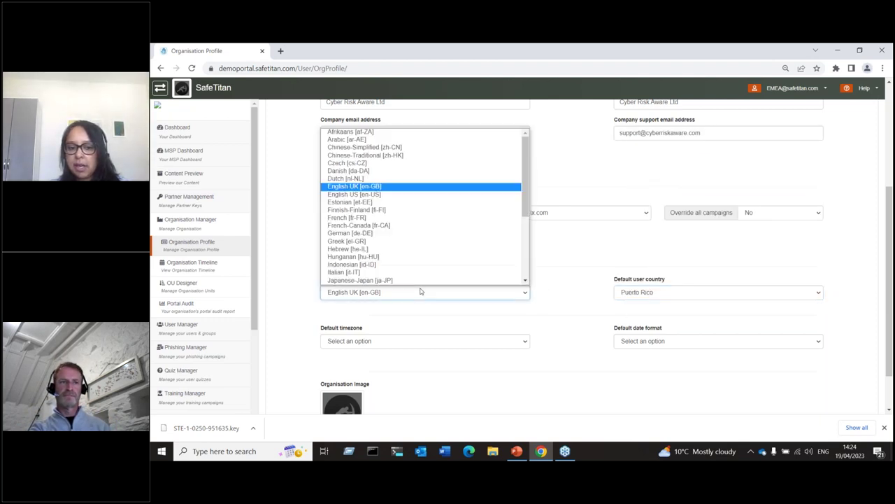
{"action": "left_click", "coordinate": [568, 324]}
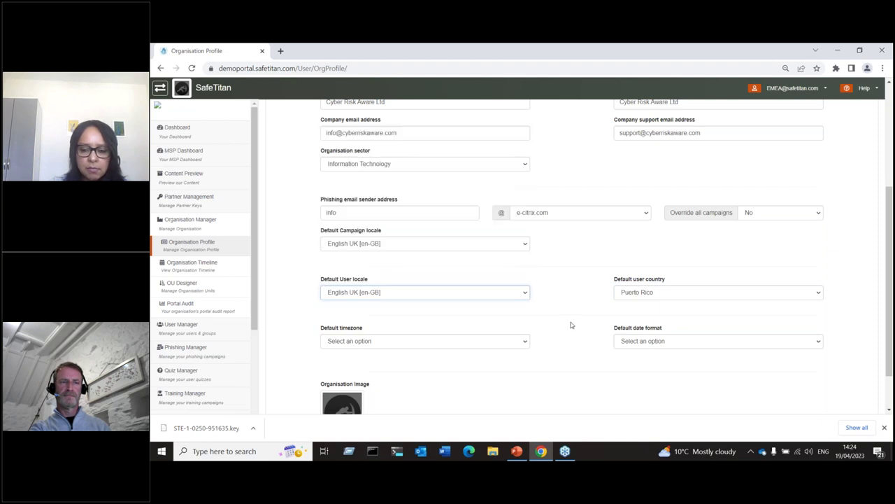
{"action": "left_click", "coordinate": [469, 339]}
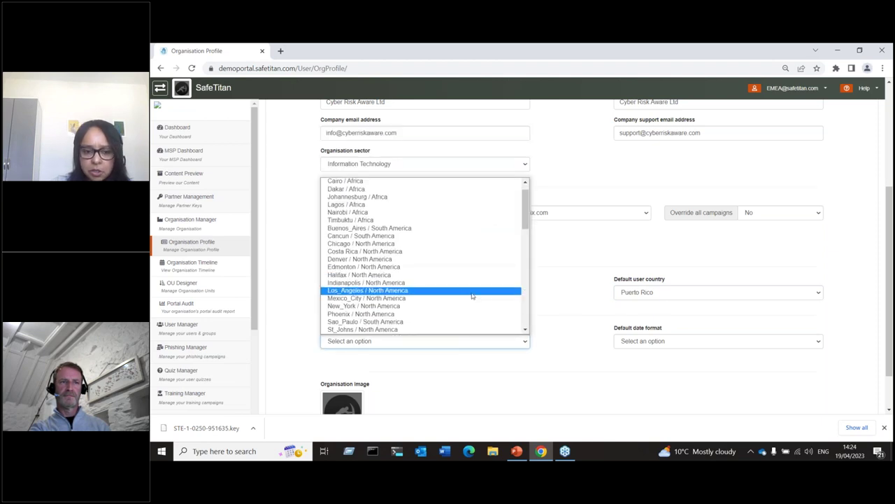
{"action": "scroll", "coordinate": [528, 228], "scroll_direction": "down", "scroll_amount": 2}
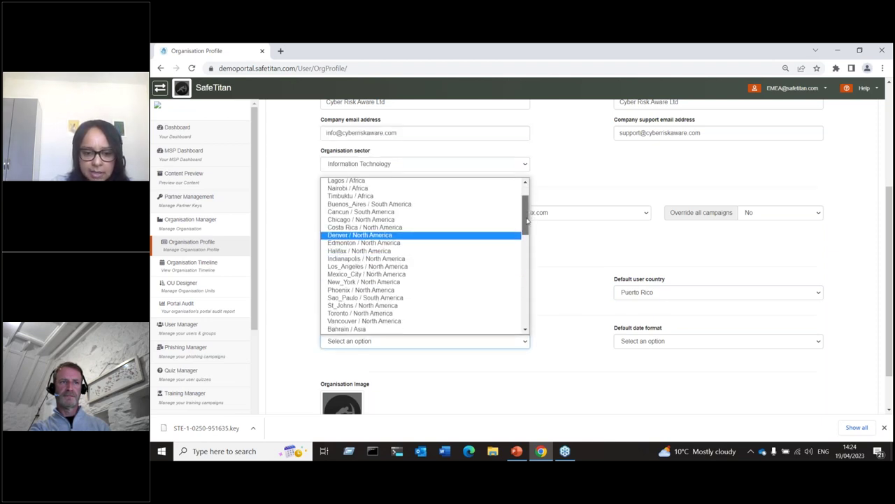
{"action": "left_click_drag", "start_coordinate": [528, 228], "coordinate": [528, 235]}
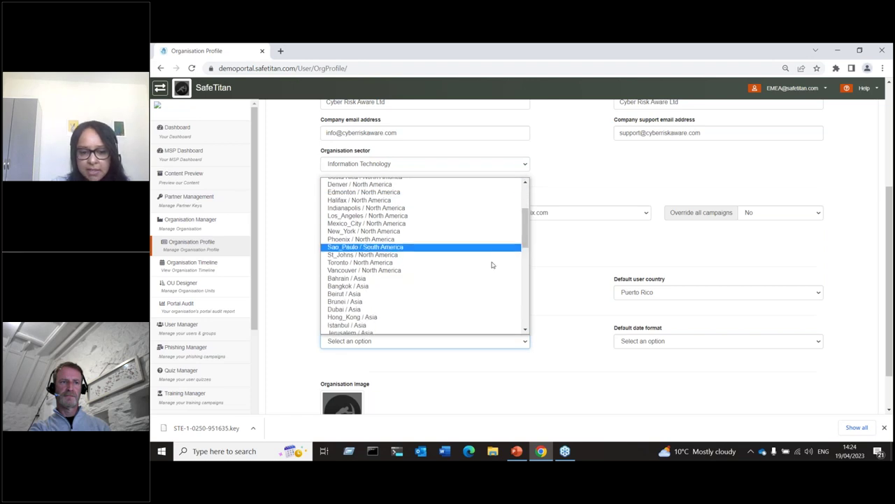
{"action": "scroll", "coordinate": [491, 265], "scroll_direction": "down", "scroll_amount": 1}
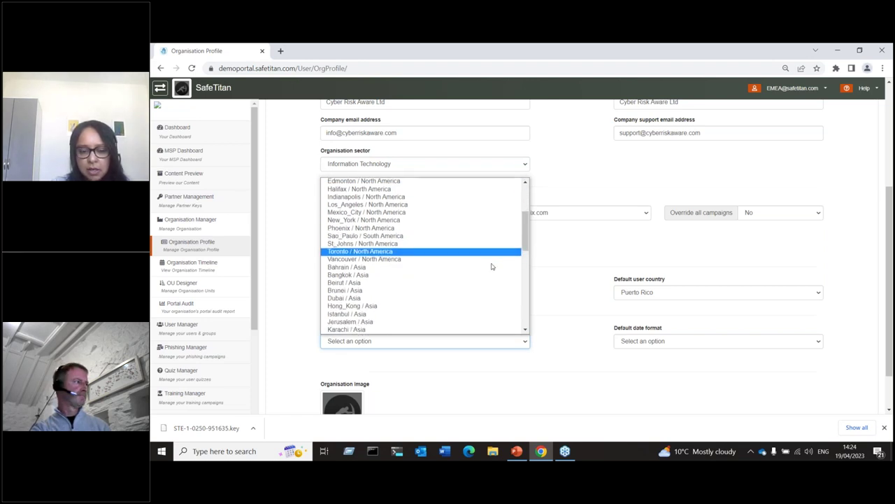
{"action": "scroll", "coordinate": [492, 266], "scroll_direction": "down", "scroll_amount": 1}
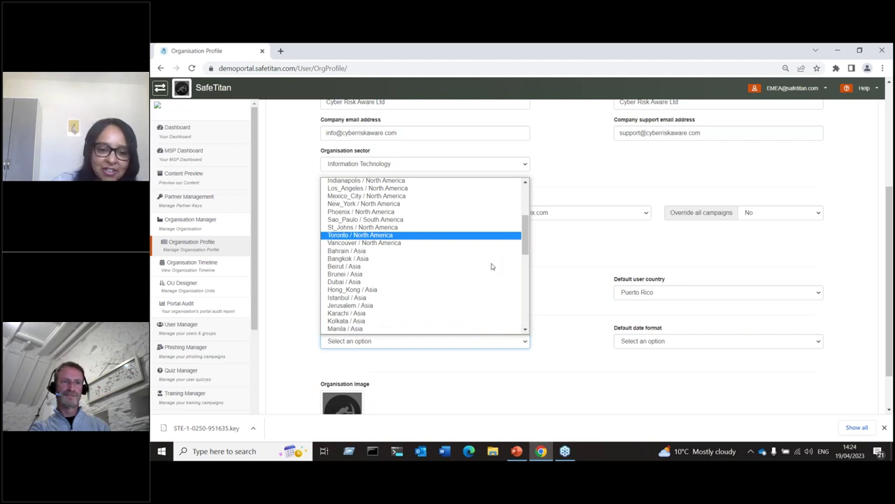
{"action": "scroll", "coordinate": [491, 266], "scroll_direction": "down", "scroll_amount": 1}
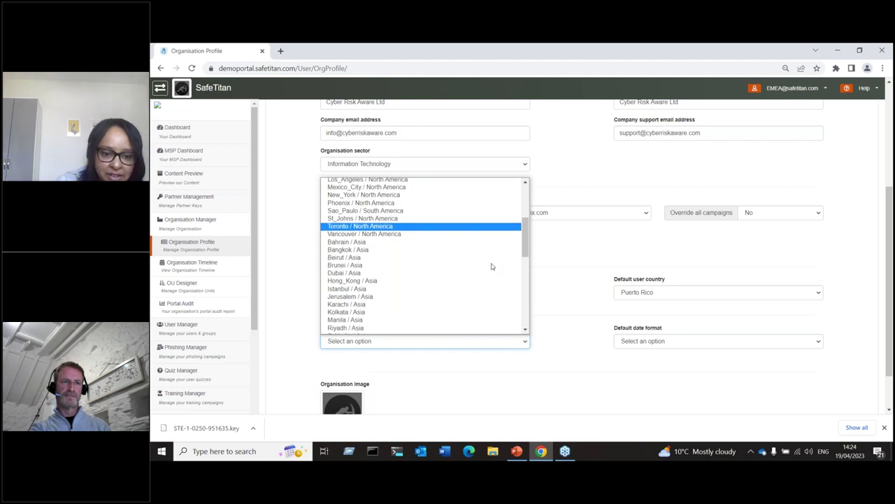
{"action": "scroll", "coordinate": [492, 266], "scroll_direction": "down", "scroll_amount": 6}
{"action": "scroll", "coordinate": [492, 266], "scroll_direction": "down", "scroll_amount": 4}
{"action": "scroll", "coordinate": [492, 265], "scroll_direction": "down", "scroll_amount": 4}
{"action": "scroll", "coordinate": [492, 266], "scroll_direction": "up", "scroll_amount": 10}
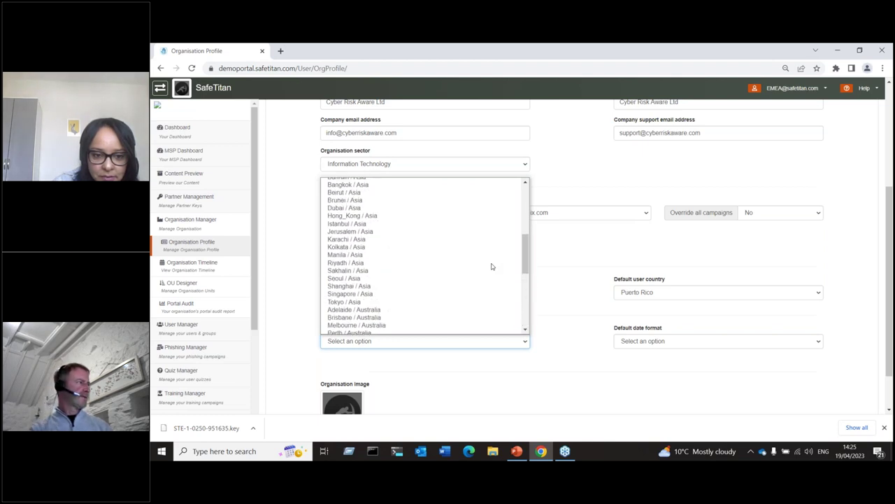
{"action": "scroll", "coordinate": [492, 265], "scroll_direction": "up", "scroll_amount": 3}
{"action": "scroll", "coordinate": [492, 266], "scroll_direction": "up", "scroll_amount": 2}
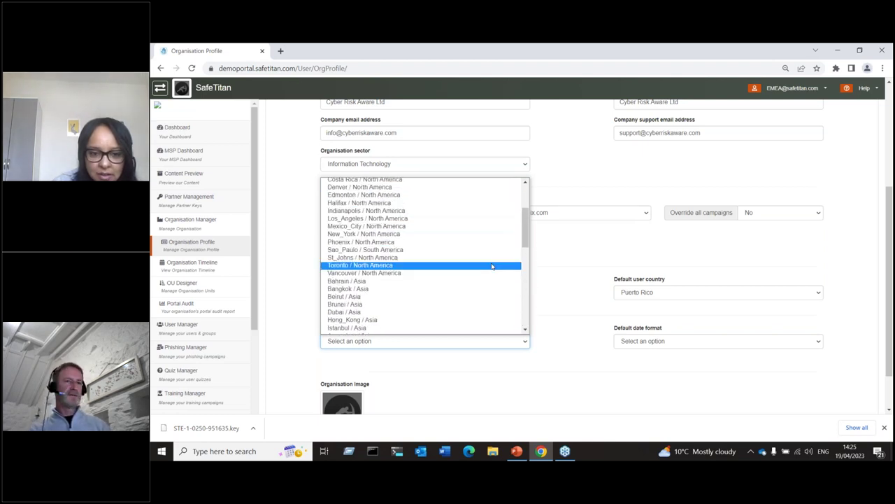
{"action": "scroll", "coordinate": [491, 266], "scroll_direction": "up", "scroll_amount": 2}
{"action": "scroll", "coordinate": [492, 266], "scroll_direction": "down", "scroll_amount": 10}
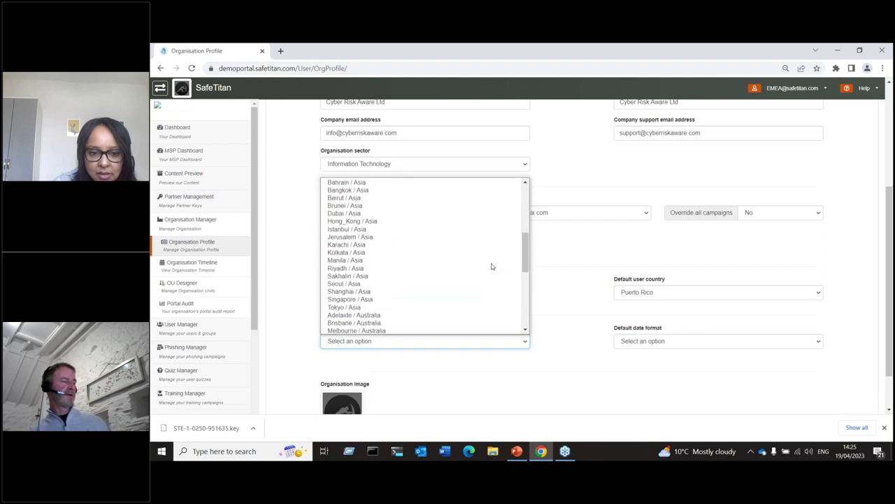
{"action": "scroll", "coordinate": [492, 266], "scroll_direction": "down", "scroll_amount": 5}
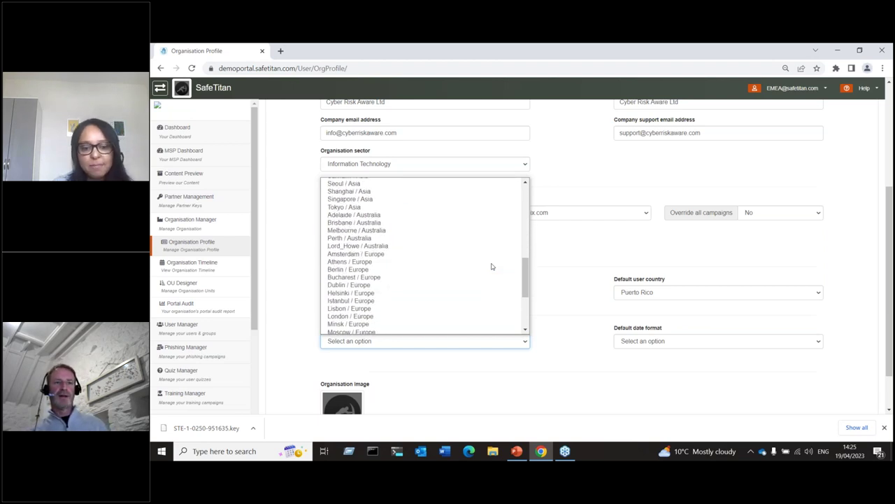
{"action": "scroll", "coordinate": [492, 265], "scroll_direction": "up", "scroll_amount": 12}
{"action": "scroll", "coordinate": [491, 266], "scroll_direction": "up", "scroll_amount": 2}
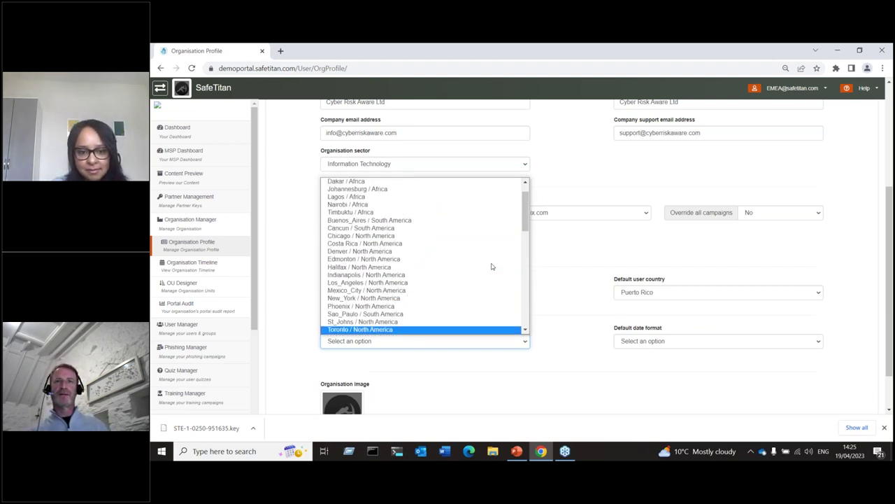
{"action": "scroll", "coordinate": [492, 266], "scroll_direction": "up", "scroll_amount": 1}
{"action": "scroll", "coordinate": [492, 266], "scroll_direction": "down", "scroll_amount": 1}
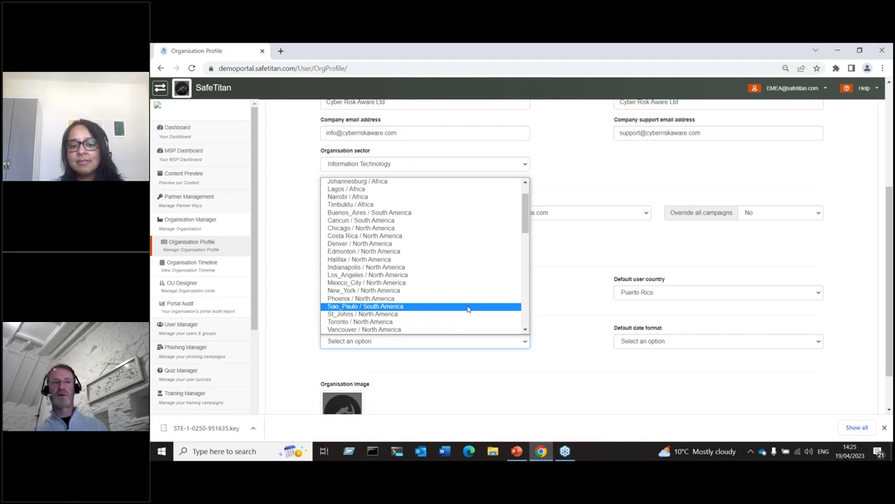
{"action": "scroll", "coordinate": [468, 309], "scroll_direction": "down", "scroll_amount": 2}
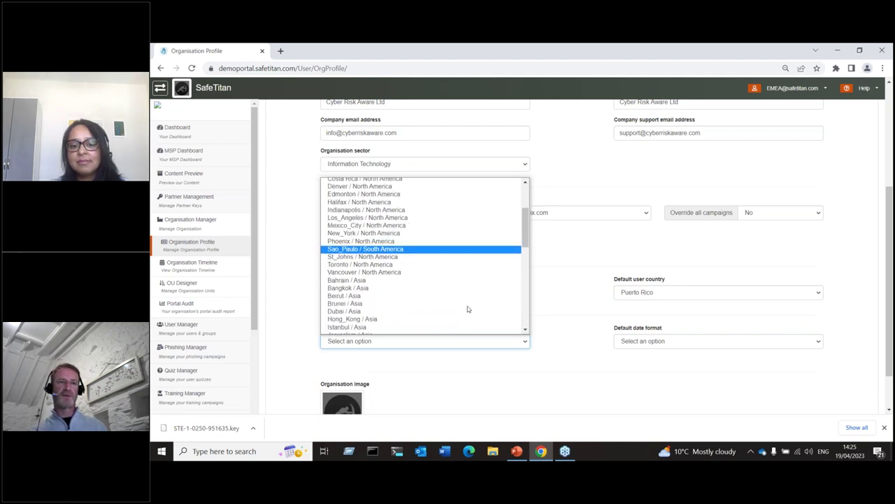
{"action": "left_click", "coordinate": [597, 328]}
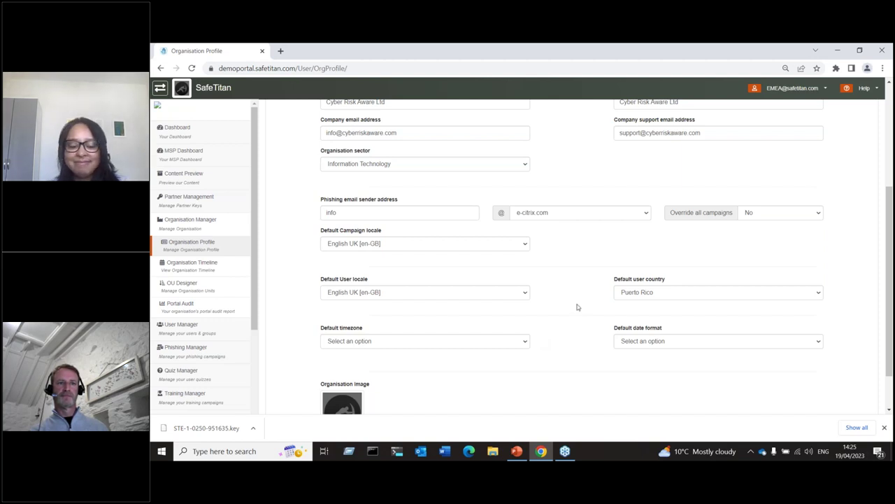
Step: View the PowerPoint slide on enabling Single Sign-On, and choose OpenIdConnect as the authentication type in the portal's Authentication Settings
{"action": "key", "text": "alt+Tab"}
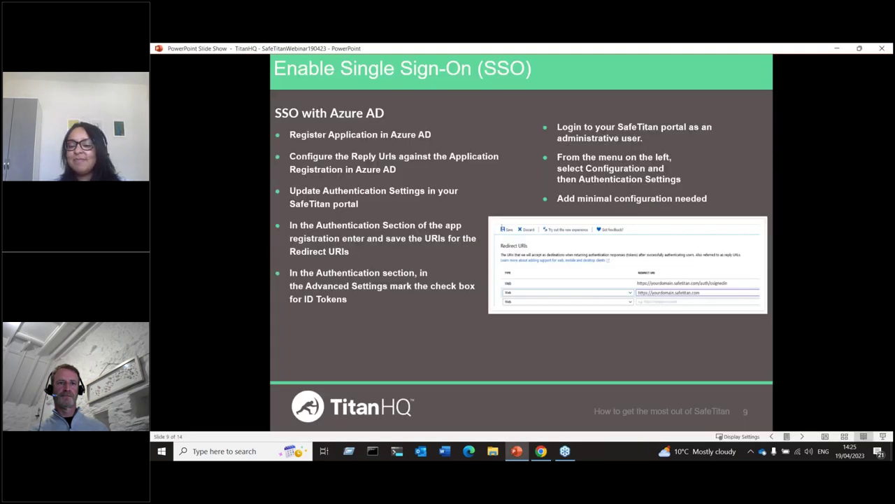
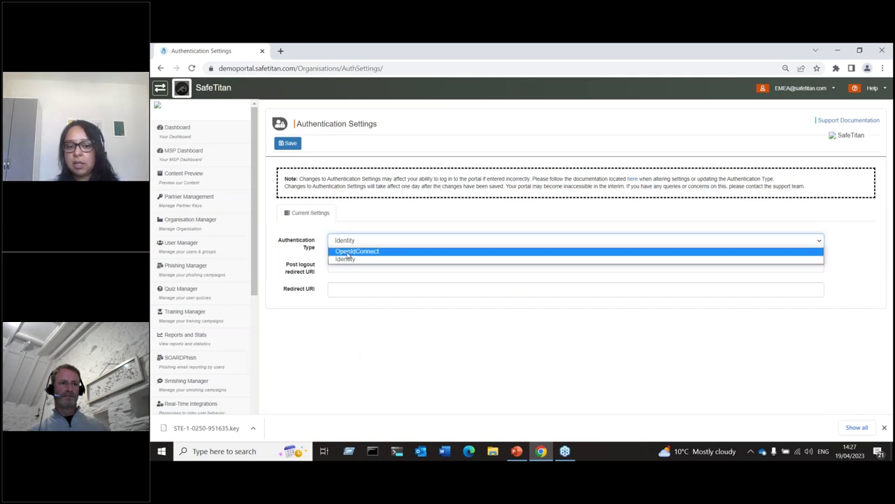
{"action": "left_click", "coordinate": [343, 251]}
{"action": "scroll", "coordinate": [457, 338], "scroll_direction": "down", "scroll_amount": 1}
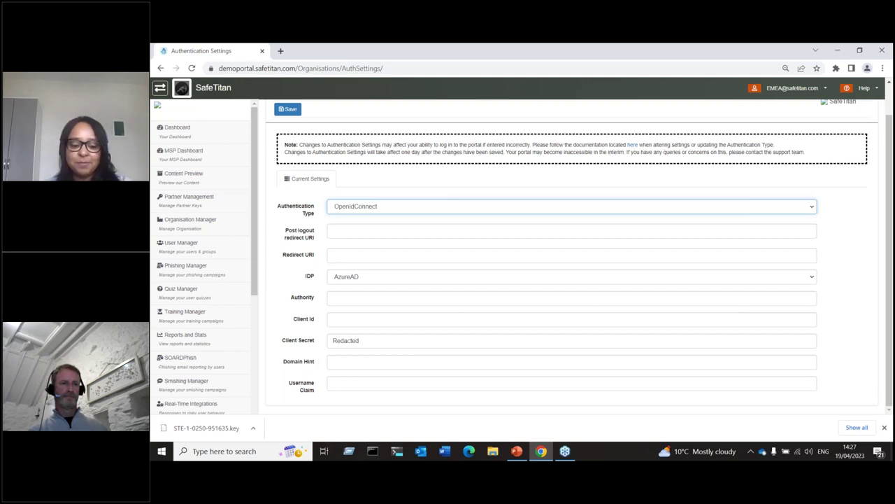
Step: Advance the PowerPoint slide show to sending campaigns from your own address, and open the portal's Training Settings in Chrome
{"action": "key", "text": "alt+Tab"}
{"action": "key", "text": "Right"}
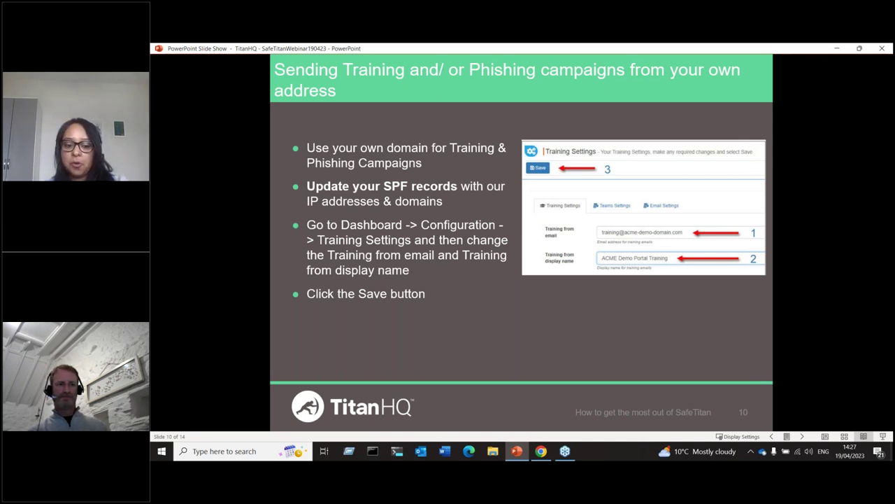
{"action": "key", "text": "alt+Tab"}
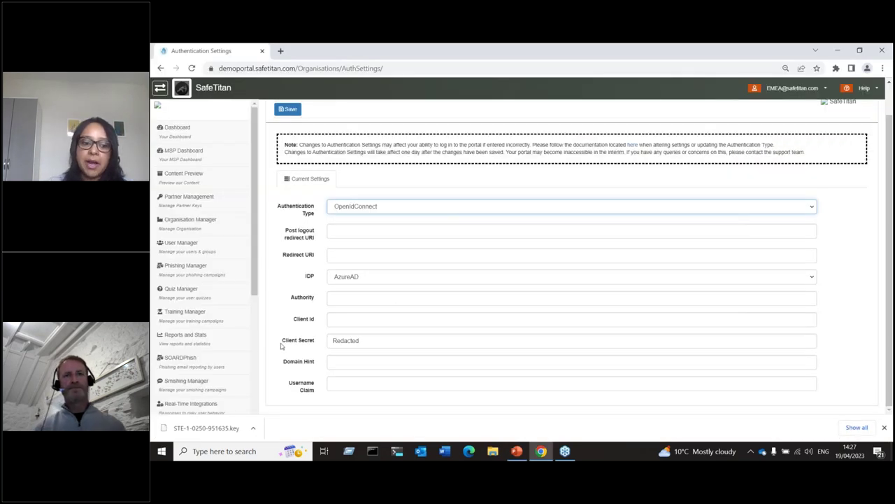
{"action": "scroll", "coordinate": [244, 364], "scroll_direction": "down", "scroll_amount": 1}
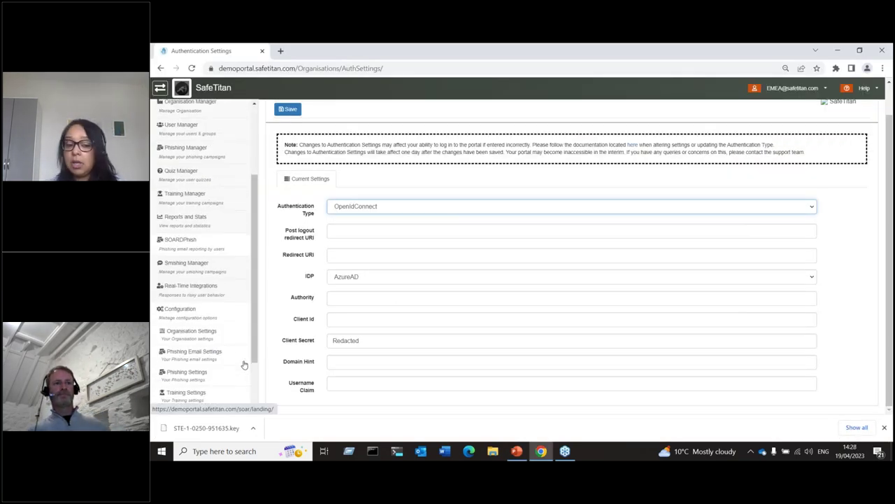
{"action": "scroll", "coordinate": [244, 365], "scroll_direction": "down", "scroll_amount": 3}
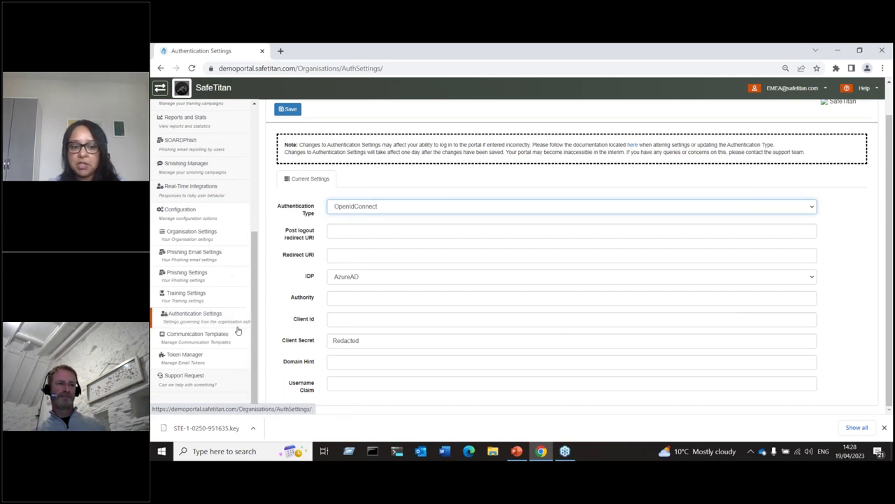
{"action": "left_click", "coordinate": [183, 297]}
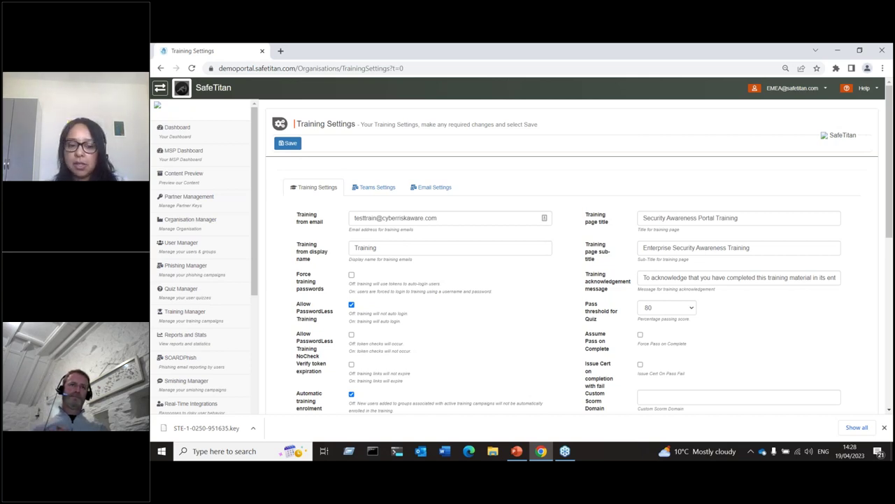
Step: Advance the PowerPoint slide show to MSP Dashboard Features, and open the portal's MSP Dashboard in Chrome
{"action": "key", "text": "alt+Tab"}
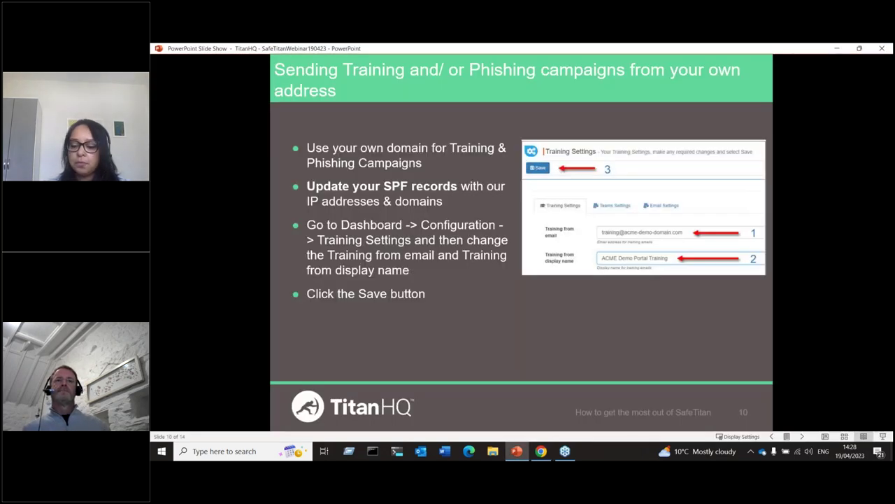
{"action": "key", "text": "Right"}
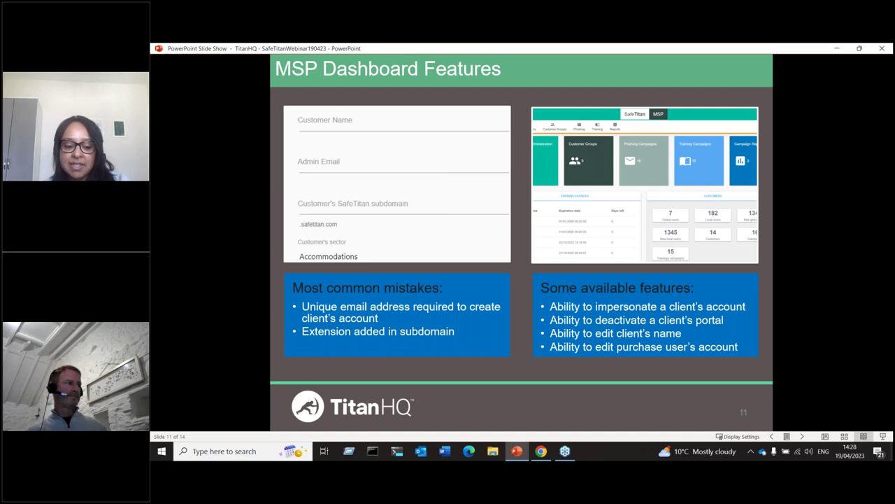
{"action": "key", "text": "alt+Tab"}
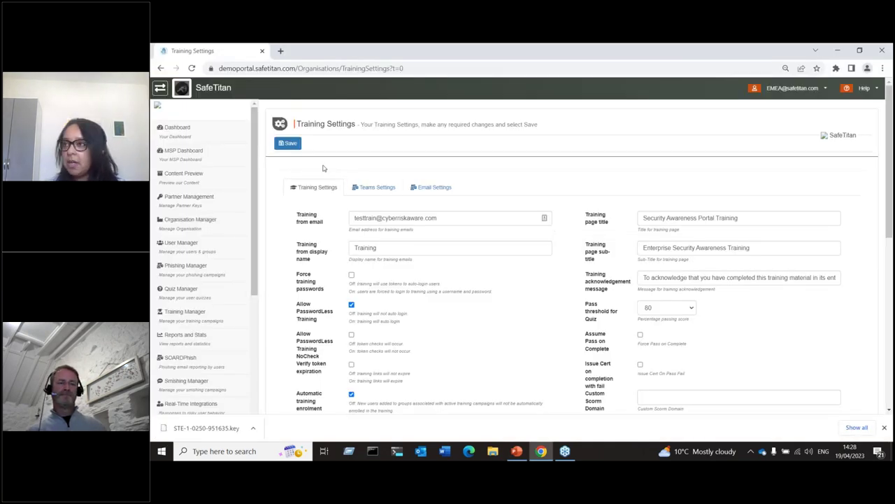
{"action": "left_click", "coordinate": [196, 155]}
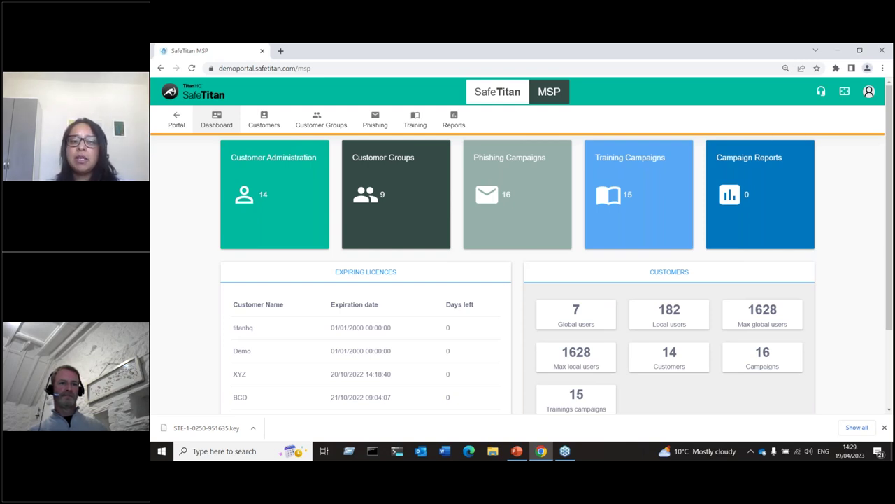
Step: Open the MSP Customers page, start creating a new customer, and fill in the customer's admin email
{"action": "left_click", "coordinate": [279, 125]}
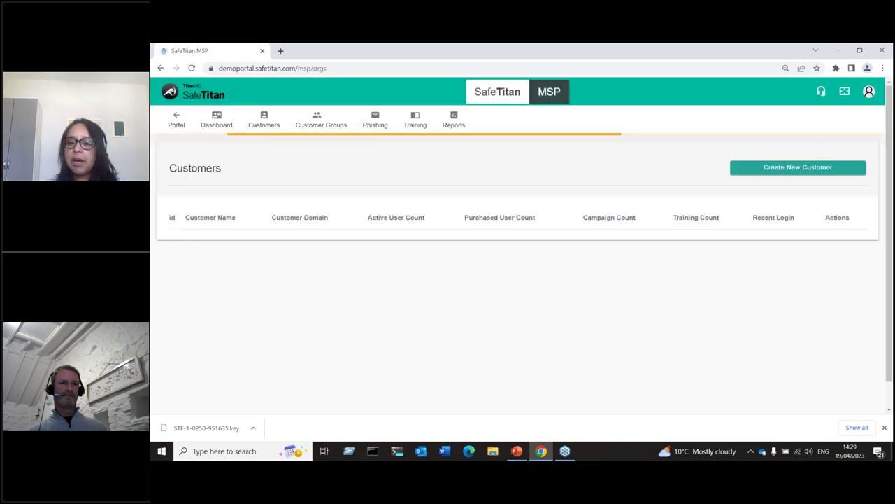
{"action": "left_click", "coordinate": [805, 167]}
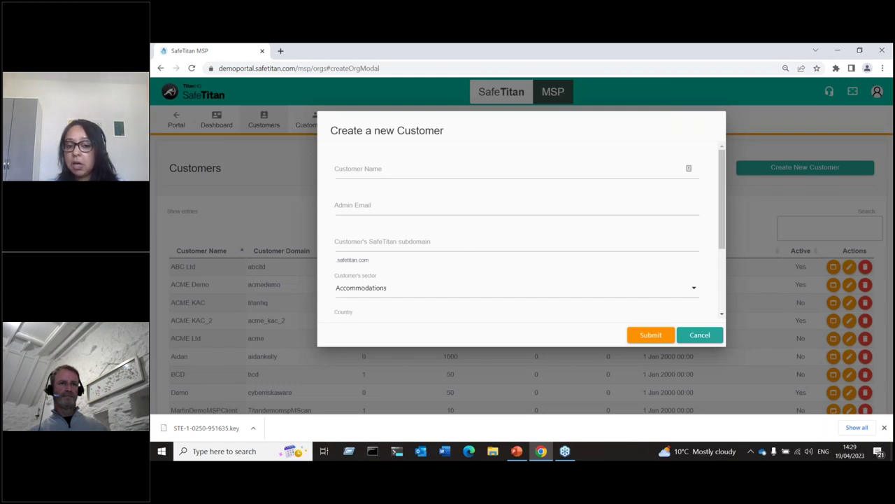
{"action": "left_click", "coordinate": [356, 209]}
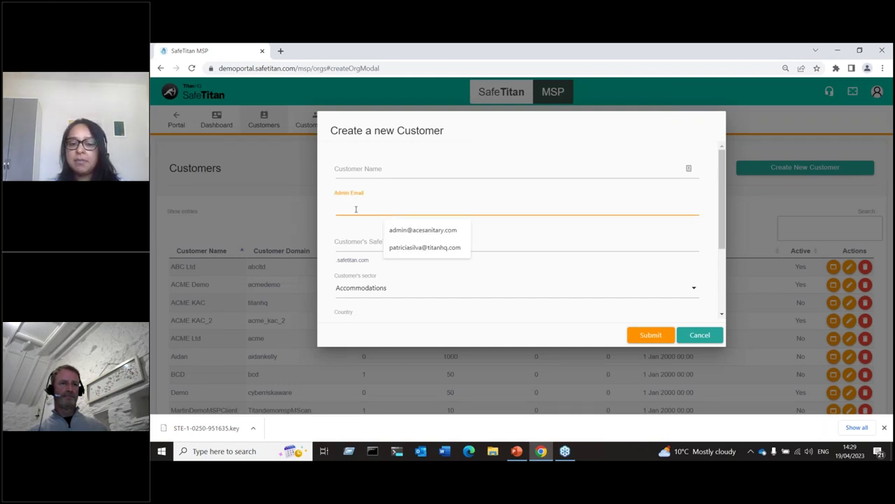
{"action": "left_click", "coordinate": [407, 249]}
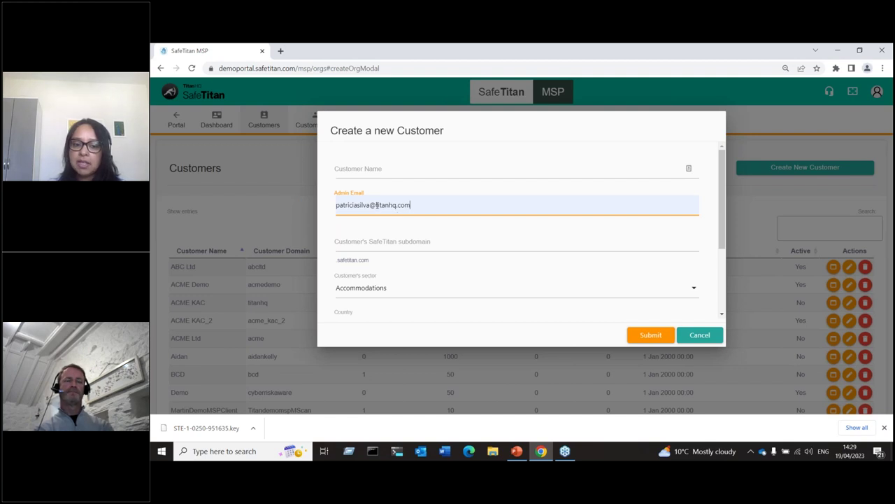
{"action": "left_click_drag", "start_coordinate": [378, 204], "coordinate": [396, 205]}
{"action": "left_click", "coordinate": [387, 206]}
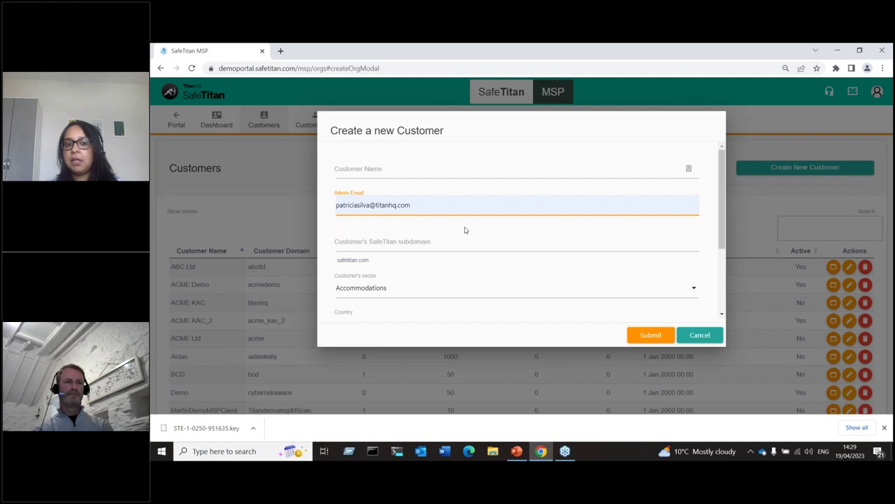
{"action": "left_click", "coordinate": [402, 214]}
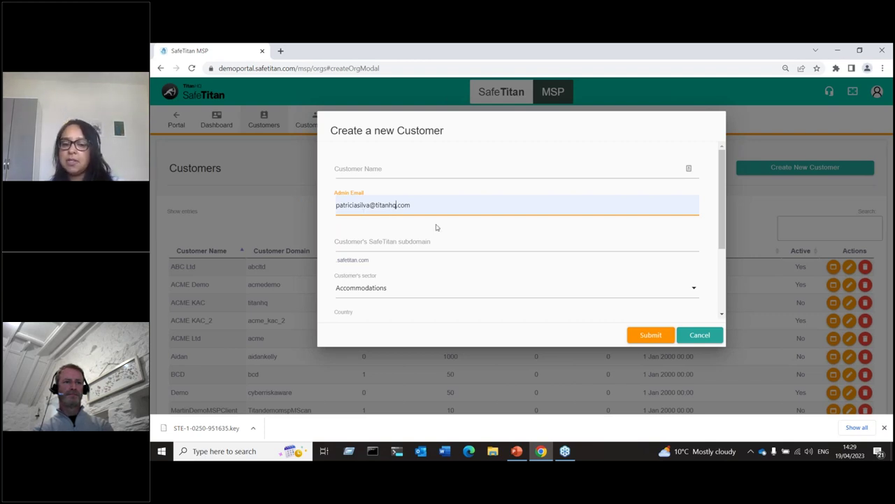
Step: Enter titanhq.com as the customer's SafeTitan subdomain, shorten it to titanhq, and cancel the new customer
{"action": "left_click", "coordinate": [405, 244]}
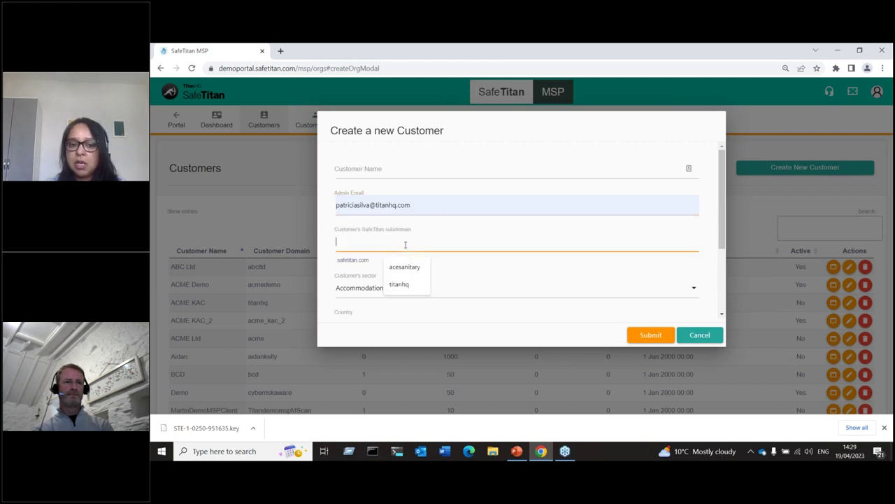
{"action": "type", "text": "t"}
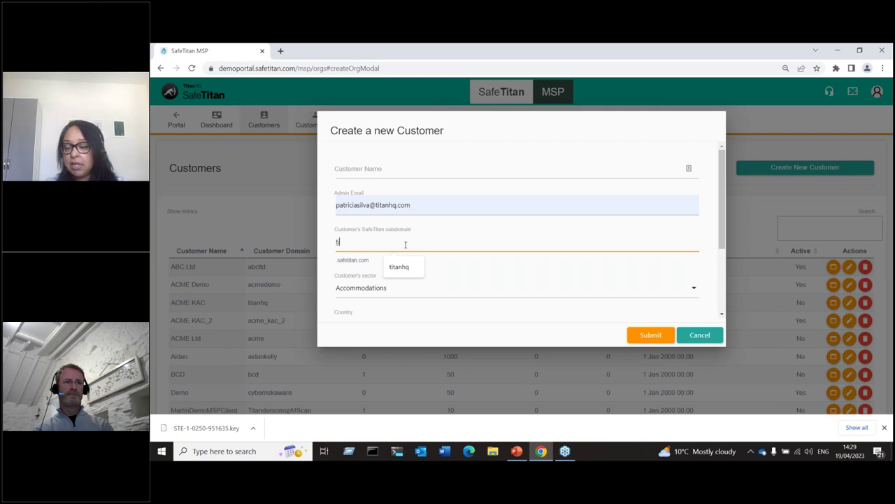
{"action": "type", "text": "itan"}
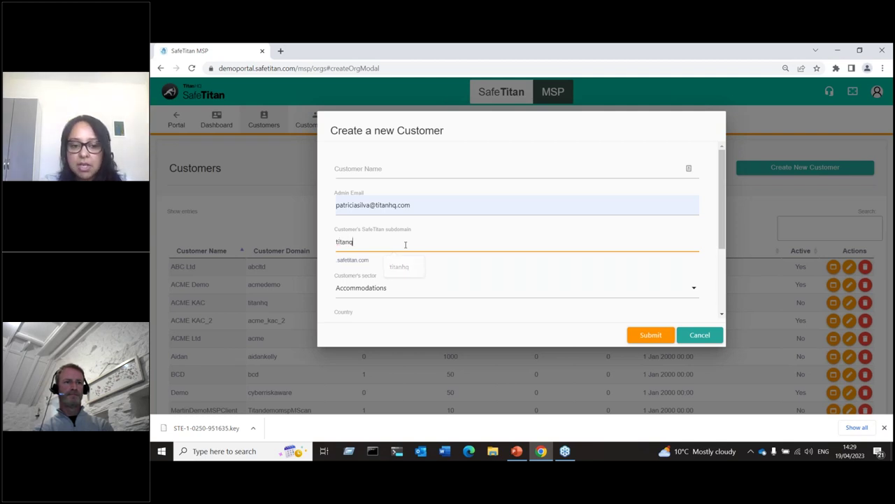
{"action": "type", "text": "hq.com"}
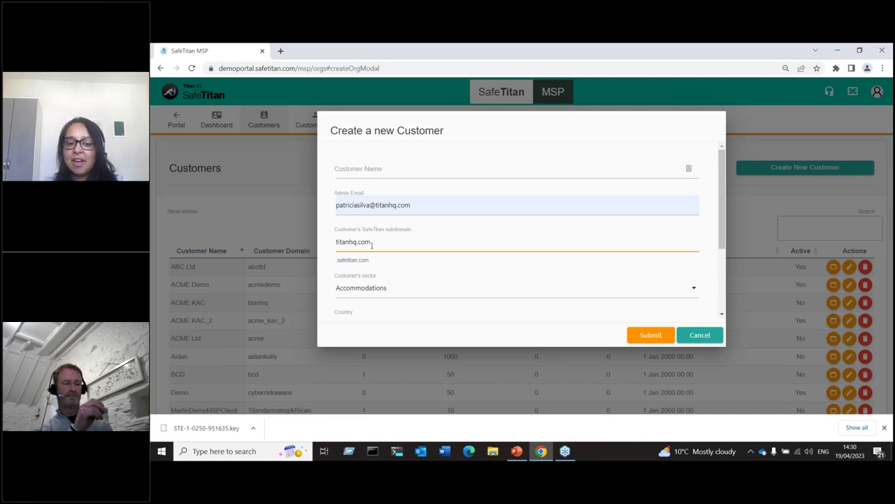
{"action": "key", "text": "shift+End"}
{"action": "key", "text": "BackSpace"}
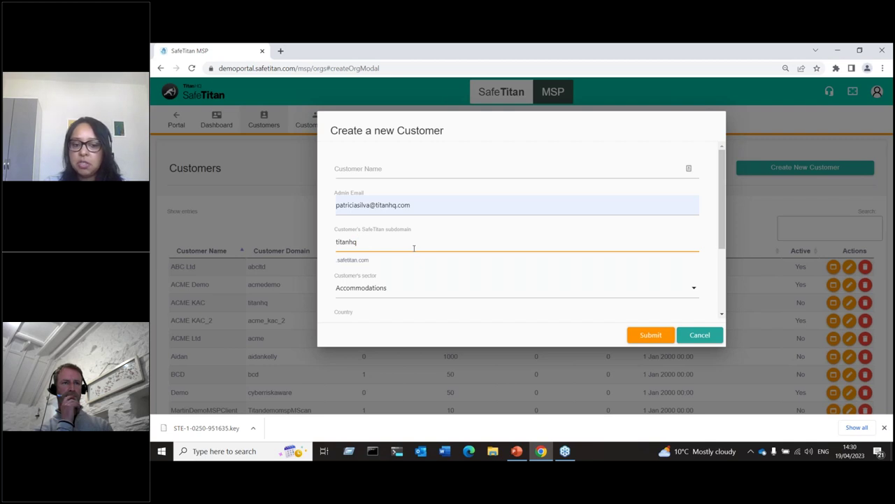
{"action": "left_click", "coordinate": [700, 335]}
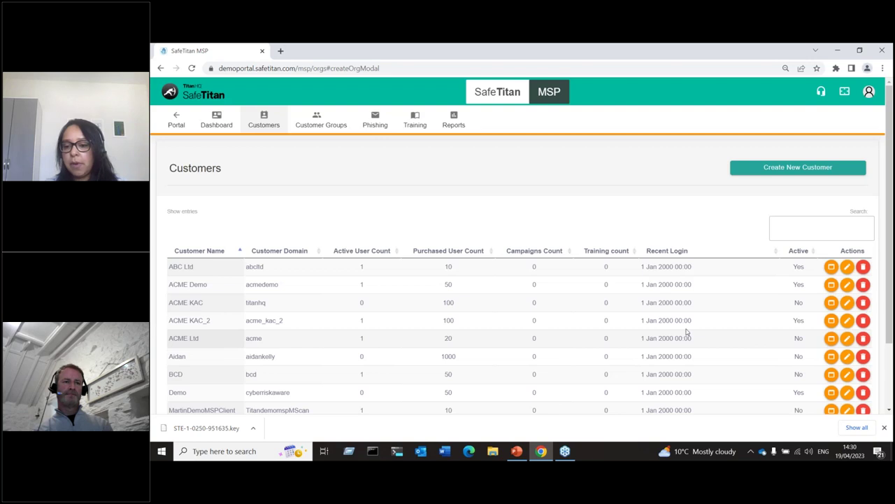
Step: View the portal login link for customer ABC Ltd and the customer deactivation prompt, dismissing both without proceeding
{"action": "left_click", "coordinate": [832, 269]}
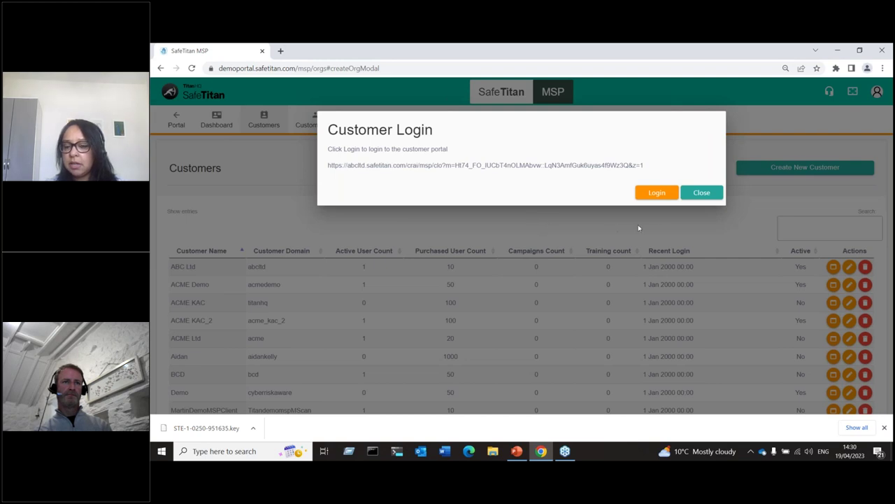
{"action": "left_click", "coordinate": [701, 192]}
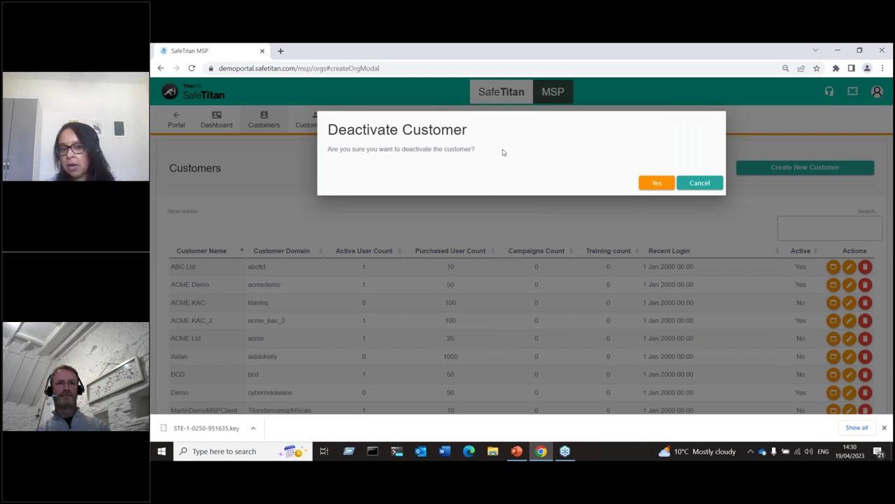
{"action": "left_click", "coordinate": [701, 184]}
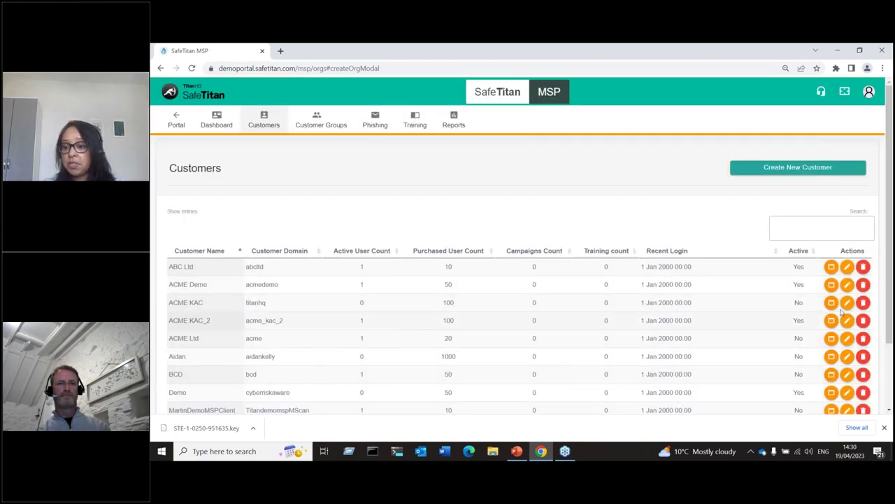
Step: Look over the editable details of customer ABC Ltd, cancel without updating, and switch to the PowerPoint slide on MSP Dashboard Features
{"action": "left_click", "coordinate": [847, 267]}
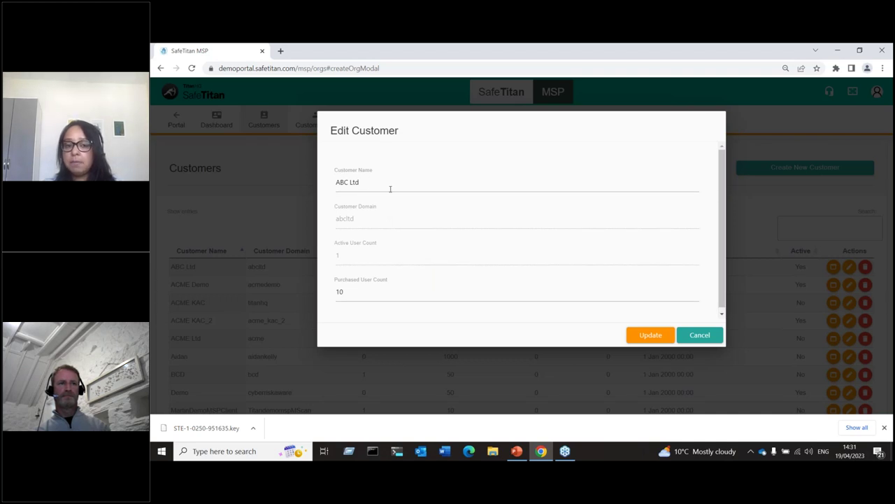
{"action": "scroll", "coordinate": [406, 294], "scroll_direction": "down", "scroll_amount": 1}
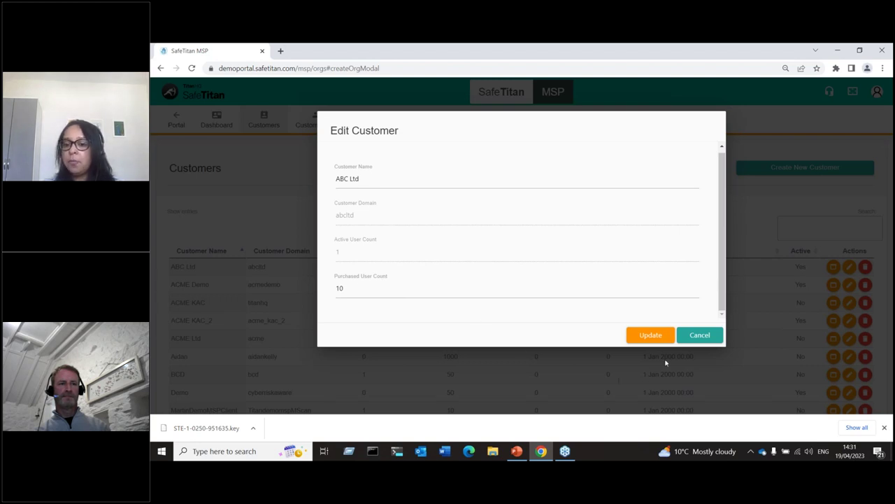
{"action": "left_click", "coordinate": [695, 335]}
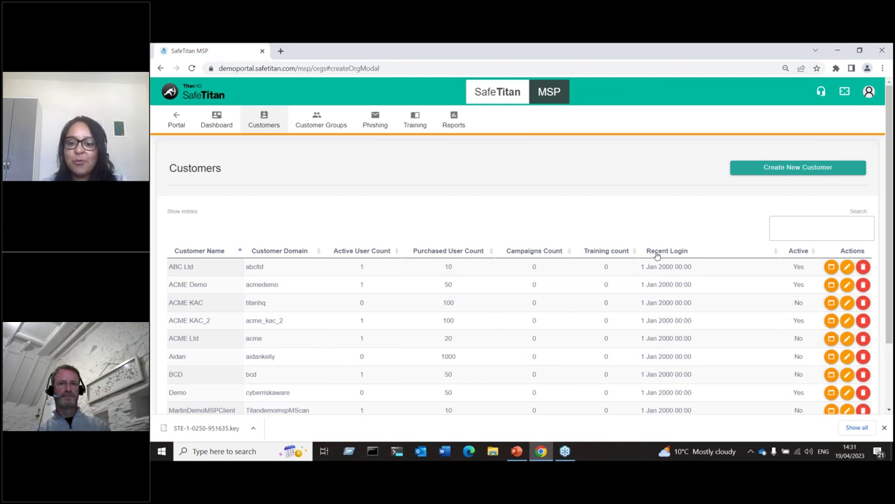
{"action": "key", "text": "alt+Tab"}
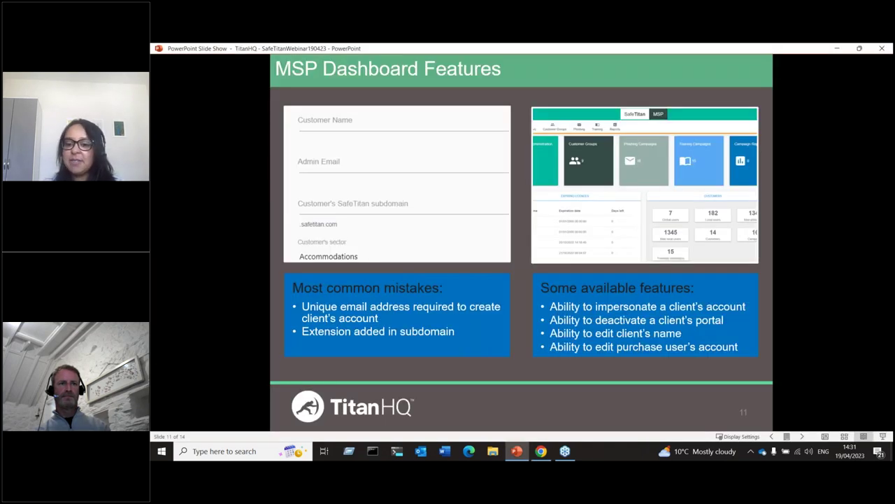
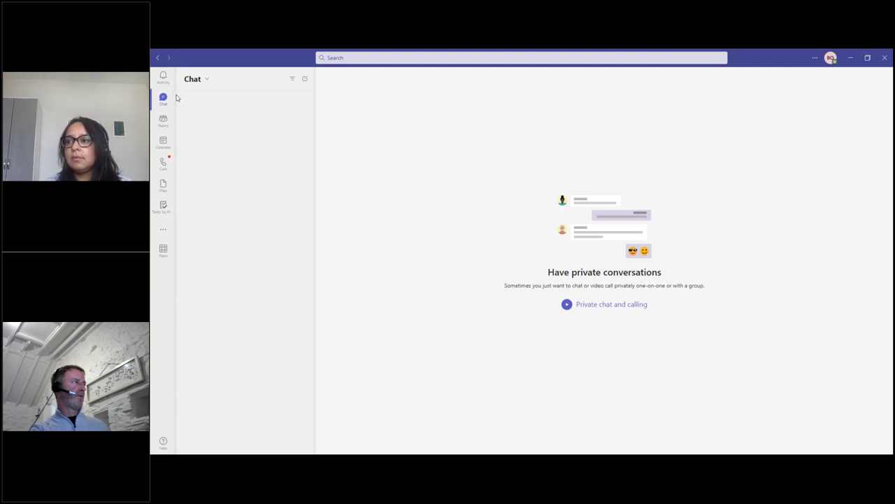
Step: Open the CyberRiskAware Training app in Microsoft Teams and check the completed courses by switching the Complete filter on and off
{"action": "left_click", "coordinate": [162, 234]}
{"action": "left_click", "coordinate": [194, 179]}
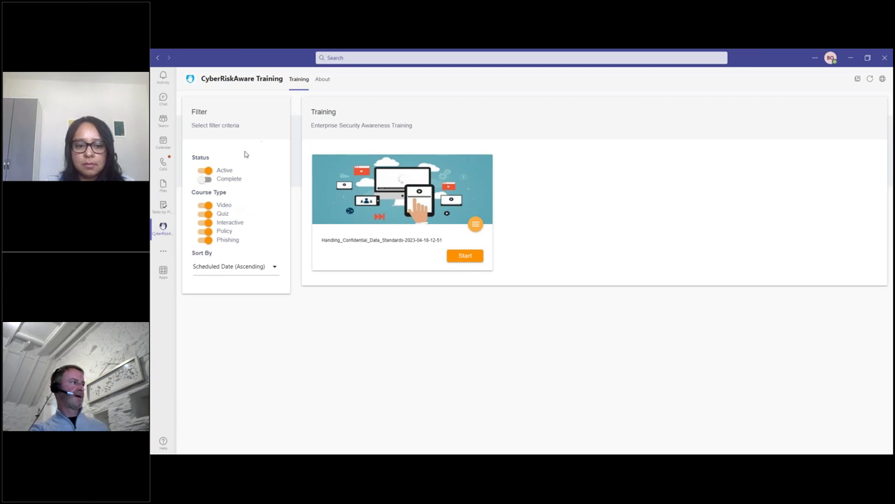
{"action": "left_click", "coordinate": [205, 179]}
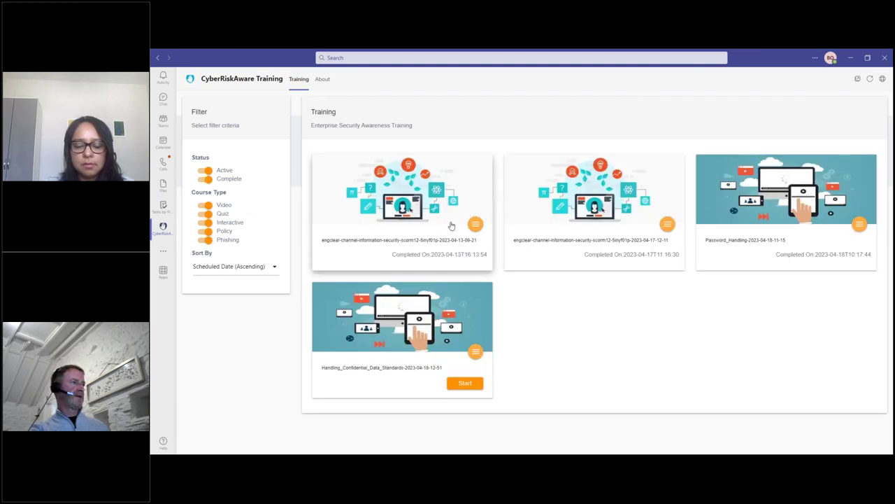
{"action": "left_click", "coordinate": [205, 179]}
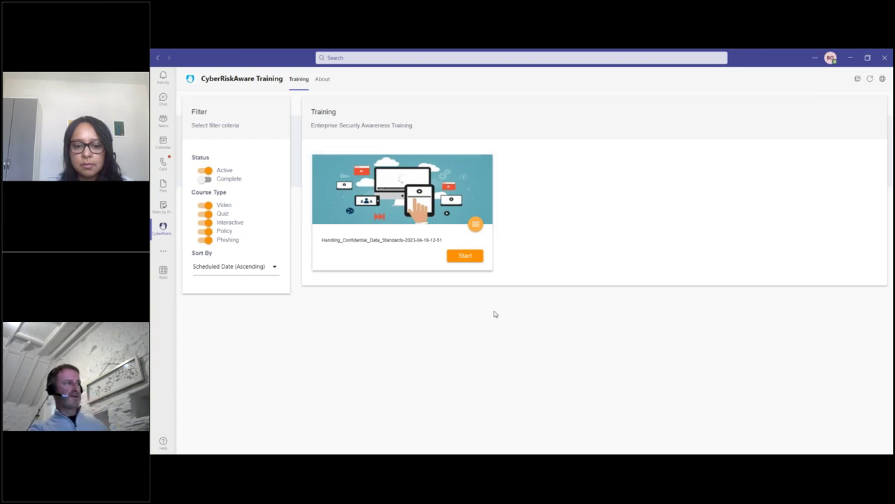
Step: Start the Handling Confidential Data Standards video training in Teams and pause its playback
{"action": "left_click", "coordinate": [465, 256]}
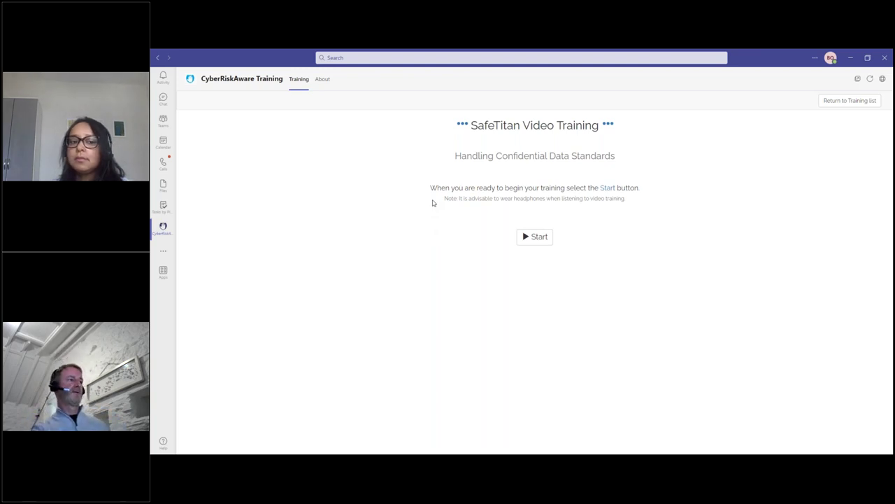
{"action": "left_click", "coordinate": [534, 242]}
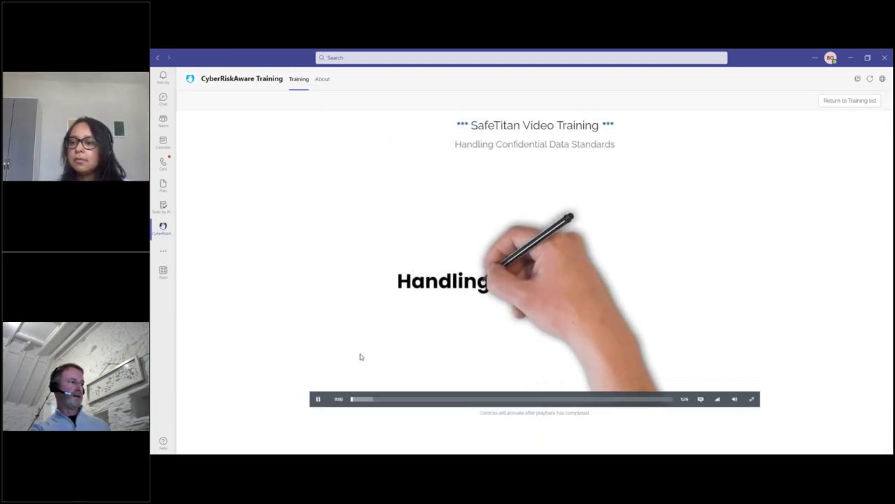
{"action": "left_click", "coordinate": [318, 399]}
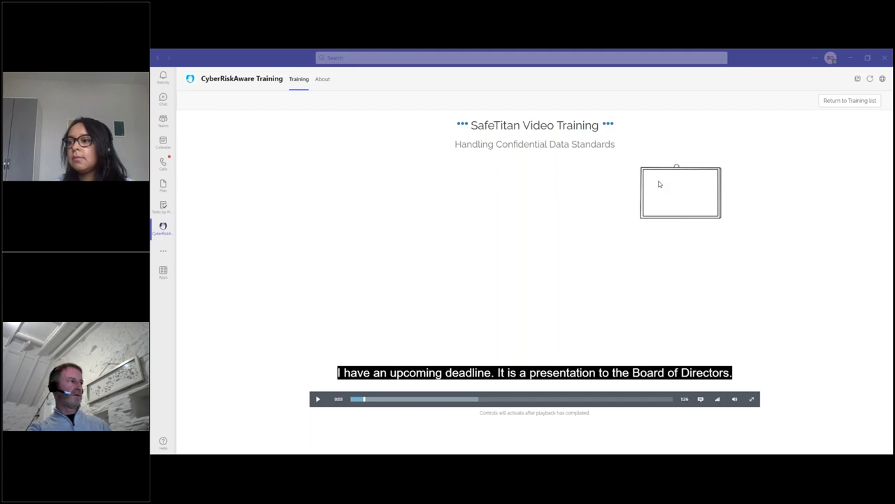
Step: Switch to the Phishing Manager in Chrome and go back through the Phishing Campaign Wizard to Campaign Options
{"action": "key", "text": "alt+Tab"}
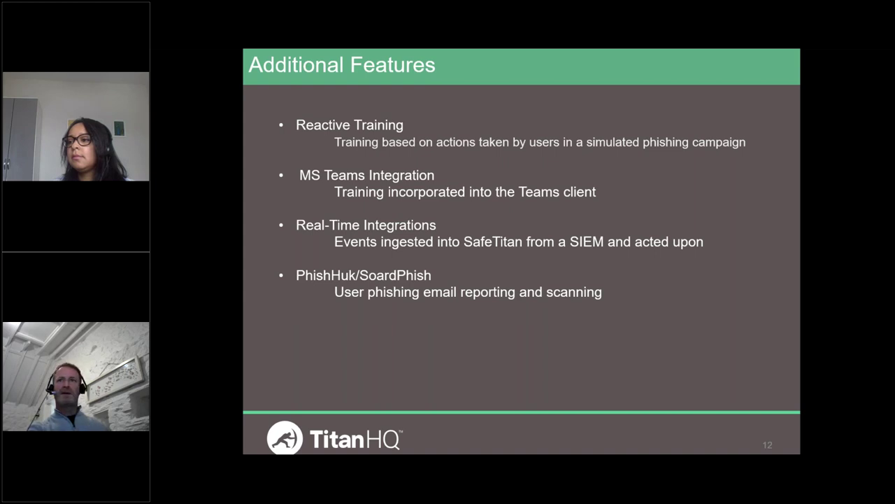
{"action": "key", "text": "alt+Tab"}
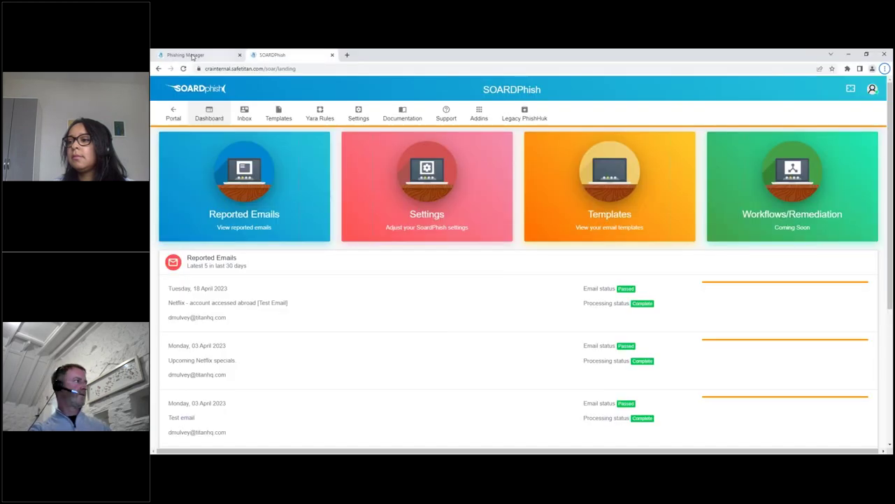
{"action": "key", "text": "ctrl+Tab"}
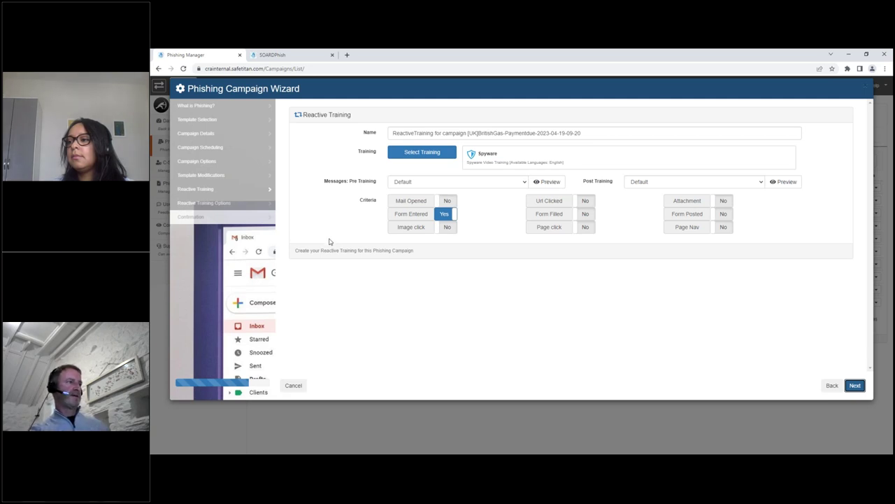
{"action": "left_click", "coordinate": [831, 385]}
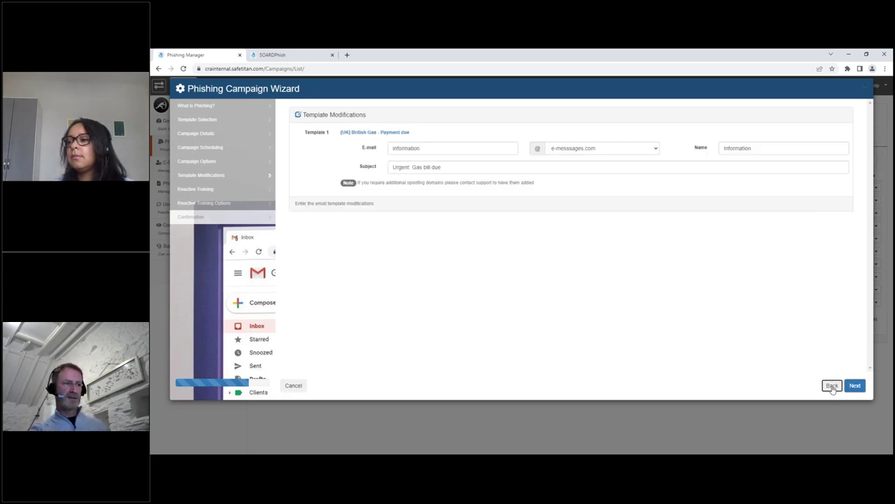
{"action": "left_click", "coordinate": [831, 385]}
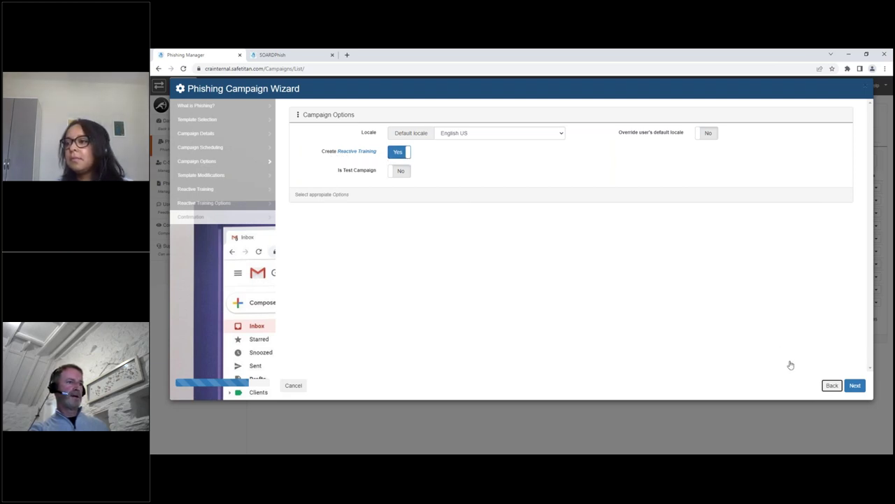
Step: Toggle Create Reactive Training off and back to Yes, and advance the campaign wizard to its Reactive Training page
{"action": "left_click", "coordinate": [400, 152]}
{"action": "left_click", "coordinate": [399, 152]}
{"action": "left_click", "coordinate": [856, 386]}
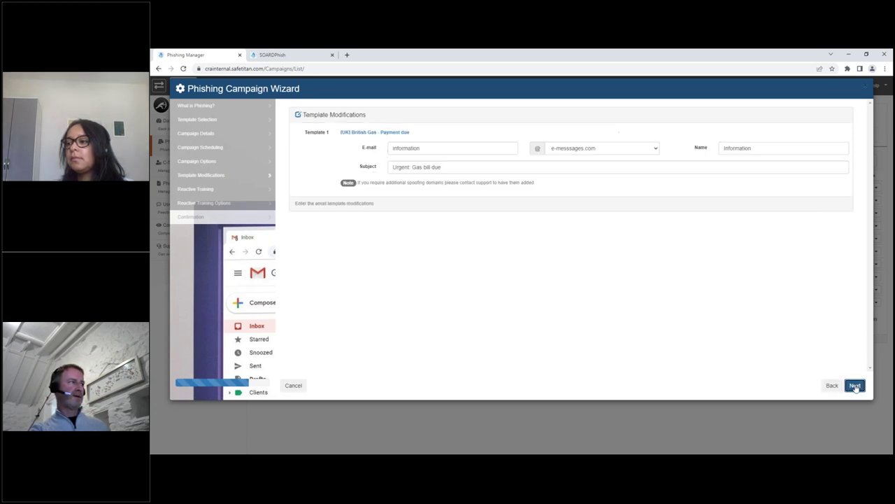
{"action": "left_click", "coordinate": [855, 385]}
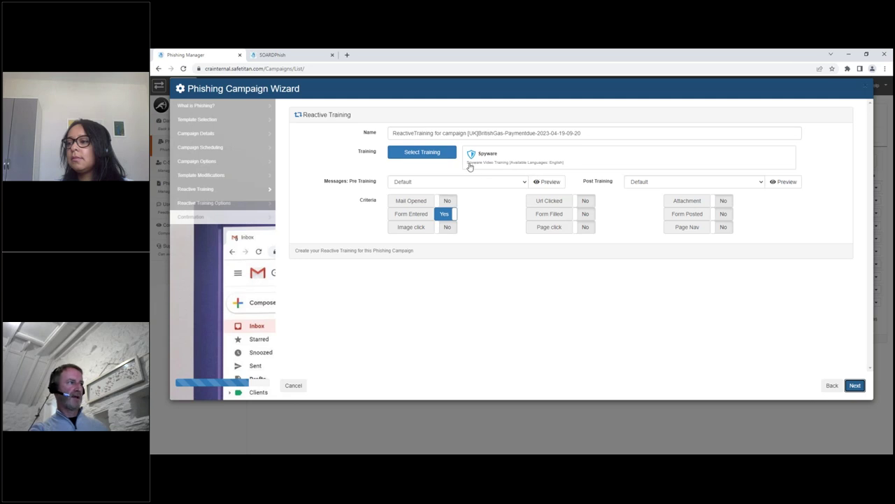
Step: Select the Home Wifi Standards video course from the Wifi Security category as the campaign's reactive training
{"action": "left_click", "coordinate": [426, 154]}
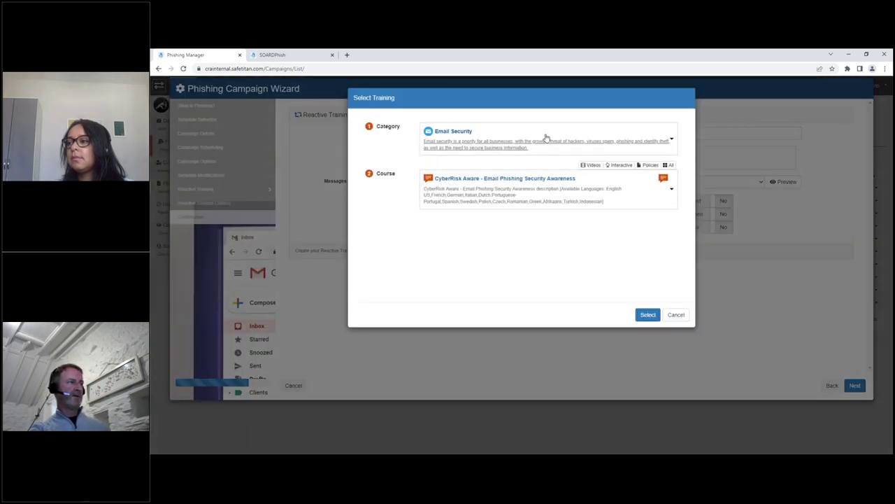
{"action": "left_click", "coordinate": [546, 137]}
{"action": "scroll", "coordinate": [516, 202], "scroll_direction": "down", "scroll_amount": 3}
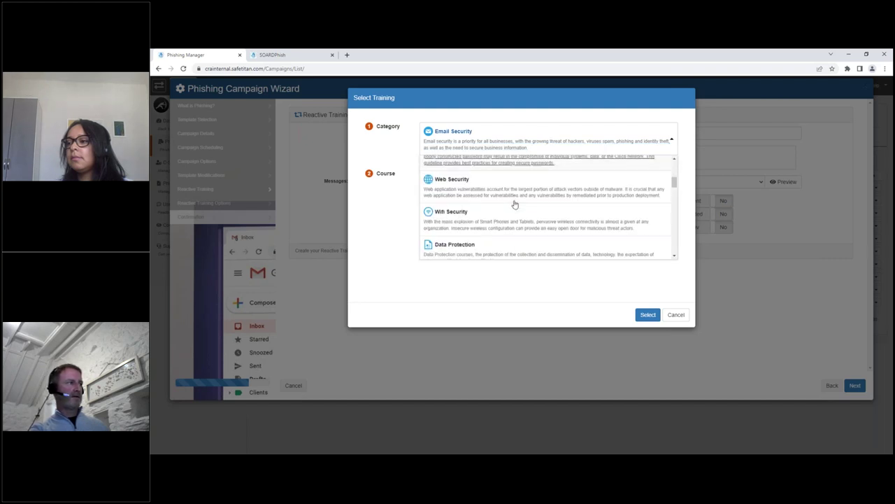
{"action": "left_click", "coordinate": [486, 221]}
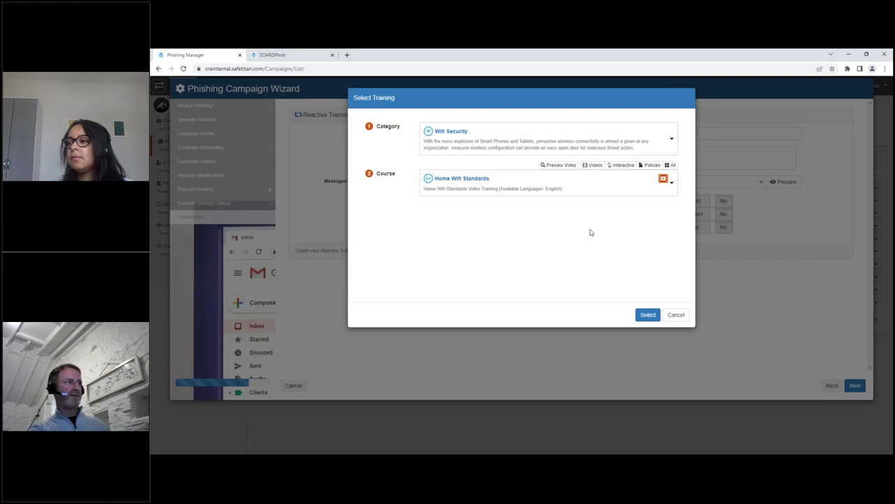
{"action": "left_click", "coordinate": [594, 168]}
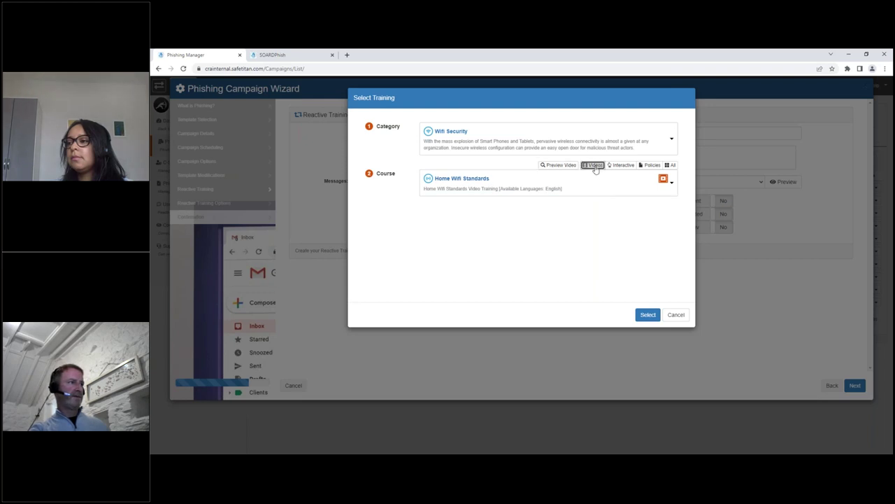
{"action": "left_click", "coordinate": [621, 168]}
{"action": "left_click", "coordinate": [650, 168]}
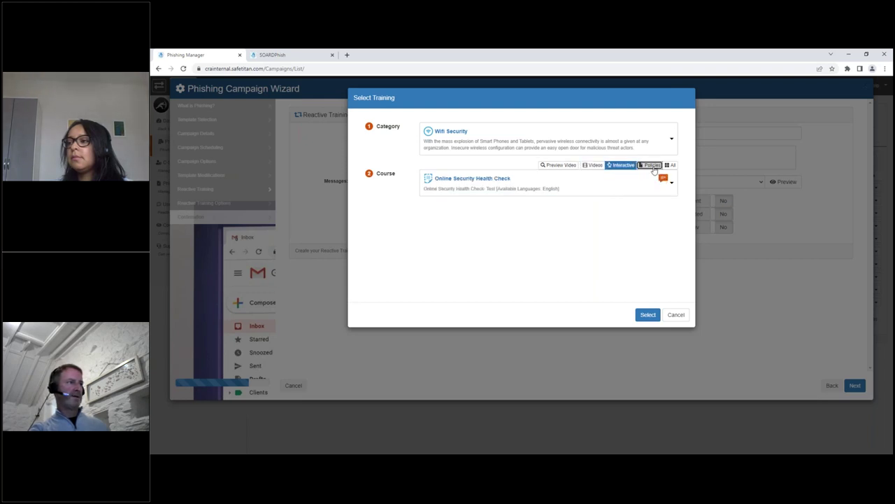
{"action": "left_click", "coordinate": [593, 166]}
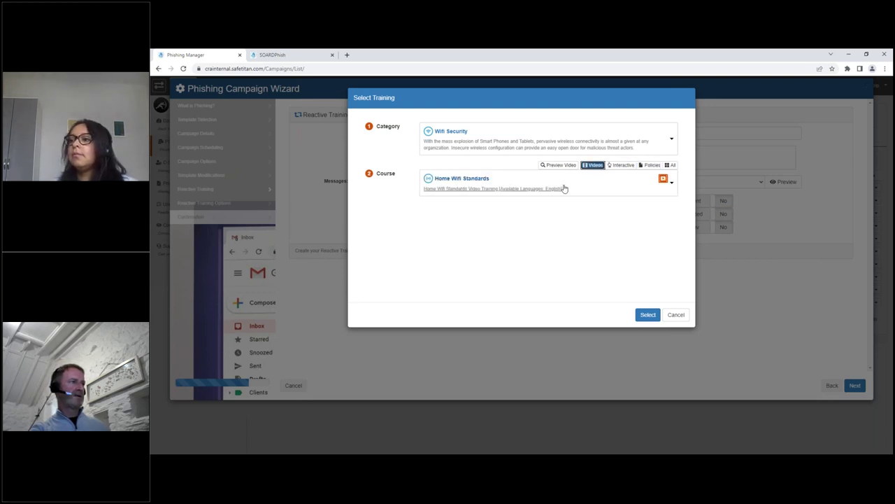
{"action": "left_click", "coordinate": [648, 314]}
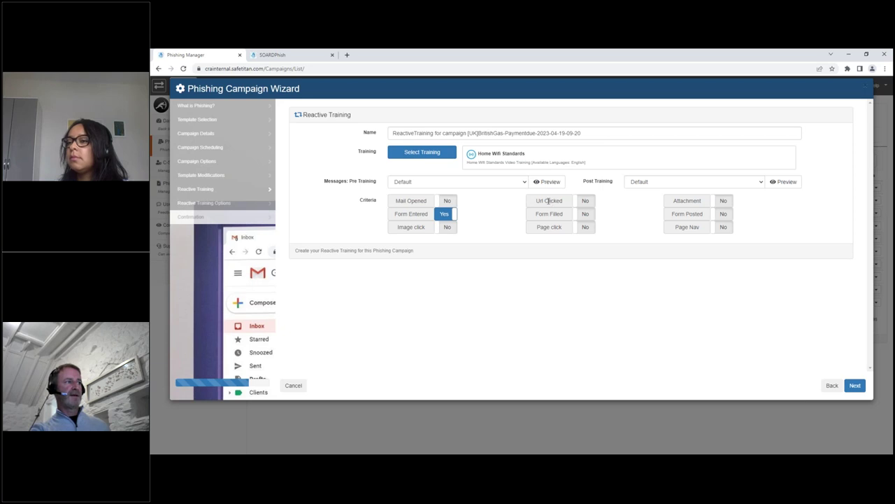
Step: Enable Url Clicked as a reactive training criterion and switch to the Additional Features slide
{"action": "left_click", "coordinate": [587, 202]}
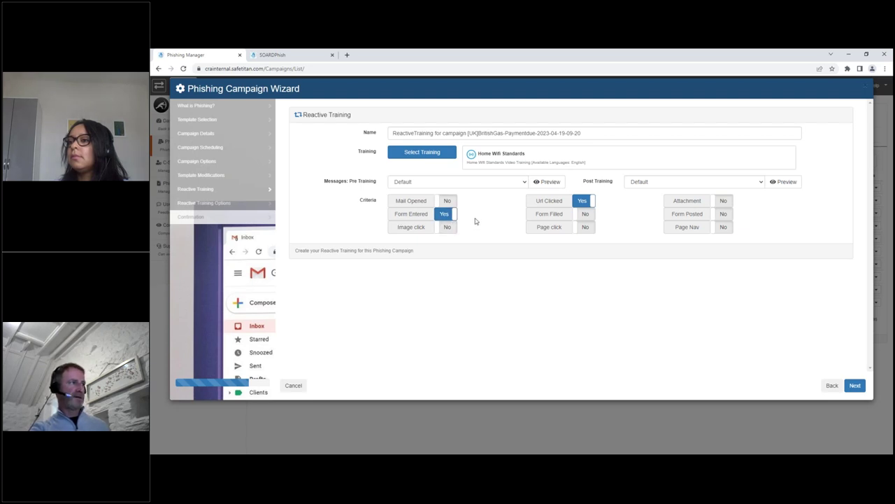
{"action": "left_click", "coordinate": [582, 133]}
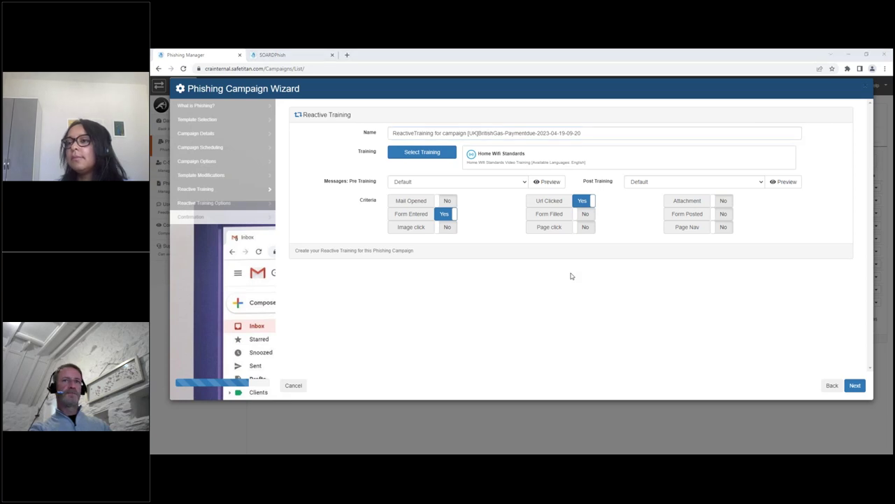
{"action": "key", "text": "alt+Tab"}
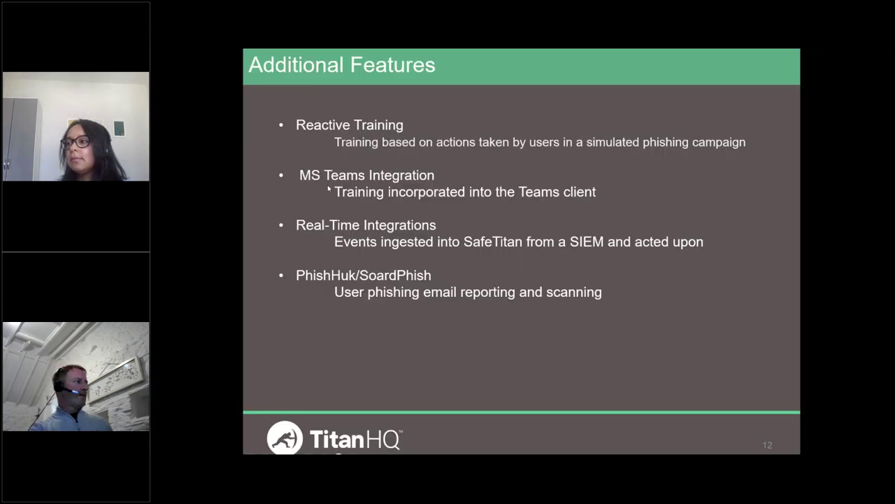
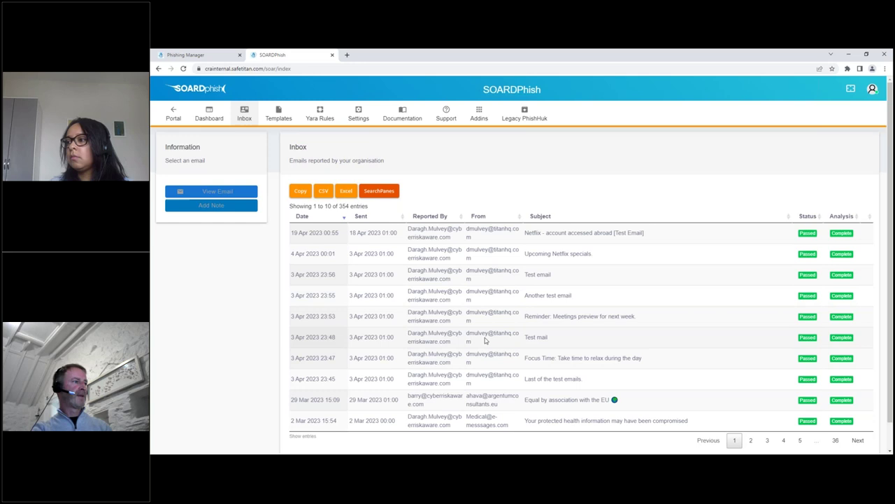
Step: In the SOARDPhish inbox, open the reported email "Equal by association with the EU" and review its details and result statements
{"action": "left_click", "coordinate": [485, 401]}
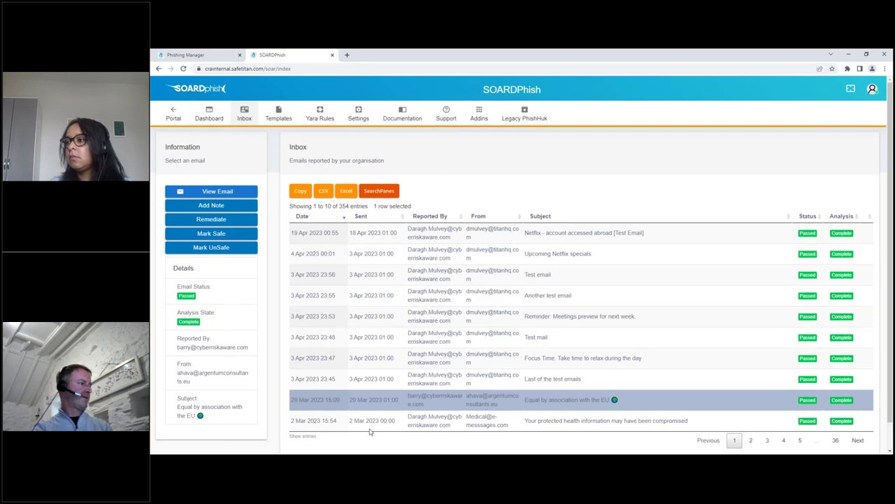
{"action": "left_click", "coordinate": [362, 406]}
{"action": "left_click", "coordinate": [359, 402]}
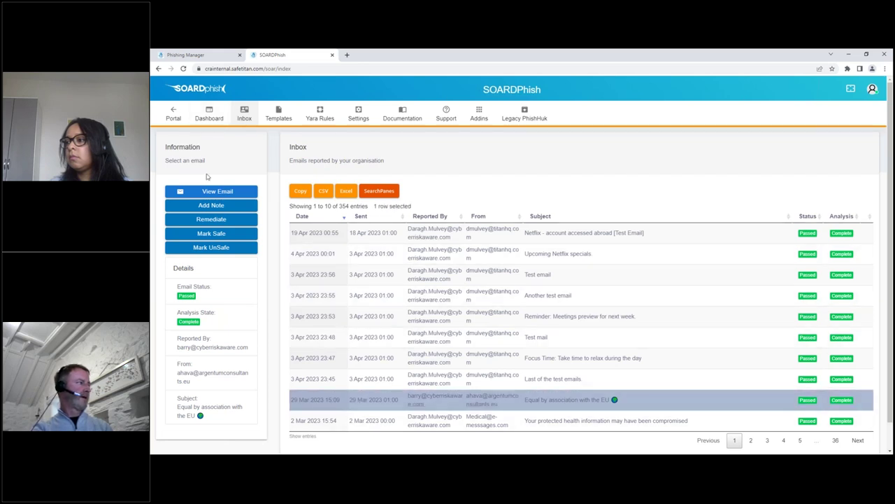
{"action": "left_click", "coordinate": [216, 192]}
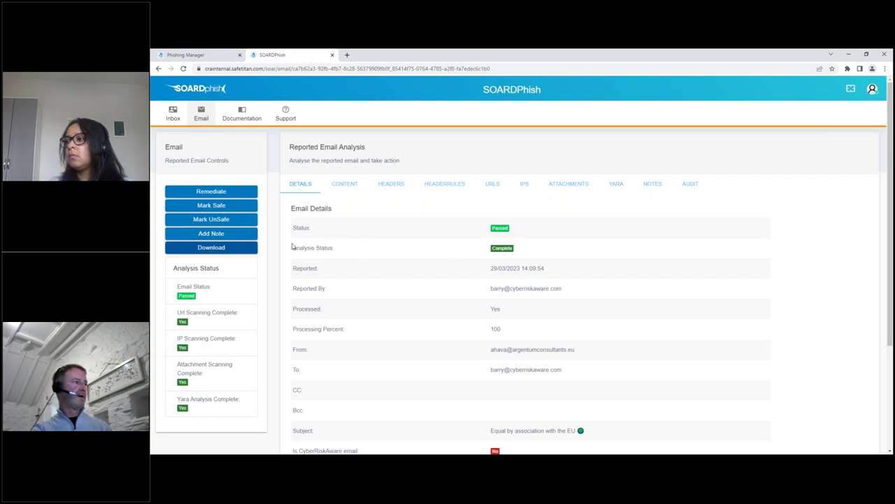
{"action": "scroll", "coordinate": [451, 284], "scroll_direction": "down", "scroll_amount": 3}
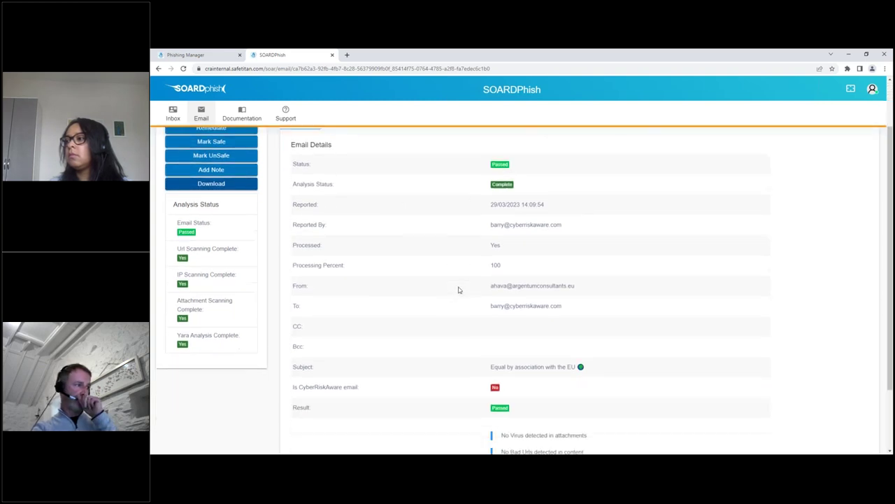
{"action": "scroll", "coordinate": [462, 291], "scroll_direction": "down", "scroll_amount": 1}
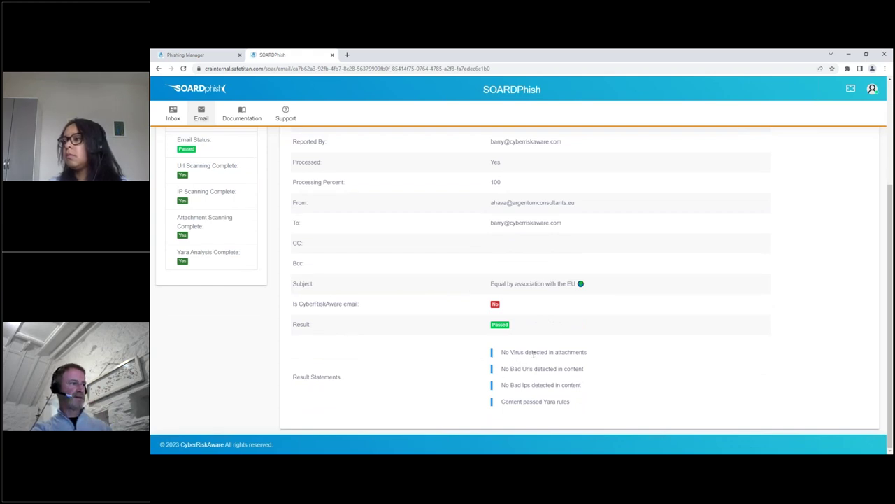
{"action": "scroll", "coordinate": [396, 307], "scroll_direction": "up", "scroll_amount": 3}
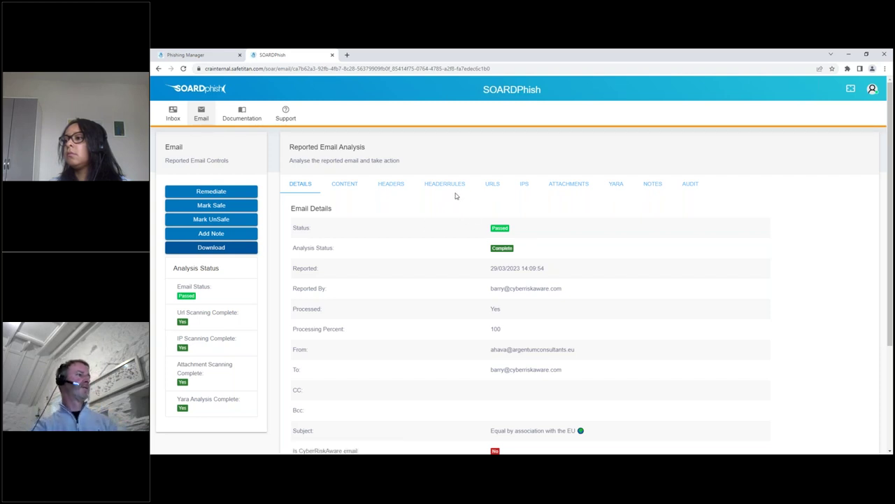
Step: Look through the content of the reported email
{"action": "left_click", "coordinate": [344, 185]}
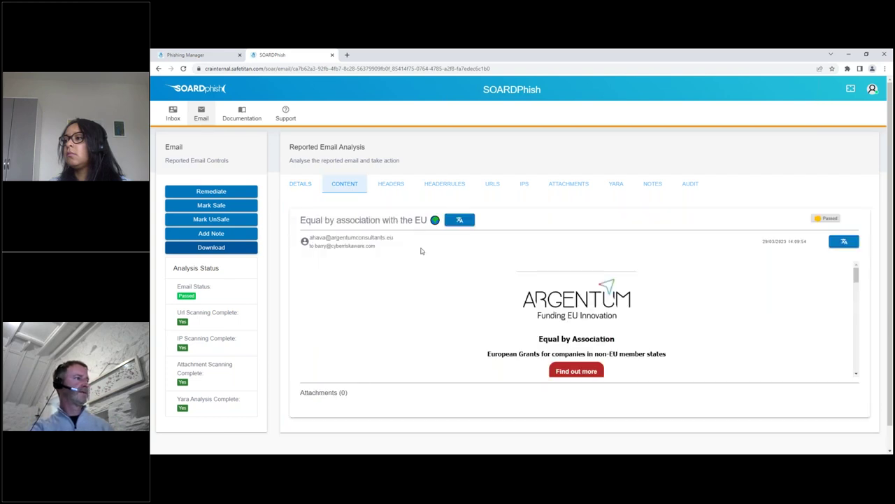
{"action": "scroll", "coordinate": [462, 297], "scroll_direction": "down", "scroll_amount": 10}
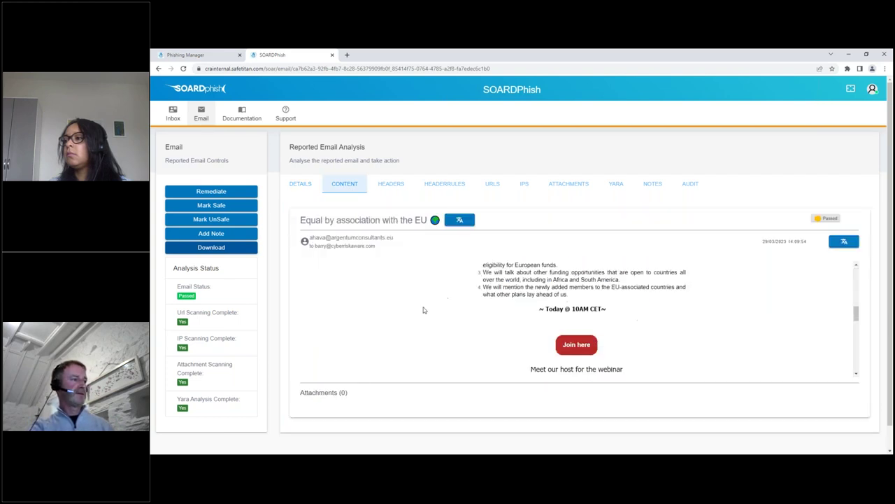
{"action": "scroll", "coordinate": [426, 311], "scroll_direction": "down", "scroll_amount": 3}
{"action": "scroll", "coordinate": [427, 311], "scroll_direction": "up", "scroll_amount": 13}
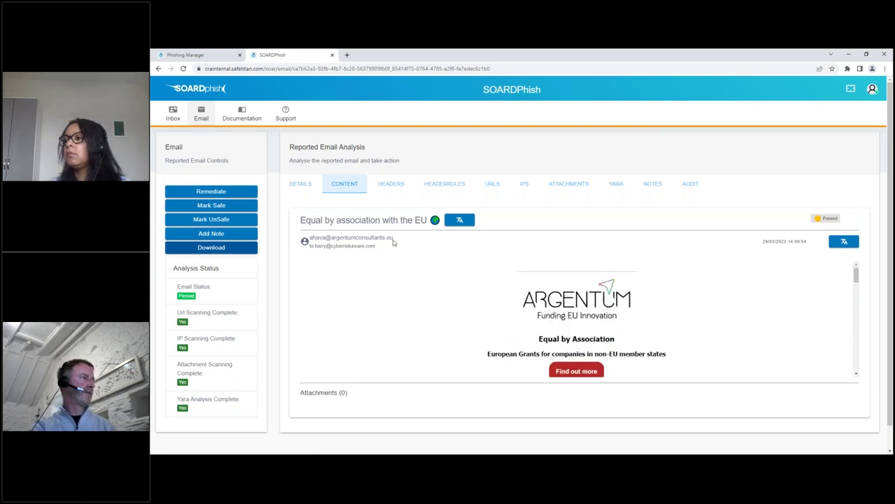
Step: Examine the reported email's headers, including the received, antispam and other headers
{"action": "left_click", "coordinate": [392, 184]}
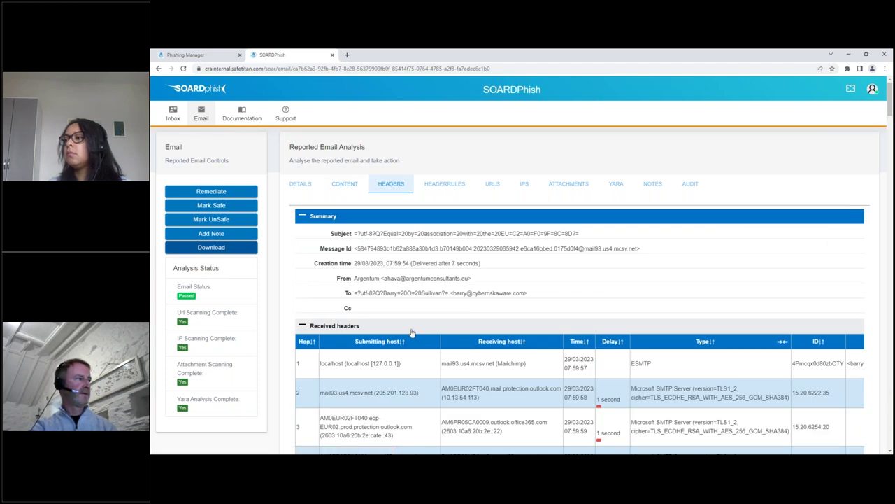
{"action": "scroll", "coordinate": [409, 332], "scroll_direction": "down", "scroll_amount": 2}
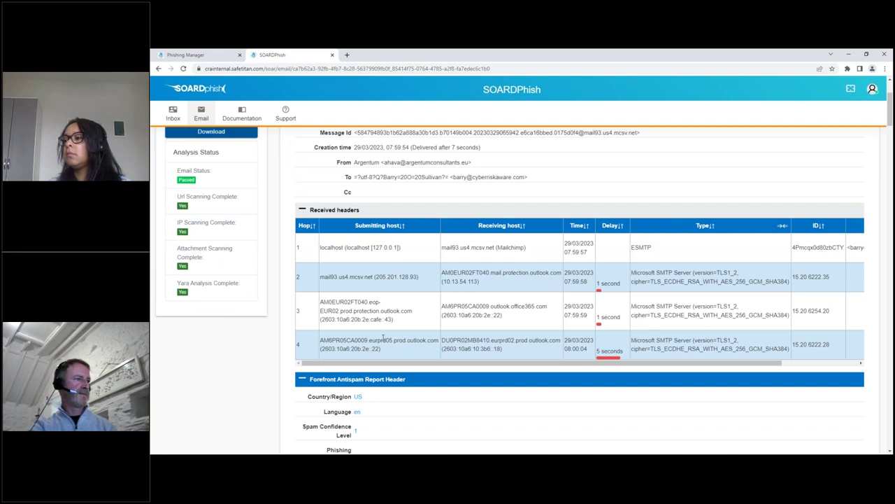
{"action": "scroll", "coordinate": [384, 338], "scroll_direction": "down", "scroll_amount": 5}
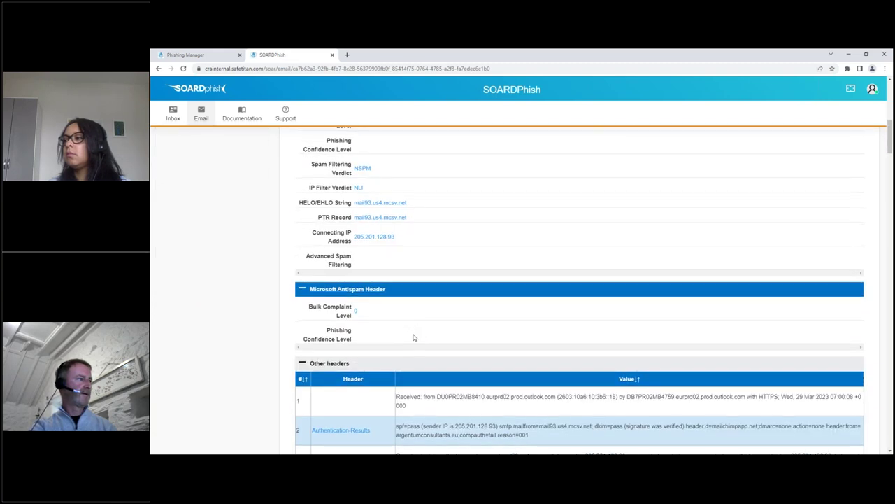
{"action": "scroll", "coordinate": [413, 337], "scroll_direction": "down", "scroll_amount": 15}
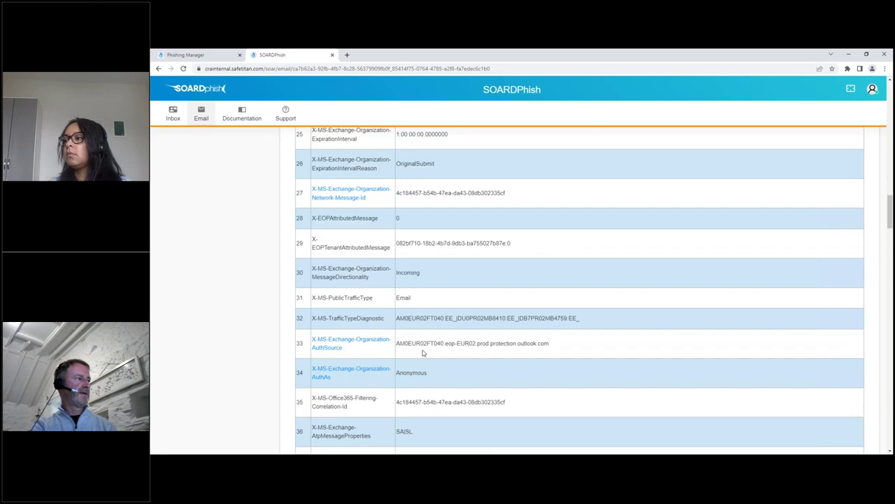
{"action": "scroll", "coordinate": [422, 352], "scroll_direction": "up", "scroll_amount": 20}
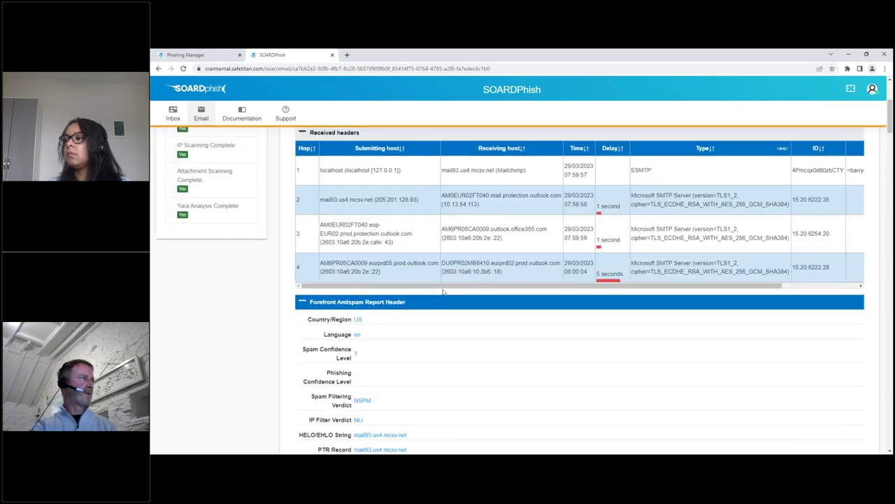
{"action": "scroll", "coordinate": [443, 292], "scroll_direction": "up", "scroll_amount": 4}
Step: Show the header rules for the reported email and inspect the Return-Path checks
{"action": "left_click", "coordinate": [445, 184]}
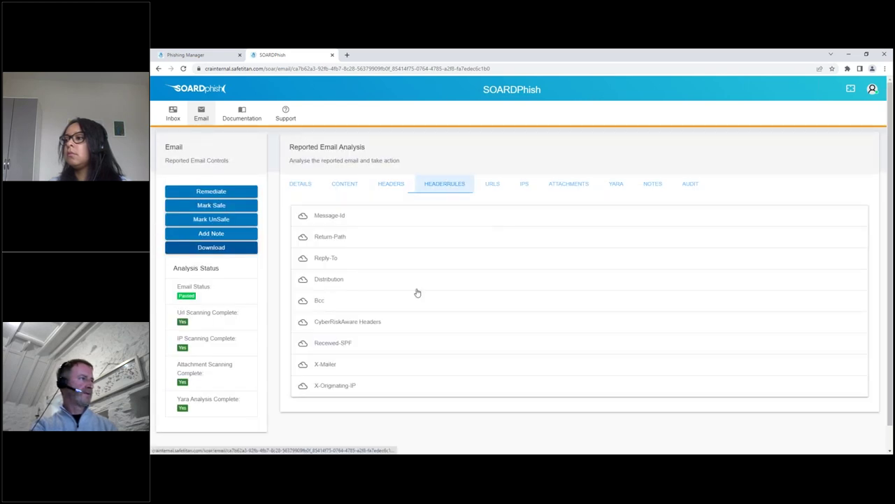
{"action": "left_click", "coordinate": [329, 237]}
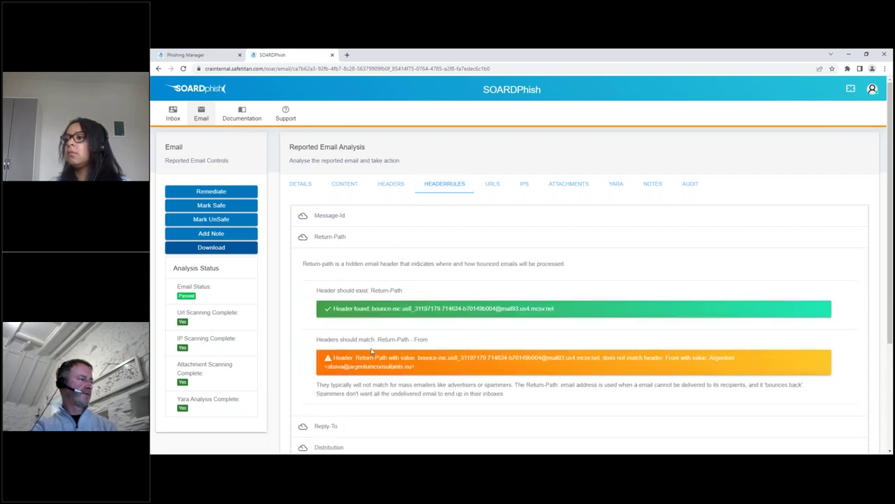
{"action": "scroll", "coordinate": [372, 351], "scroll_direction": "down", "scroll_amount": 3}
{"action": "scroll", "coordinate": [392, 322], "scroll_direction": "up", "scroll_amount": 3}
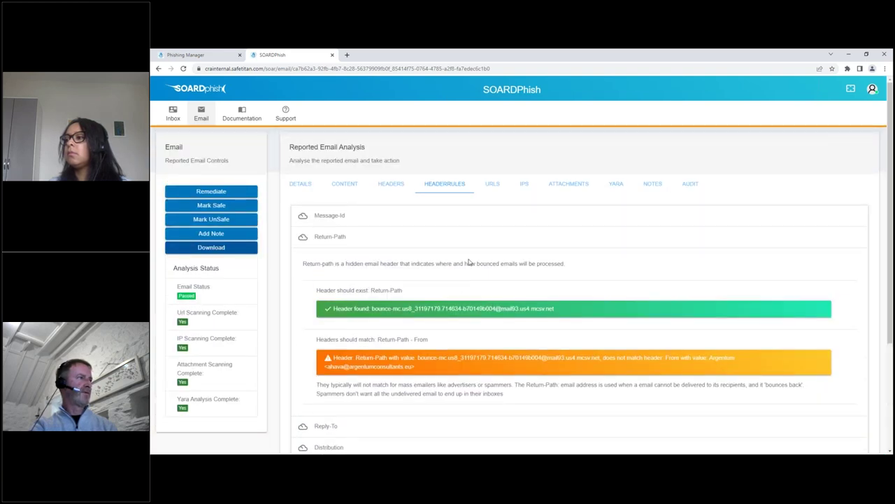
Step: Check the reported email's scan data for URLs, IPs and attachments
{"action": "left_click", "coordinate": [491, 184]}
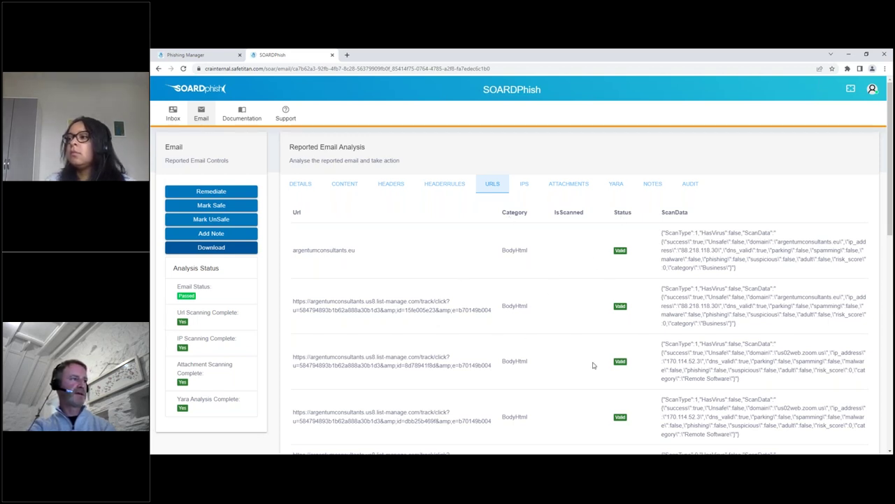
{"action": "scroll", "coordinate": [613, 366], "scroll_direction": "down", "scroll_amount": 3}
{"action": "scroll", "coordinate": [612, 366], "scroll_direction": "up", "scroll_amount": 3}
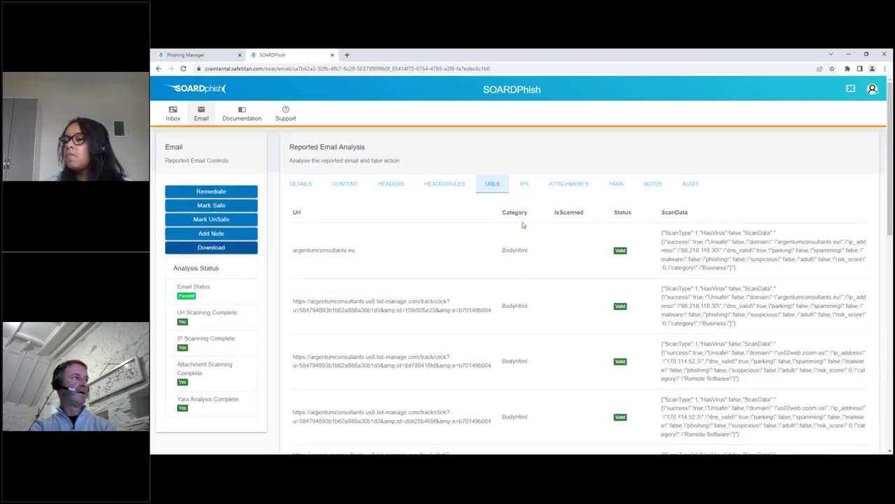
{"action": "left_click", "coordinate": [524, 184]}
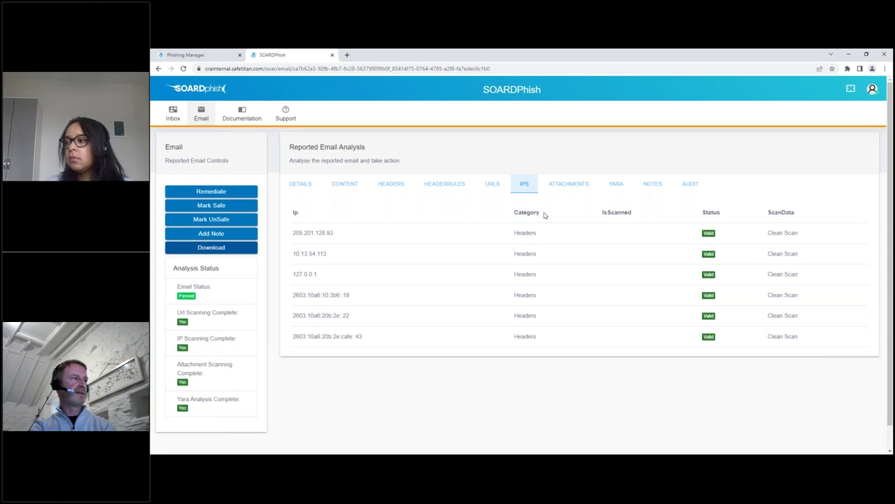
{"action": "left_click", "coordinate": [568, 185]}
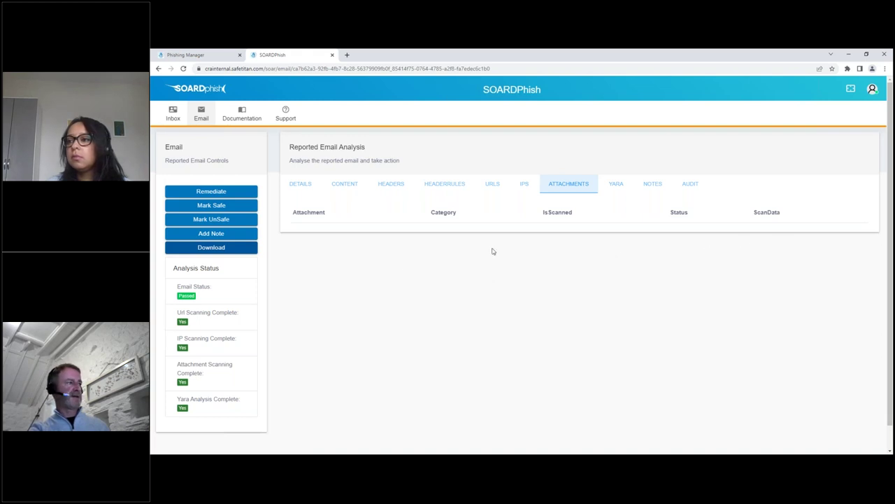
Step: Review the Yara rules applied to the reported email and their statuses
{"action": "left_click", "coordinate": [618, 187]}
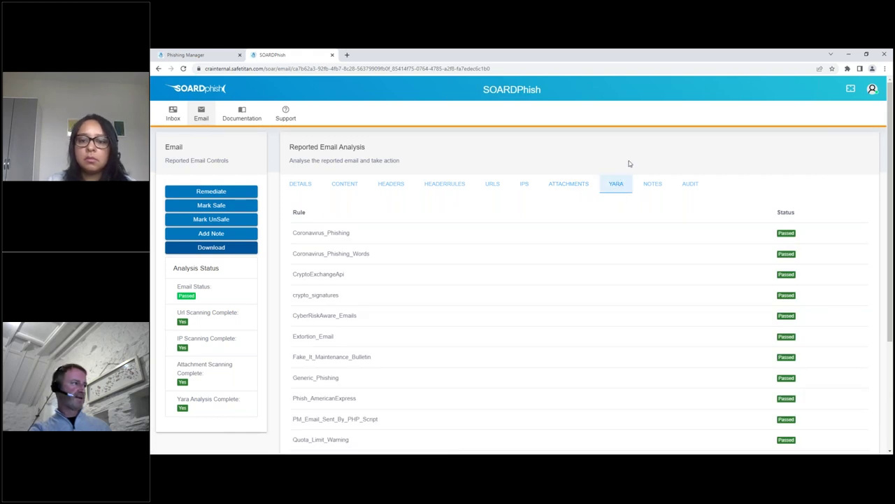
{"action": "scroll", "coordinate": [502, 293], "scroll_direction": "down", "scroll_amount": 2}
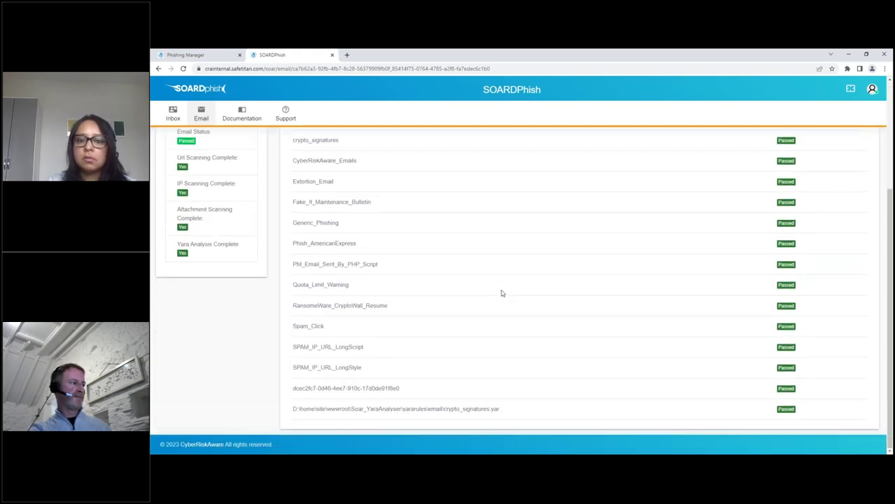
{"action": "scroll", "coordinate": [501, 293], "scroll_direction": "up", "scroll_amount": 1}
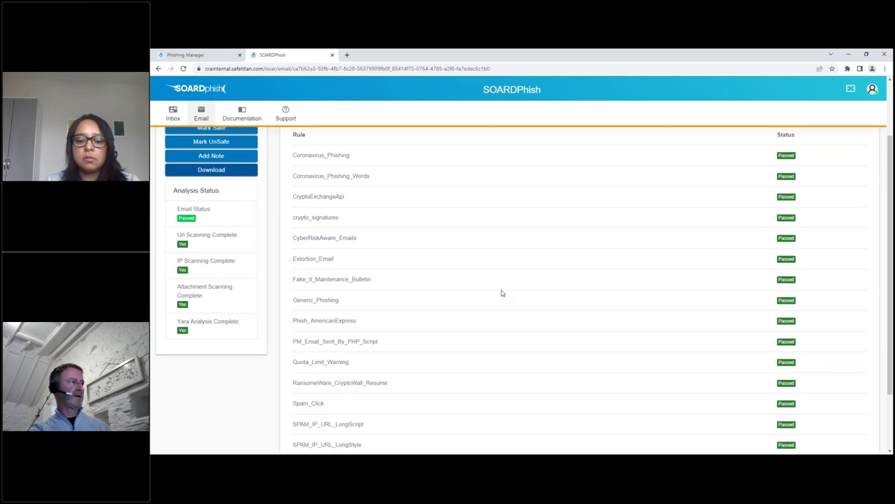
Step: Look through the rest of the Yara rule list and show the reported email's notes
{"action": "scroll", "coordinate": [502, 294], "scroll_direction": "up", "scroll_amount": 1}
{"action": "scroll", "coordinate": [501, 293], "scroll_direction": "down", "scroll_amount": 2}
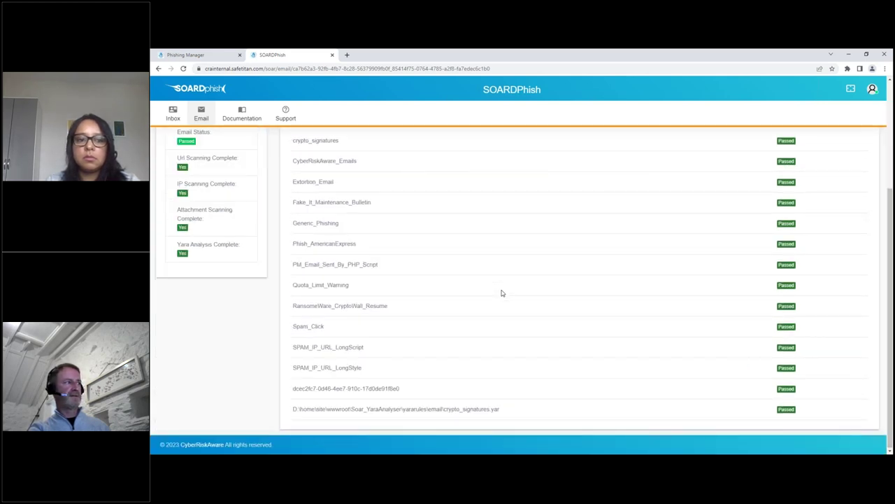
{"action": "scroll", "coordinate": [501, 293], "scroll_direction": "up", "scroll_amount": 2}
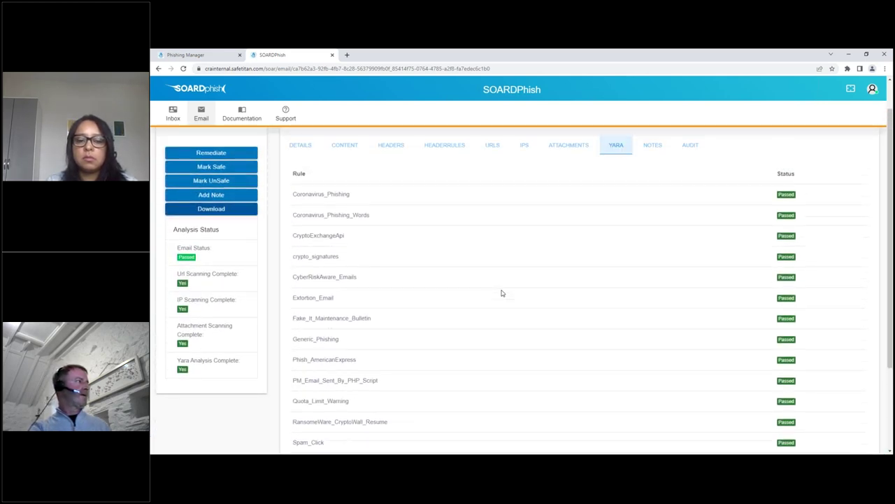
{"action": "scroll", "coordinate": [501, 293], "scroll_direction": "up", "scroll_amount": 1}
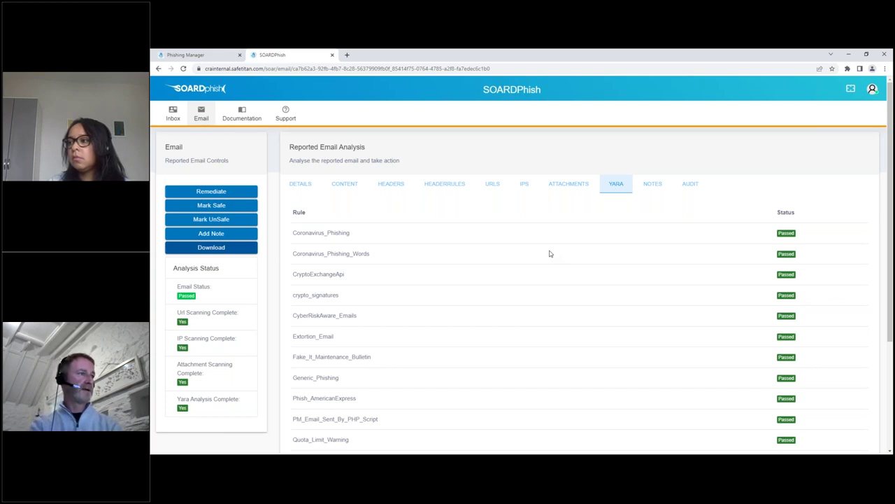
{"action": "left_click", "coordinate": [655, 185]}
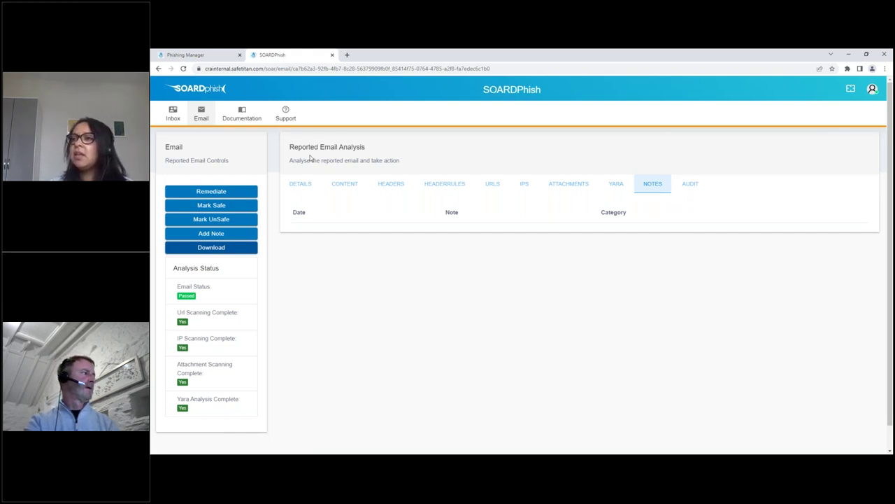
Step: Return to the inbox of reported emails and select the test email about a Netflix account accessed abroad
{"action": "left_click", "coordinate": [173, 115]}
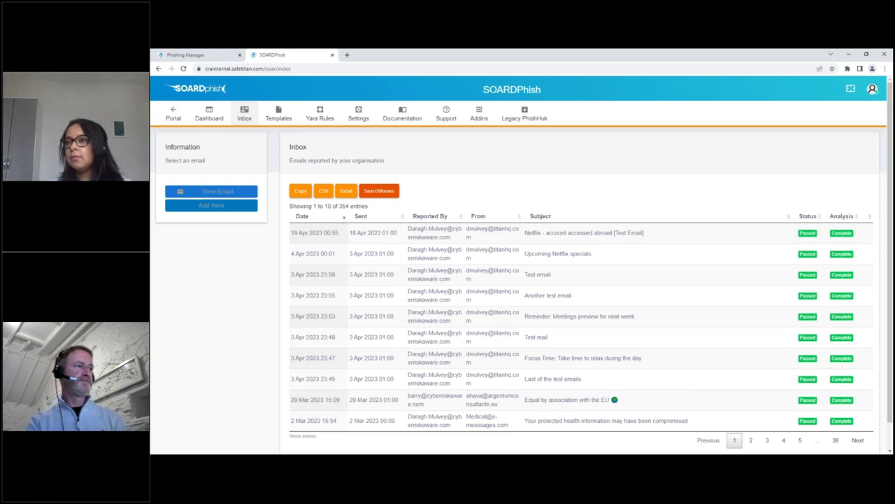
{"action": "left_click", "coordinate": [430, 236]}
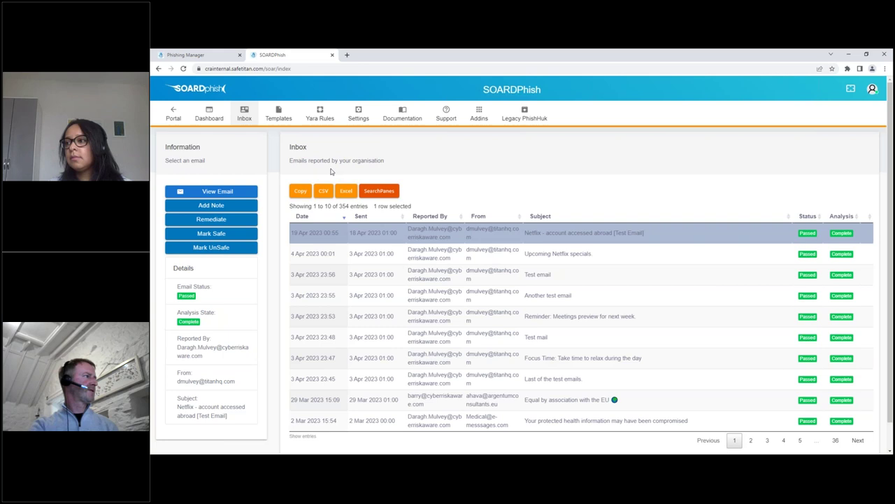
Step: Open the reporting email templates and review the template sent to users who report a suspicious email
{"action": "left_click", "coordinate": [278, 114]}
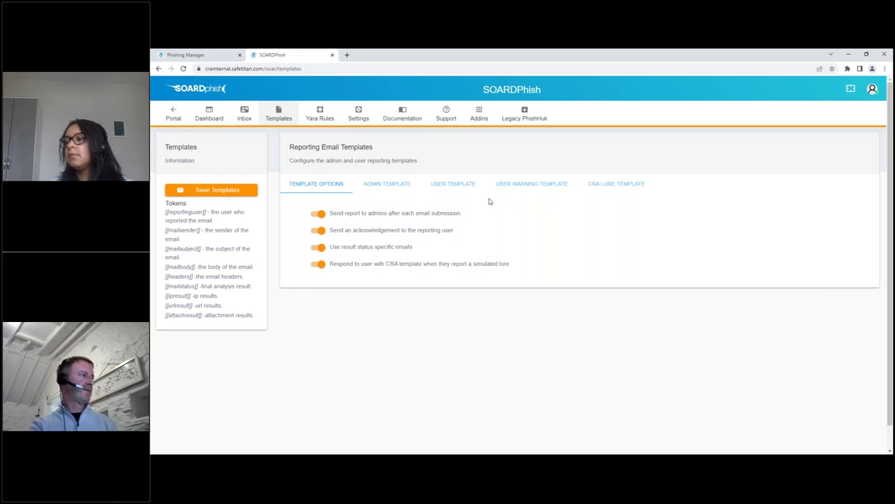
{"action": "left_click", "coordinate": [458, 188]}
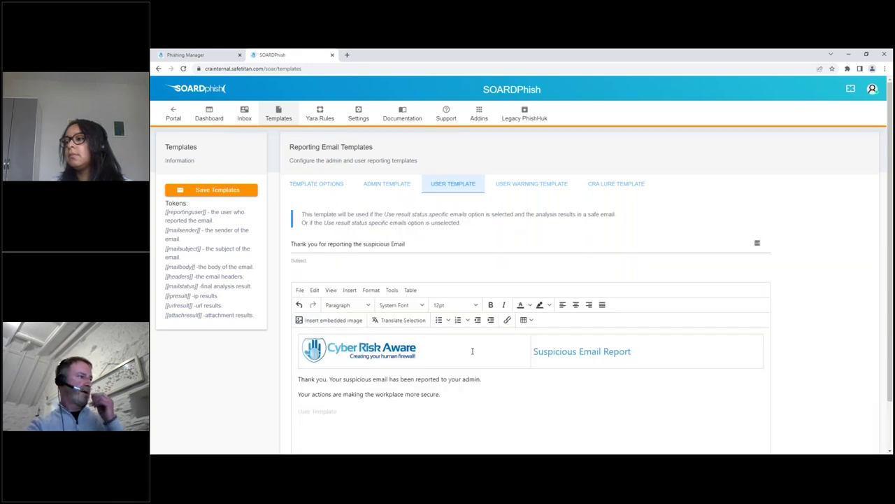
{"action": "scroll", "coordinate": [472, 351], "scroll_direction": "down", "scroll_amount": 1}
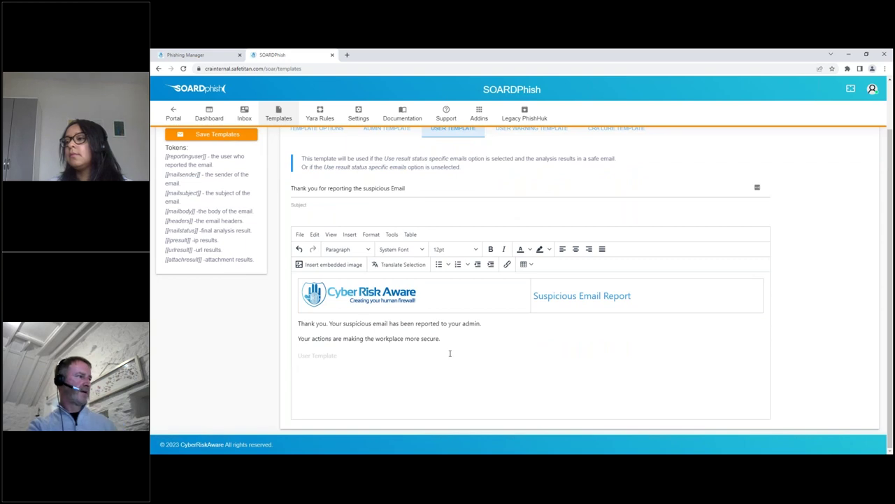
{"action": "scroll", "coordinate": [436, 348], "scroll_direction": "up", "scroll_amount": 1}
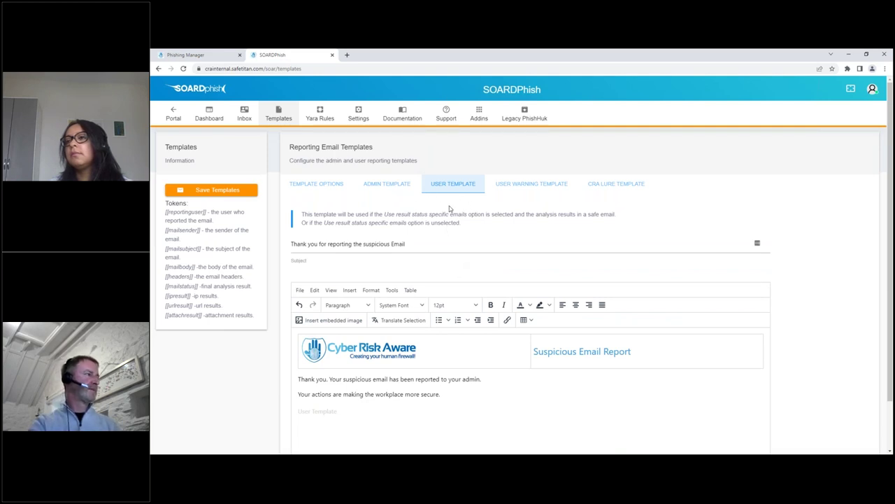
Step: Review the admin reporting template with its tokens and show the CRA lure template
{"action": "left_click", "coordinate": [383, 184]}
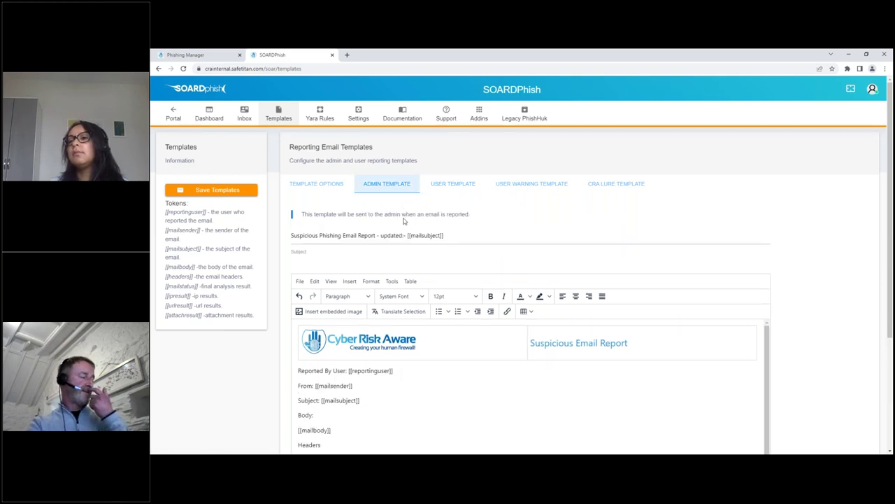
{"action": "scroll", "coordinate": [440, 363], "scroll_direction": "down", "scroll_amount": 1}
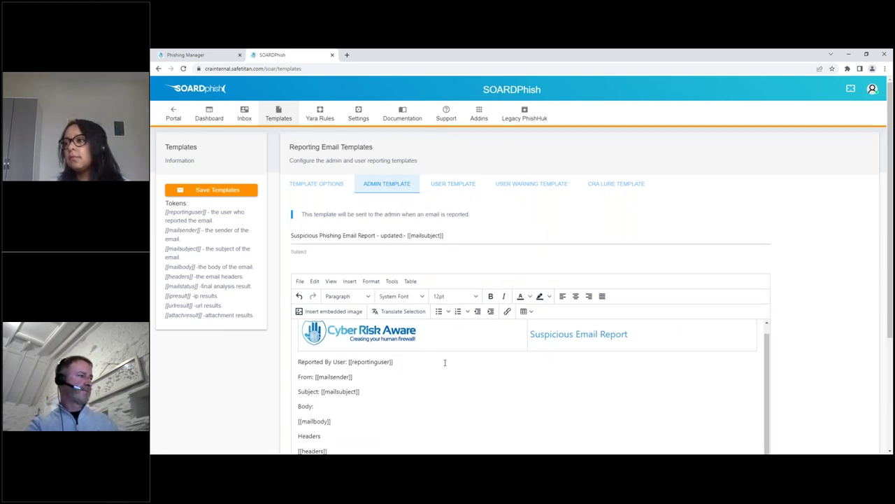
{"action": "scroll", "coordinate": [284, 370], "scroll_direction": "down", "scroll_amount": 3}
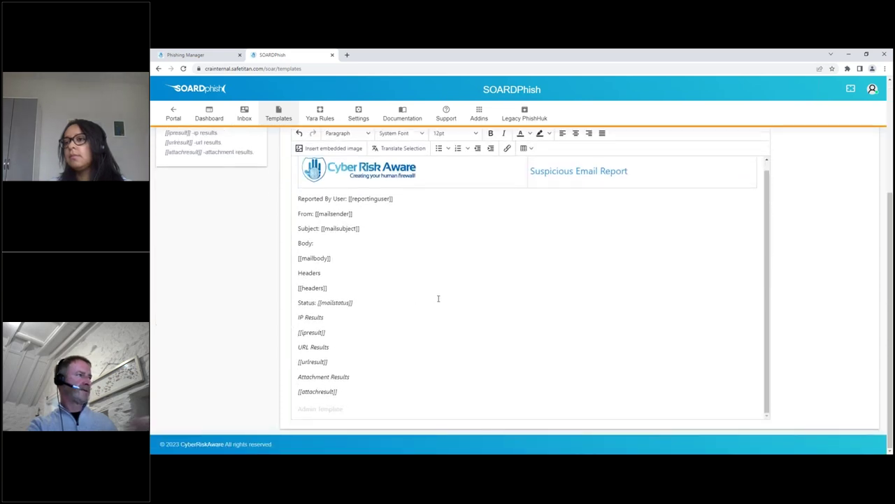
{"action": "scroll", "coordinate": [392, 244], "scroll_direction": "up", "scroll_amount": 1}
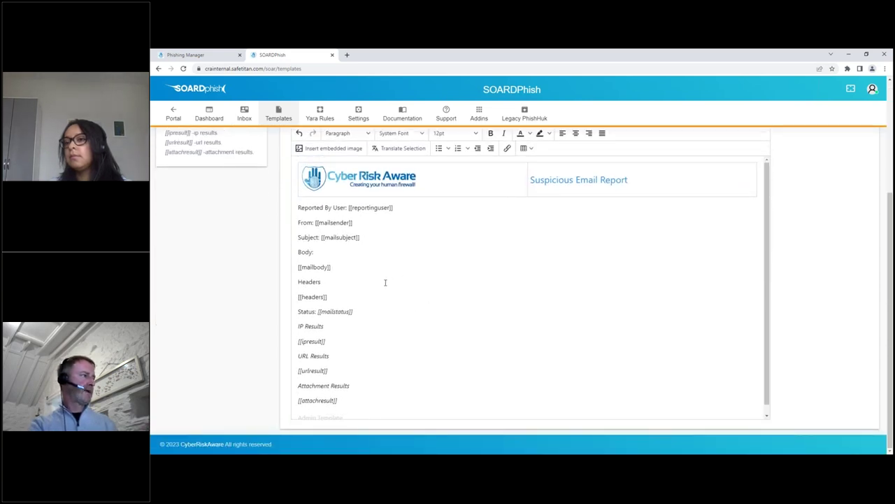
{"action": "scroll", "coordinate": [485, 335], "scroll_direction": "up", "scroll_amount": 3}
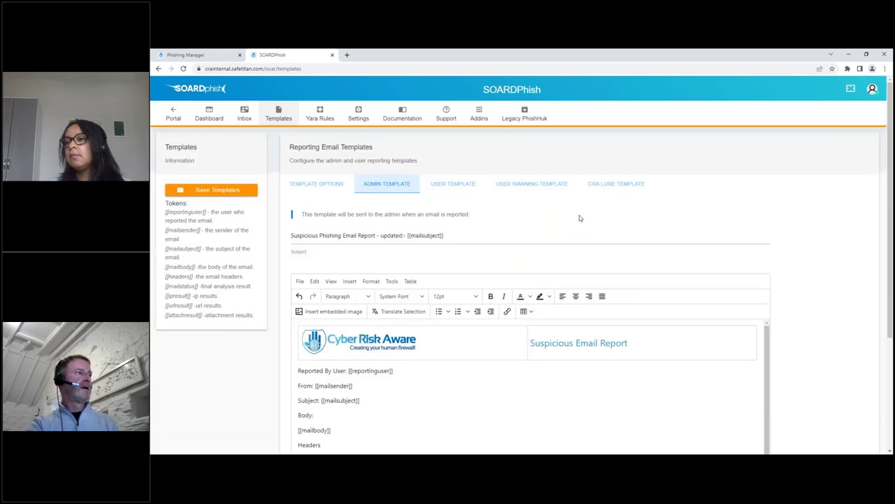
{"action": "left_click", "coordinate": [607, 186]}
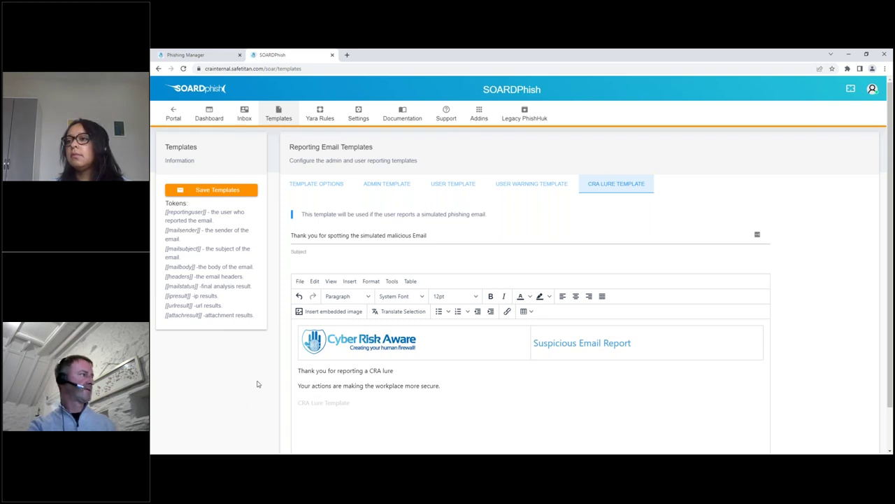
Step: Open the custom Yara rule and highlight its "parameter" and "email" string values
{"action": "left_click", "coordinate": [320, 114]}
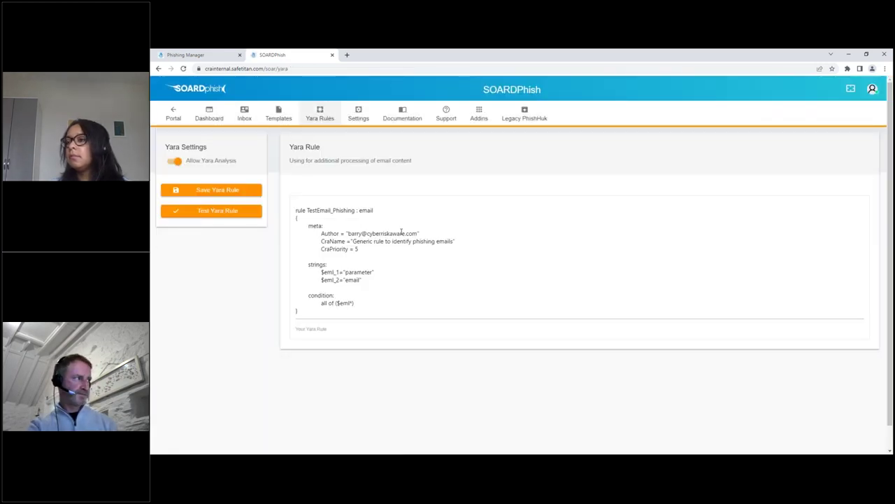
{"action": "left_click", "coordinate": [355, 272]}
{"action": "double_click", "coordinate": [354, 272]}
{"action": "double_click", "coordinate": [352, 280]}
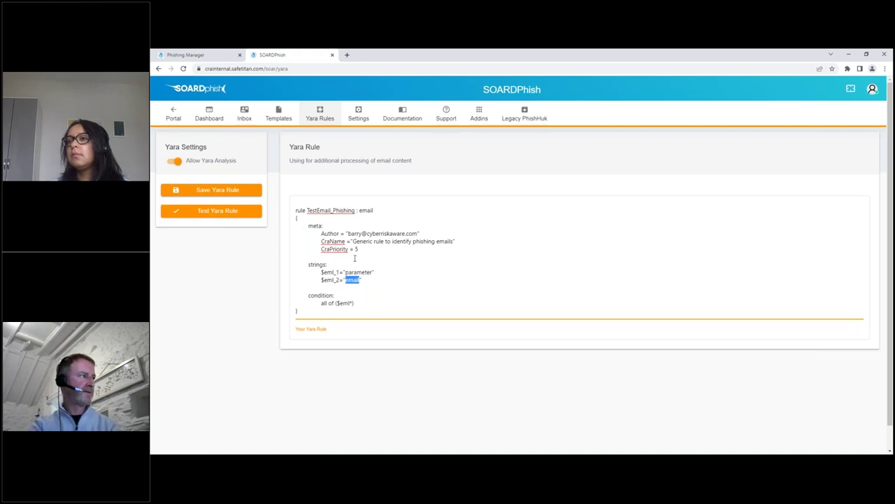
{"action": "left_click_drag", "start_coordinate": [344, 281], "coordinate": [362, 280]}
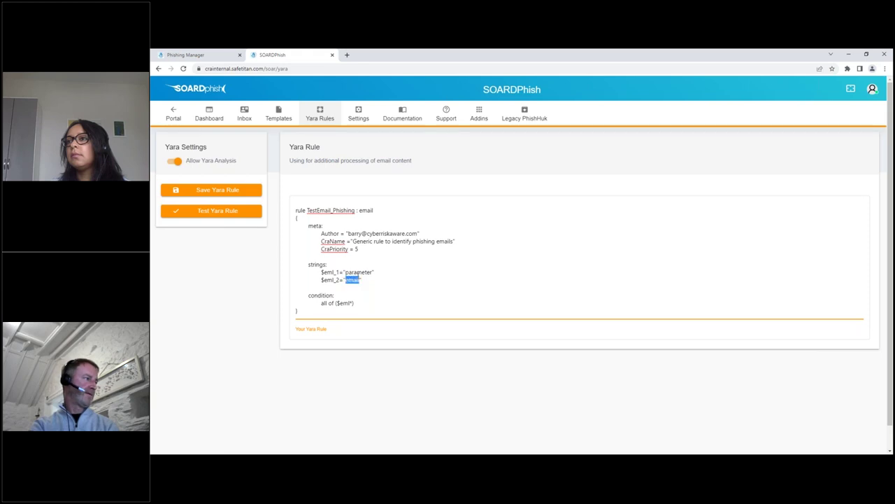
{"action": "left_click_drag", "start_coordinate": [346, 273], "coordinate": [373, 272]}
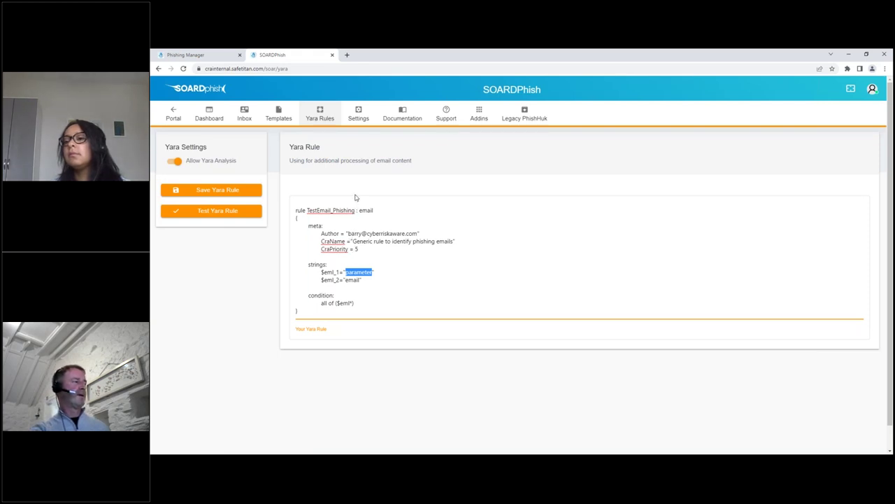
Step: Set the process timeout to 20 seconds in the general SOARDPhish settings
{"action": "left_click", "coordinate": [358, 113]}
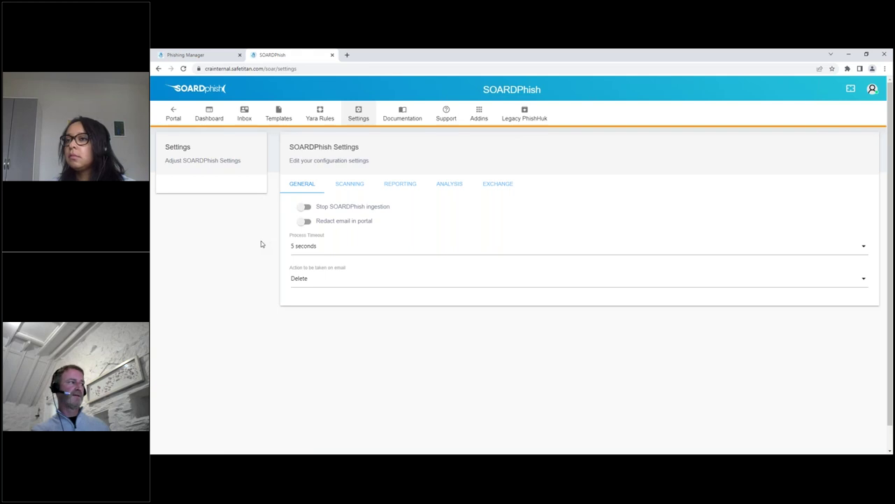
{"action": "left_click", "coordinate": [324, 250]}
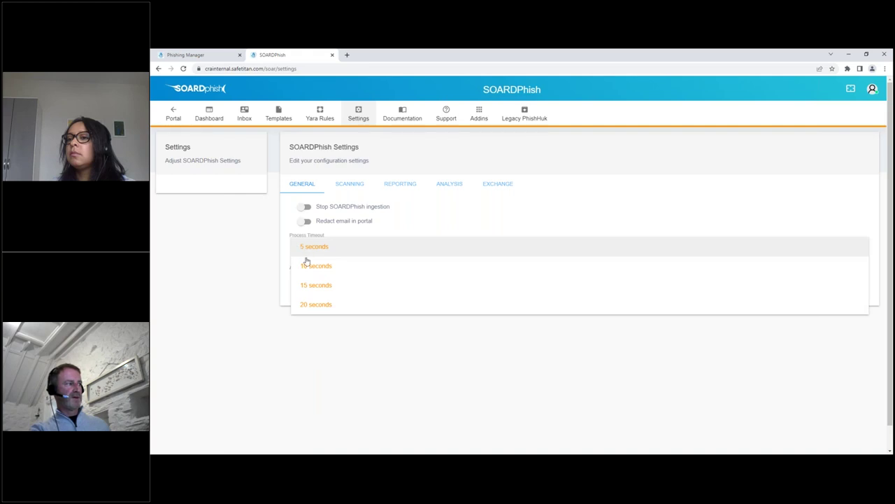
{"action": "left_click", "coordinate": [310, 305]}
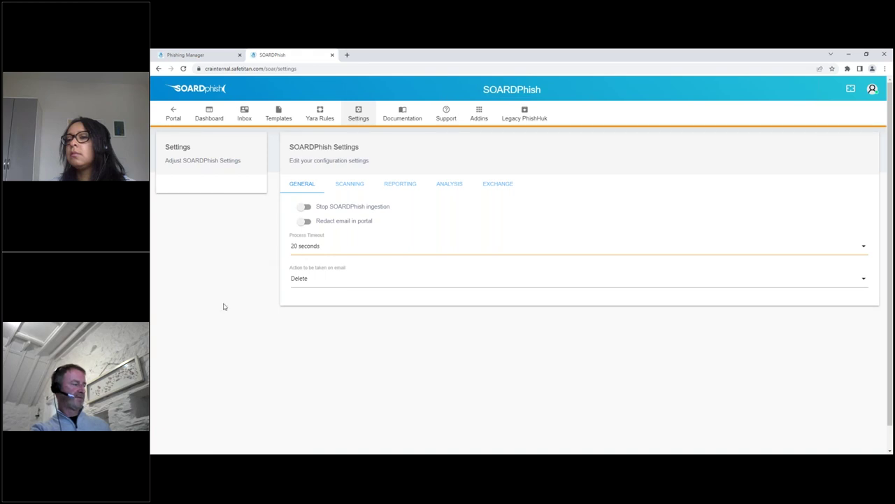
Step: Check the available actions to be taken on reported emails and show the scanning settings
{"action": "left_click", "coordinate": [315, 282]}
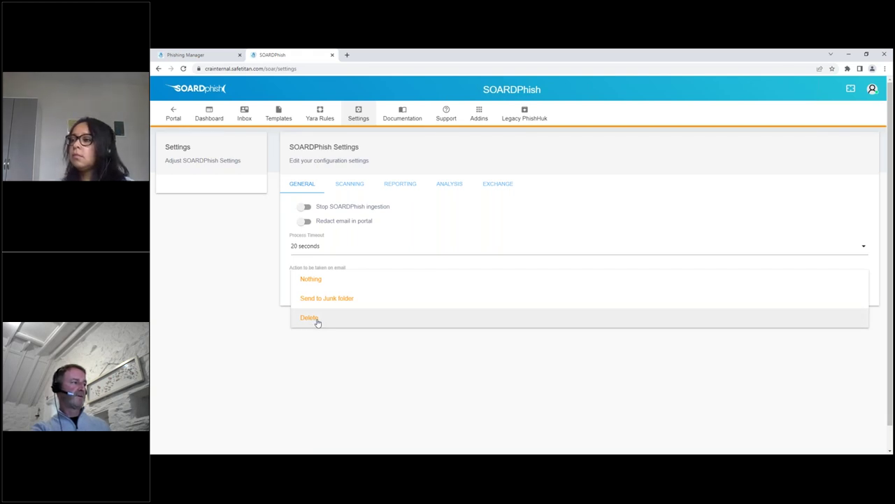
{"action": "left_click", "coordinate": [275, 293]}
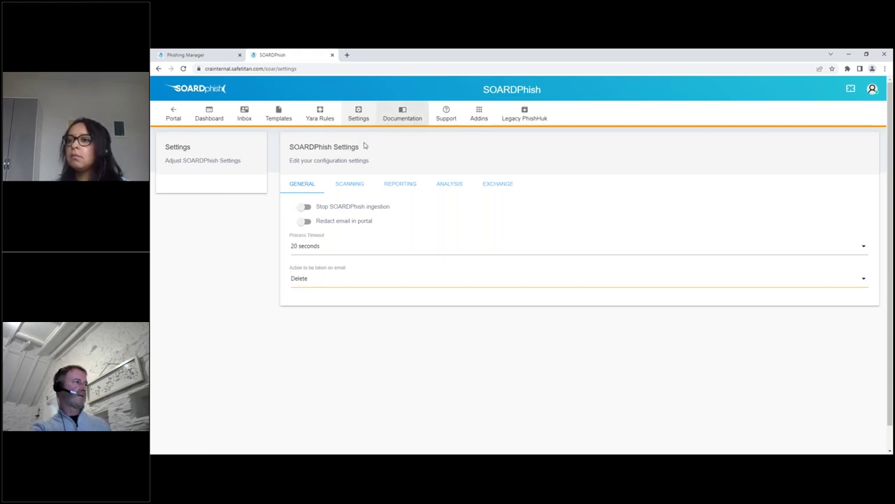
{"action": "left_click", "coordinate": [354, 185]}
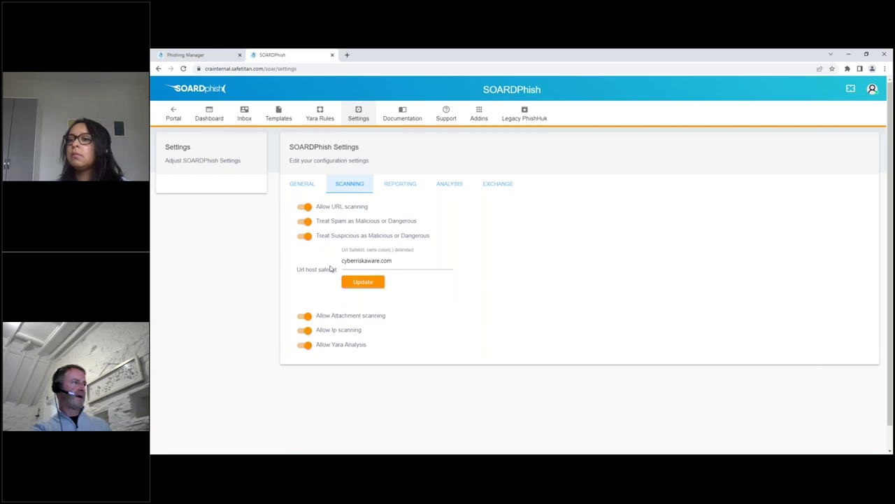
Step: Review the reporting settings, including user acknowledgement, admin recipients and report forwarding addresses
{"action": "left_click", "coordinate": [400, 185]}
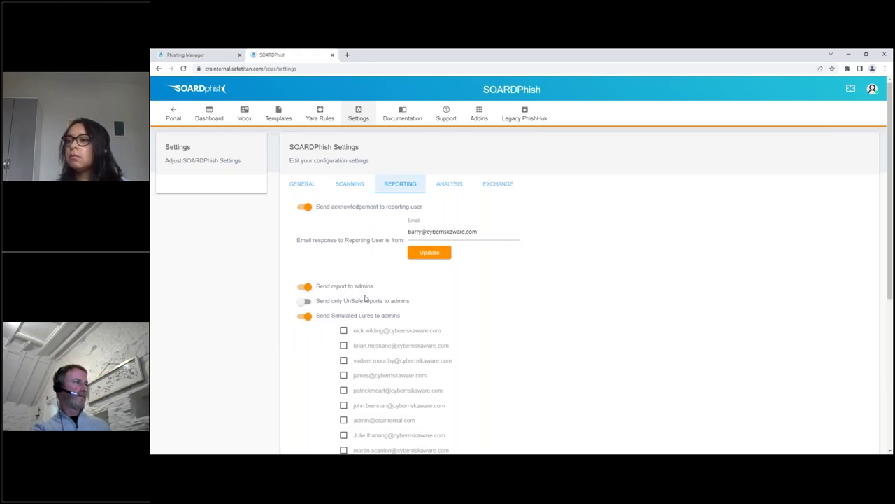
{"action": "scroll", "coordinate": [331, 242], "scroll_direction": "down", "scroll_amount": 2}
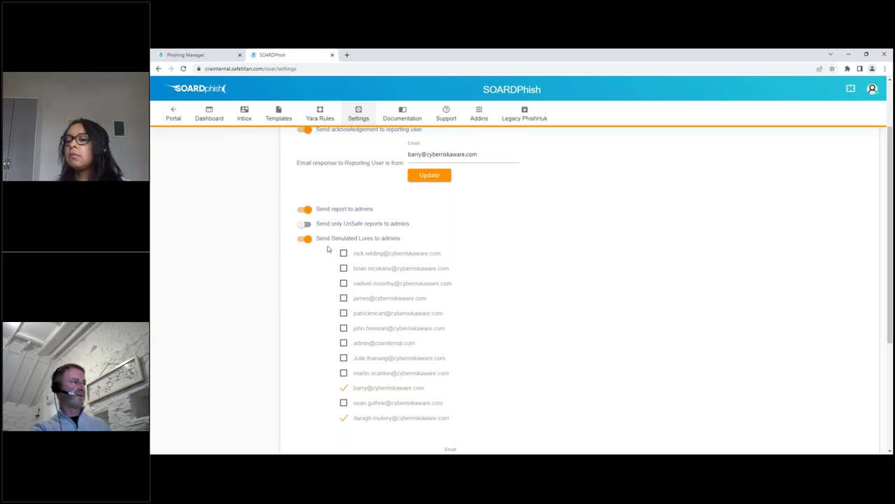
{"action": "scroll", "coordinate": [340, 343], "scroll_direction": "down", "scroll_amount": 3}
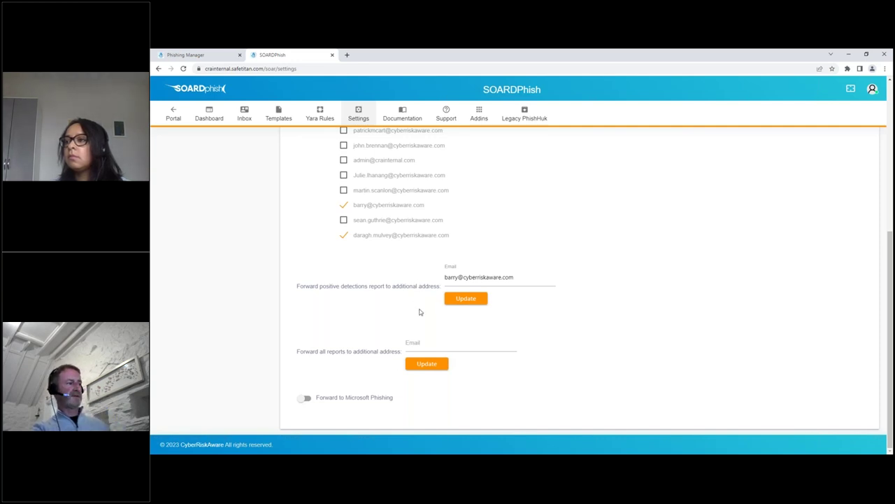
{"action": "scroll", "coordinate": [396, 330], "scroll_direction": "up", "scroll_amount": 5}
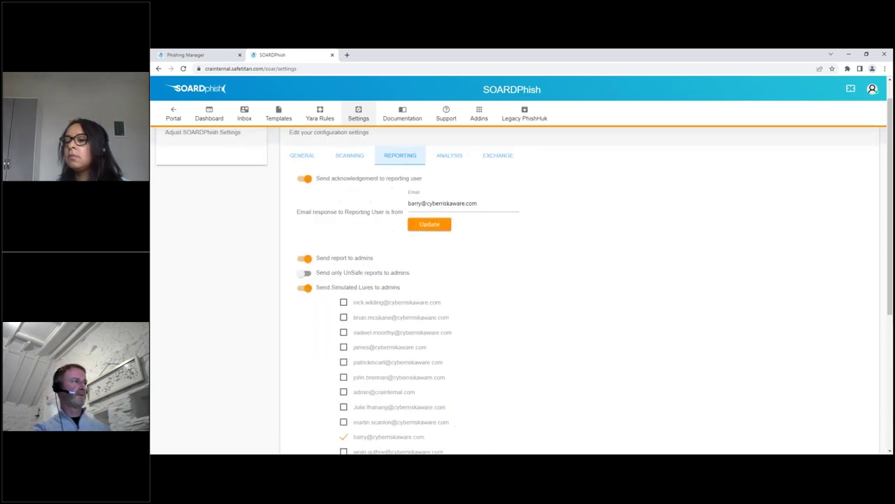
{"action": "scroll", "coordinate": [415, 291], "scroll_direction": "up", "scroll_amount": 1}
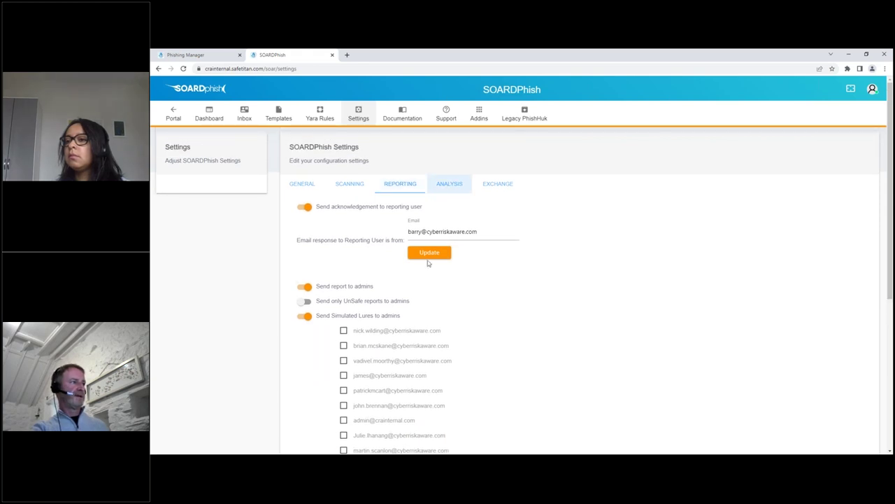
Step: Review the analysis settings and check the severity options for IP and Yara scan issues
{"action": "left_click", "coordinate": [452, 188]}
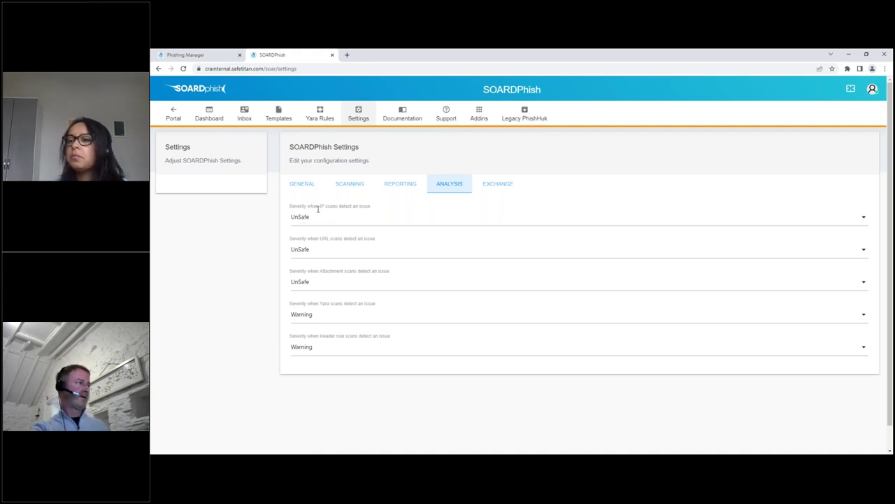
{"action": "left_click", "coordinate": [316, 222]}
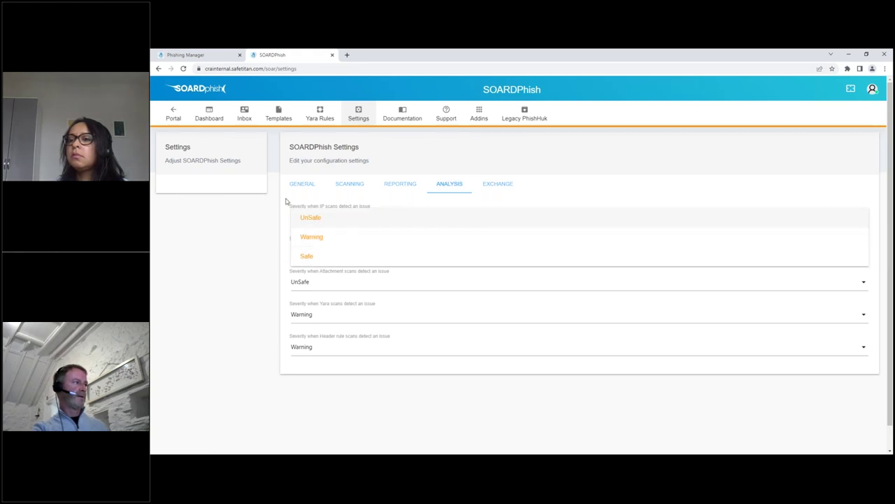
{"action": "left_click", "coordinate": [297, 203]}
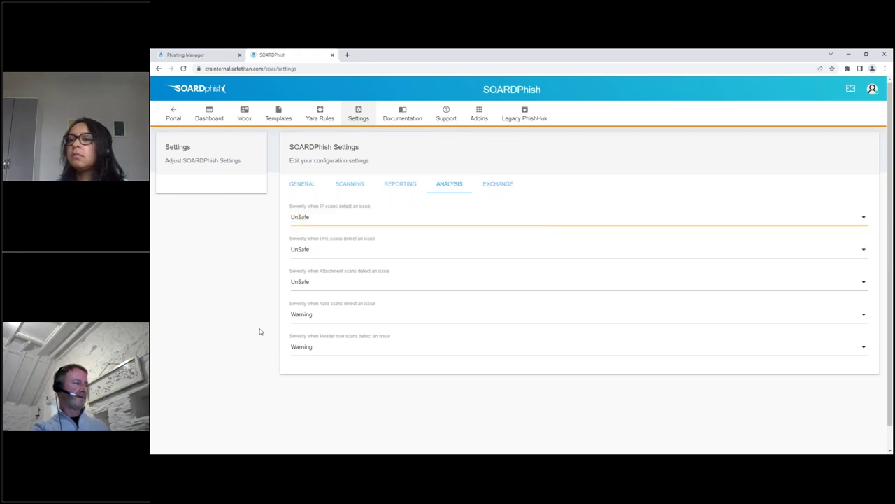
{"action": "left_click", "coordinate": [311, 319]}
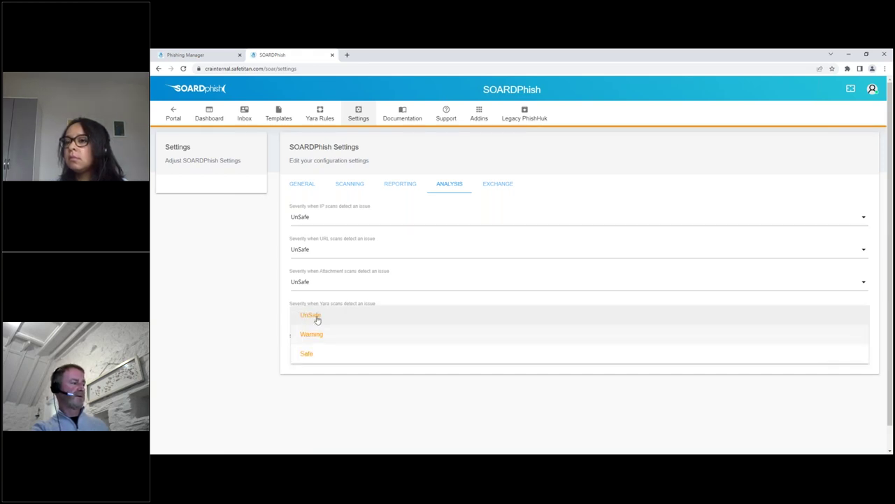
{"action": "left_click", "coordinate": [289, 317]}
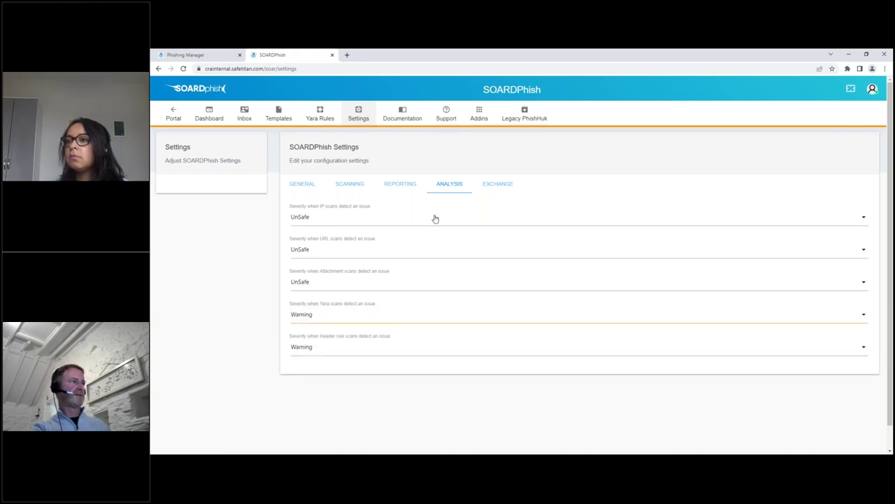
Step: Show the Exchange settings for reported emails and return to the inbox
{"action": "left_click", "coordinate": [499, 187]}
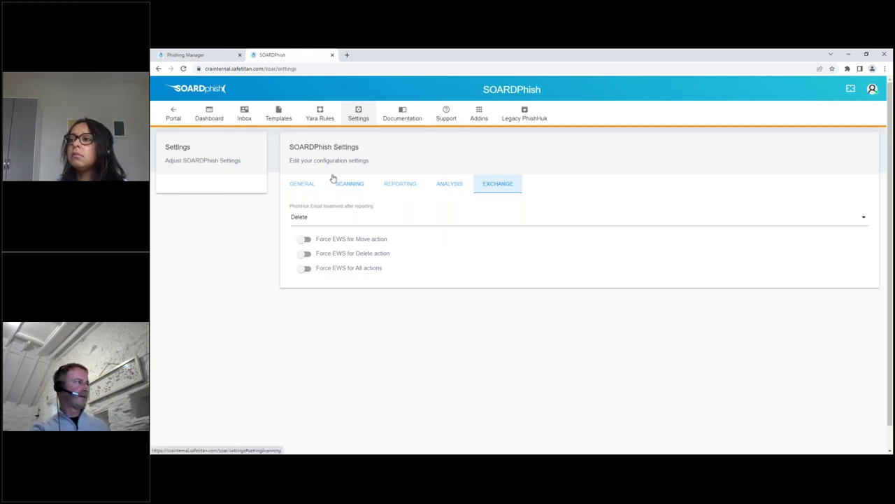
{"action": "left_click", "coordinate": [244, 114]}
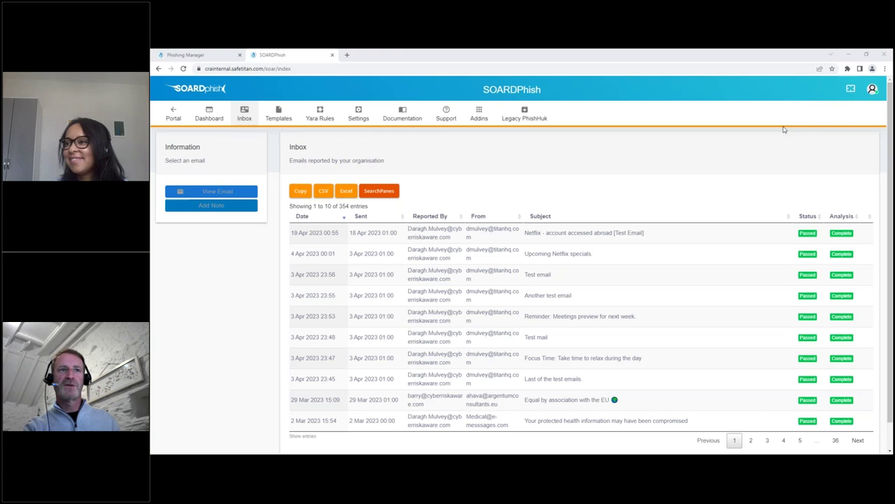
Step: Switch to the TitanHQ slide presentation and advance to the Questions slide
{"action": "key", "text": "alt+Tab"}
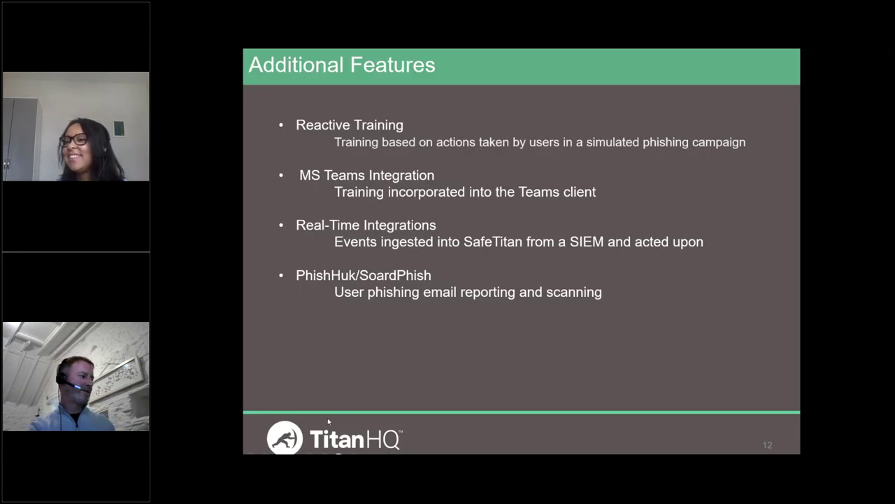
{"action": "key", "text": "Right"}
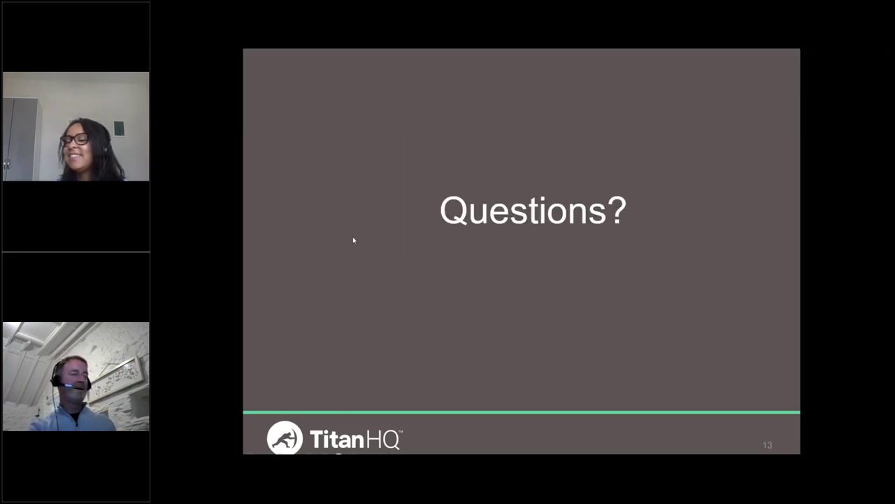